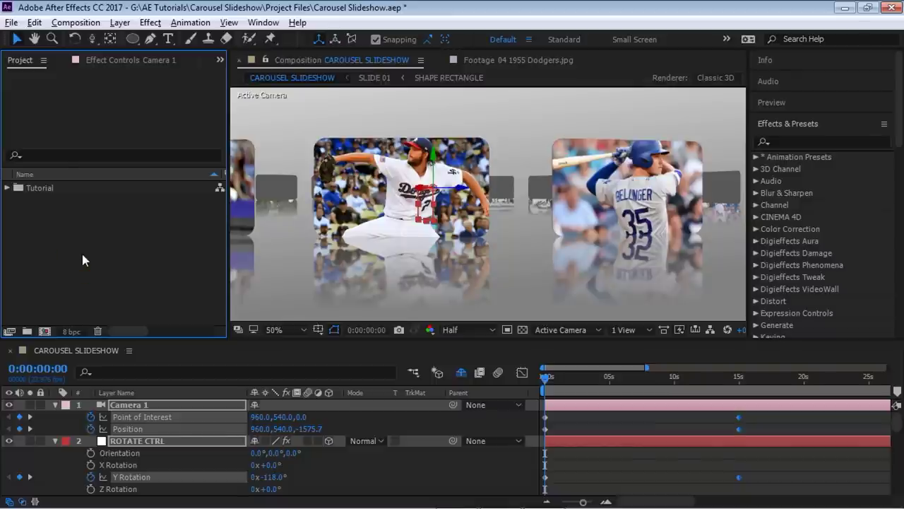
- Import the whole Images folder from the Carousel Slideshow Project Files directory into the project
double_click(82, 246)
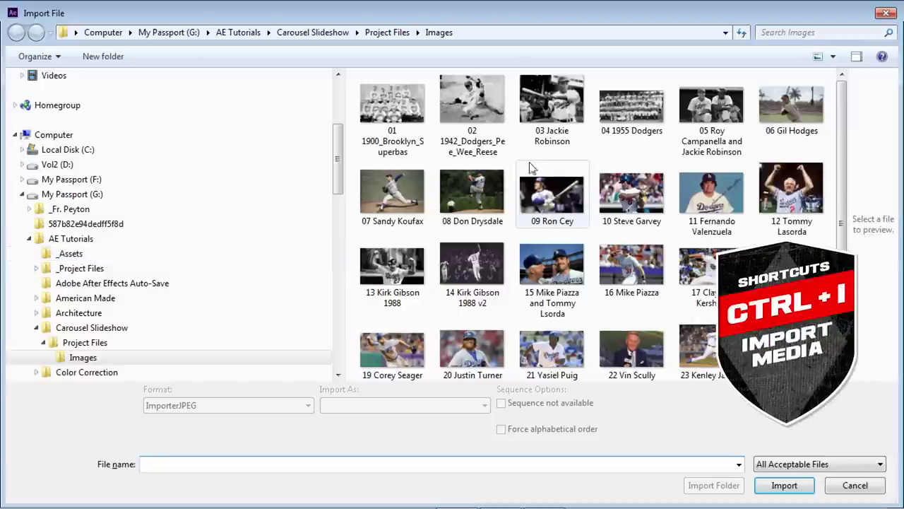
left_click_drag(841, 223, 841, 225)
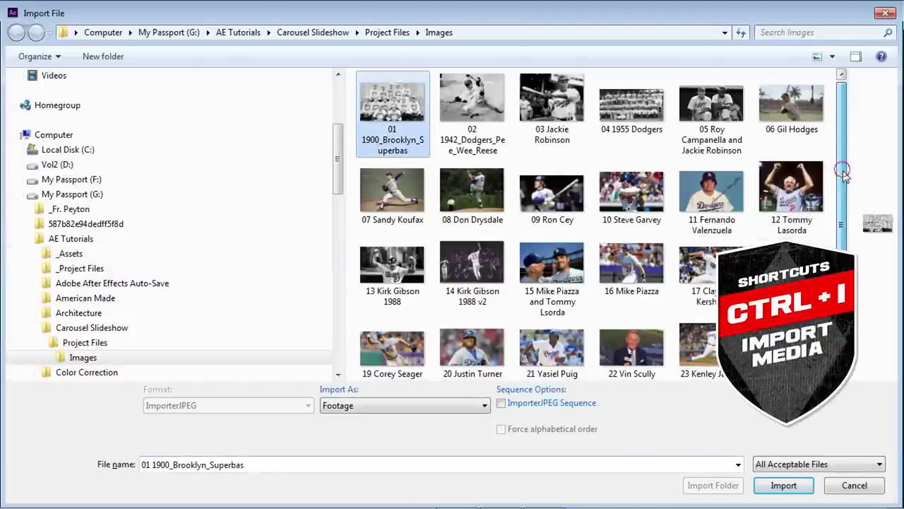
left_click(385, 31)
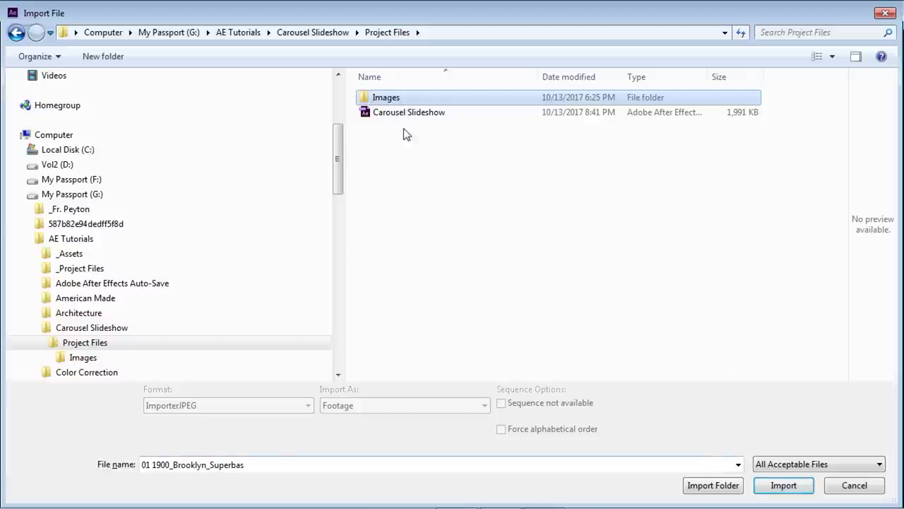
left_click(713, 487)
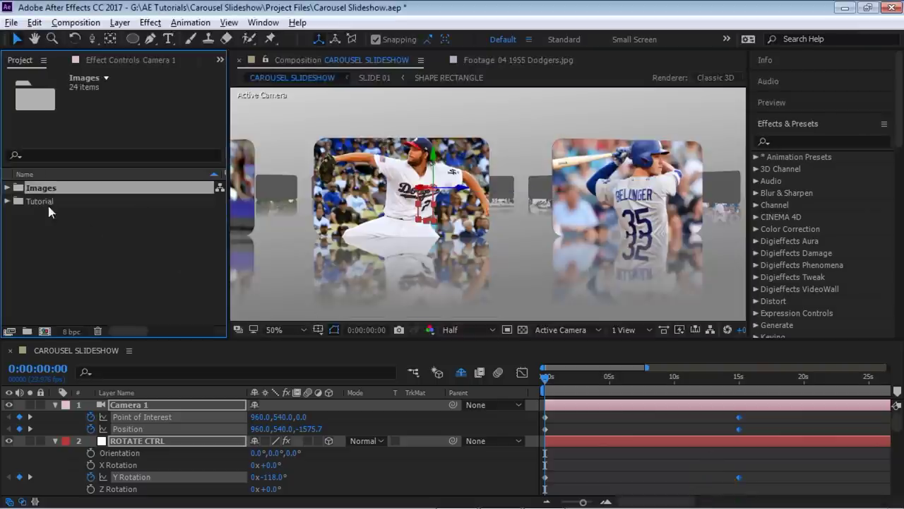
- Create a composition named RECTANGLE at 1920 x 1080 px, 23.976 fps, with a duration of 0:01:30:00
left_click(44, 331)
left_click_drag(458, 94, 478, 81)
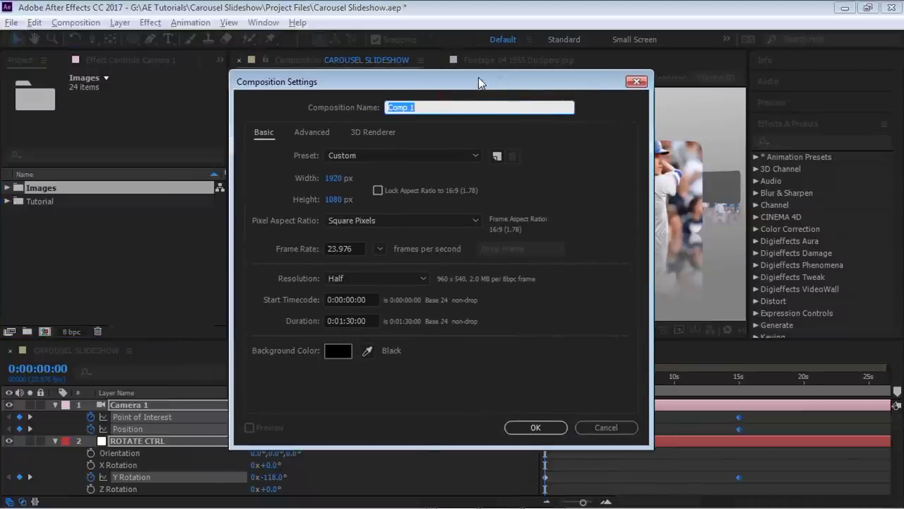
type("RECT")
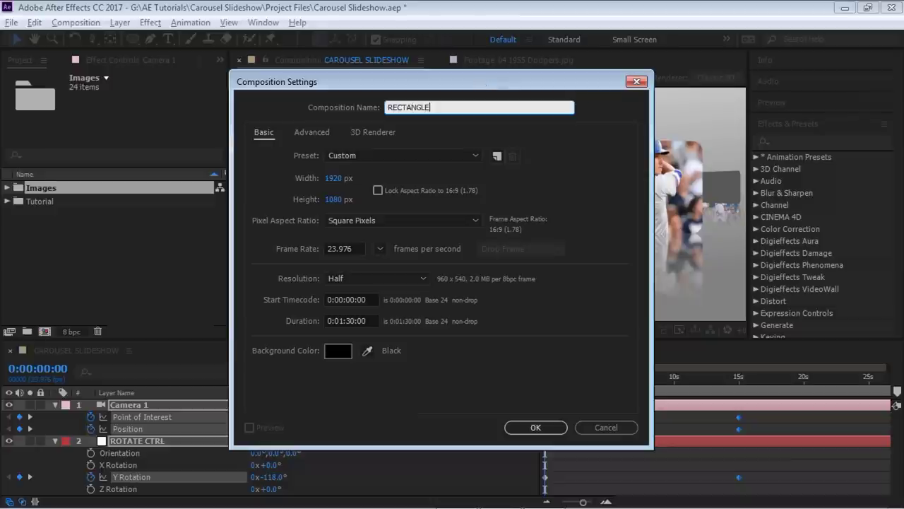
type("ANGLE")
left_click(334, 178)
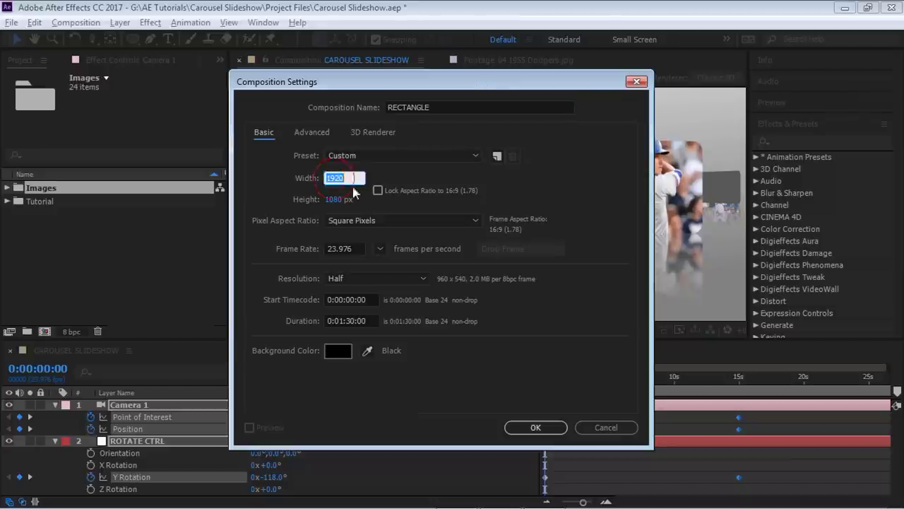
key("Tab")
left_click(358, 247)
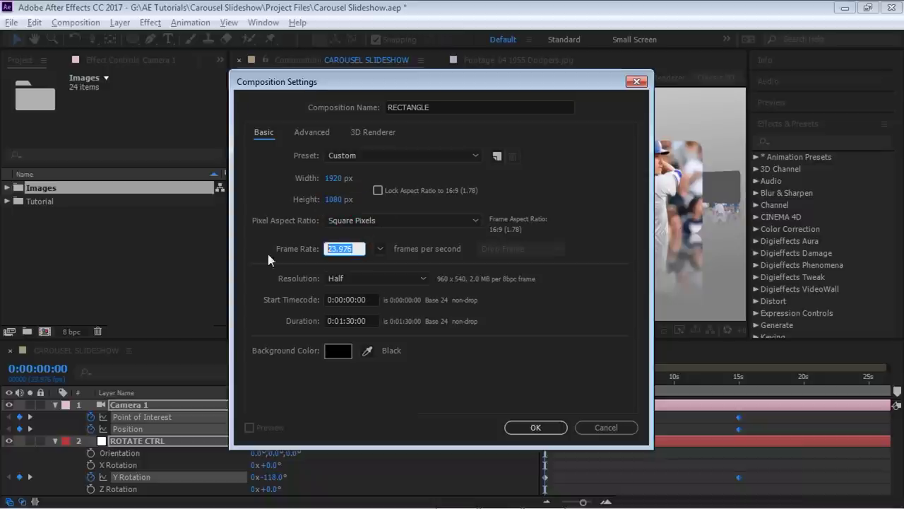
left_click(372, 320)
left_click(372, 319)
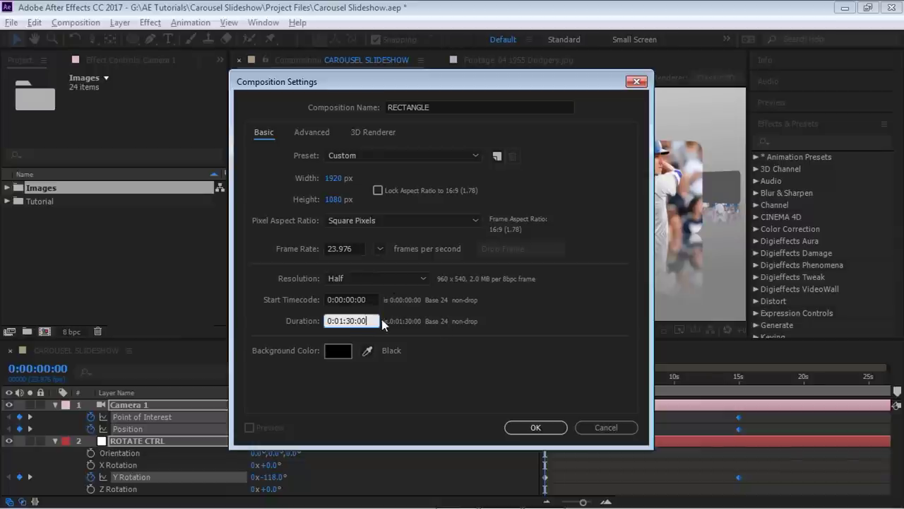
left_click(534, 427)
- Move the RECTANGLE composition out of the Images folder to the project's root level and collapse the folder
left_click_drag(204, 275, 210, 178)
left_click(7, 187)
left_click(8, 188)
key("grave")
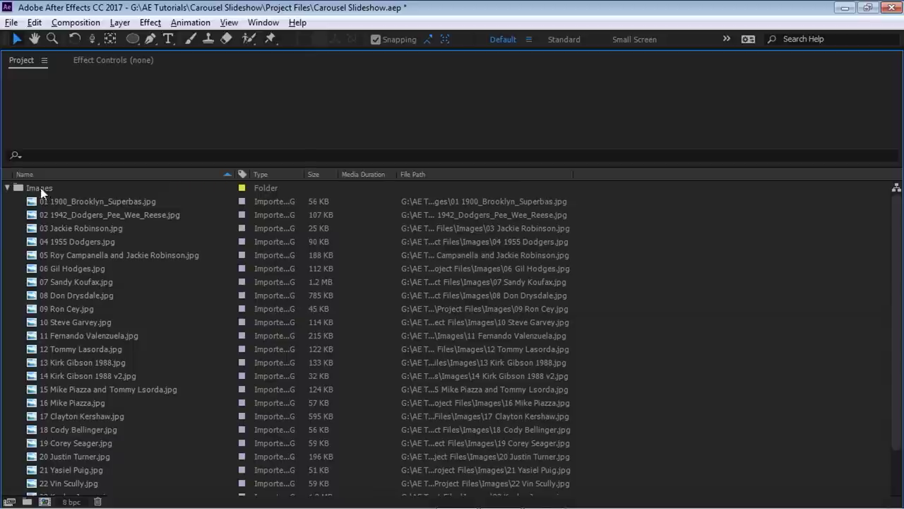
left_click_drag(895, 268, 895, 313)
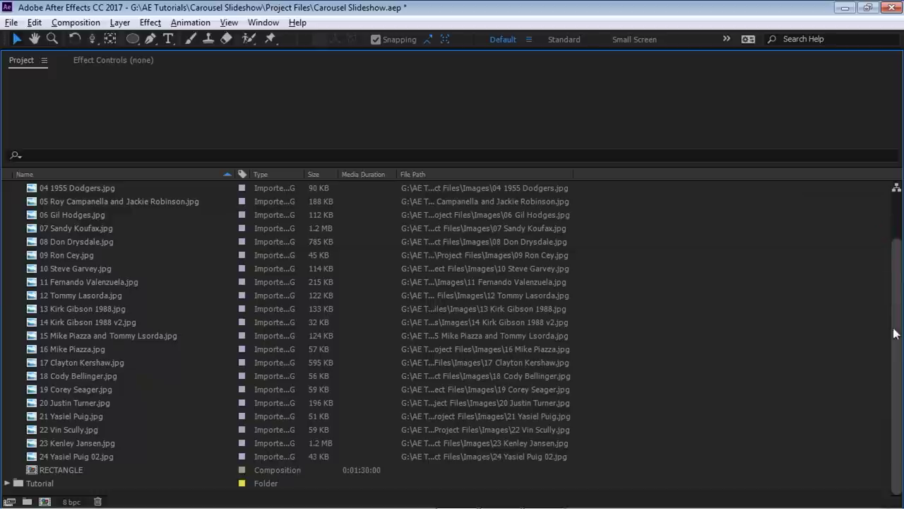
left_click(61, 471)
left_click_drag(61, 473, 74, 495)
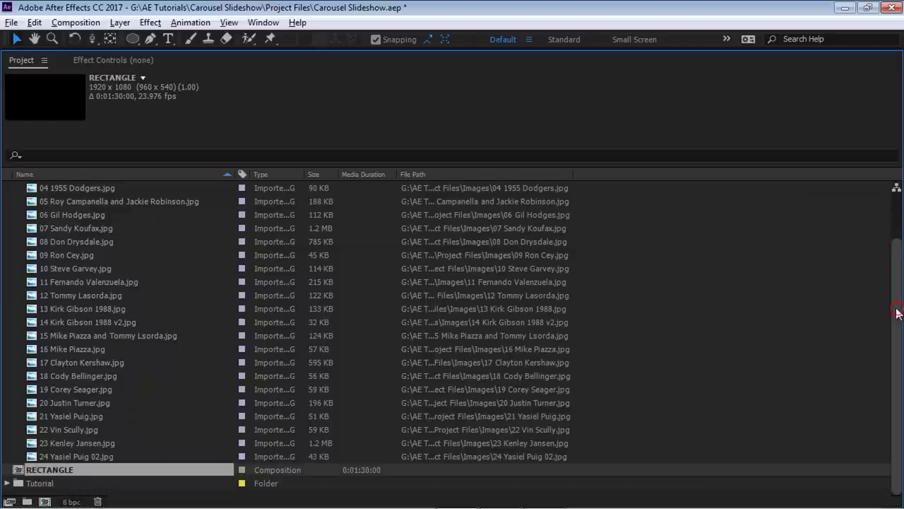
left_click_drag(898, 313, 504, 176)
left_click(7, 188)
left_click(43, 236)
key("grave")
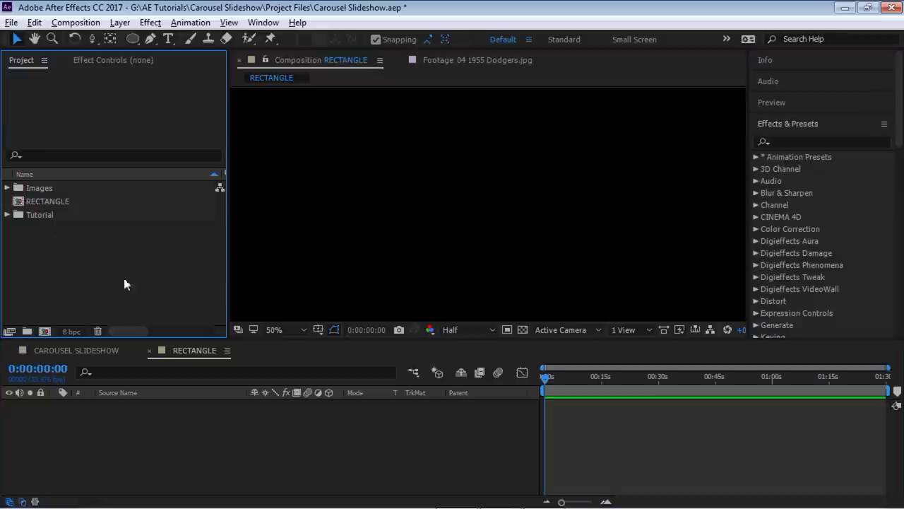
- Add a rounded rectangle shape layer that fills the whole RECTANGLE composition
left_click_drag(133, 39, 175, 58)
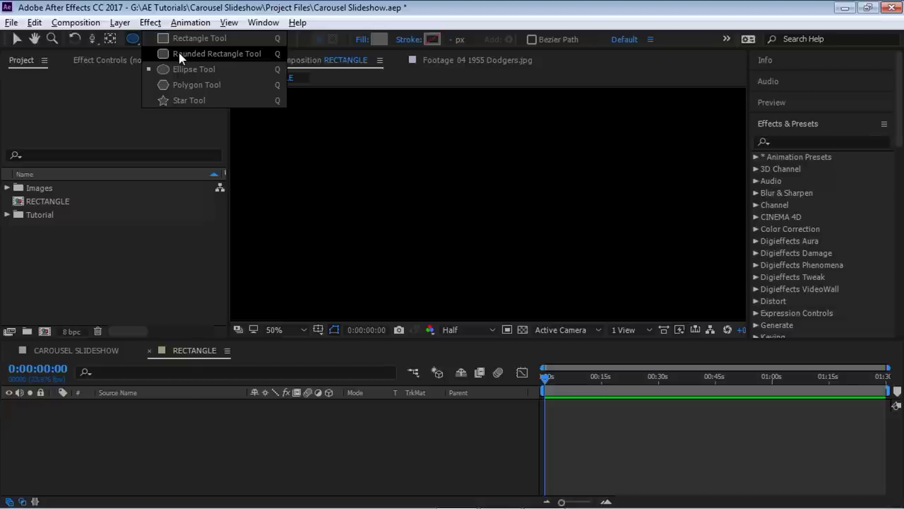
left_click(179, 57)
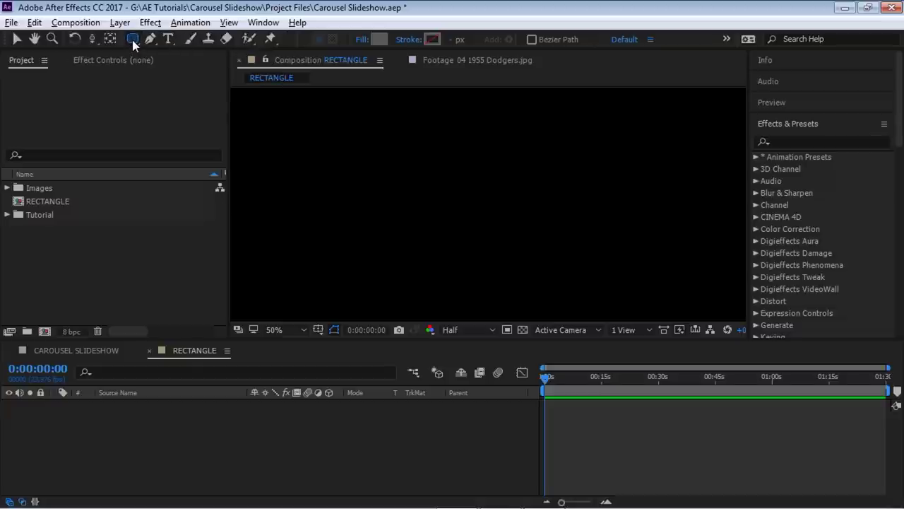
left_click(133, 38)
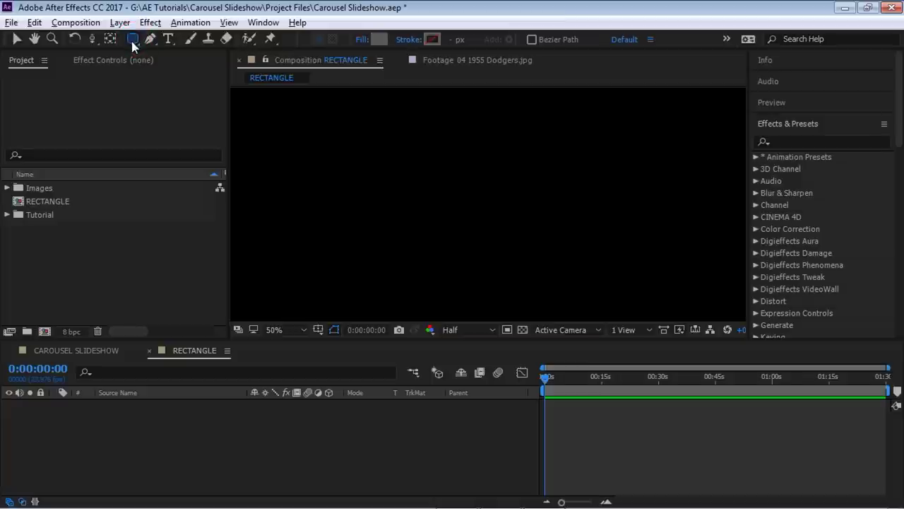
left_click(168, 419)
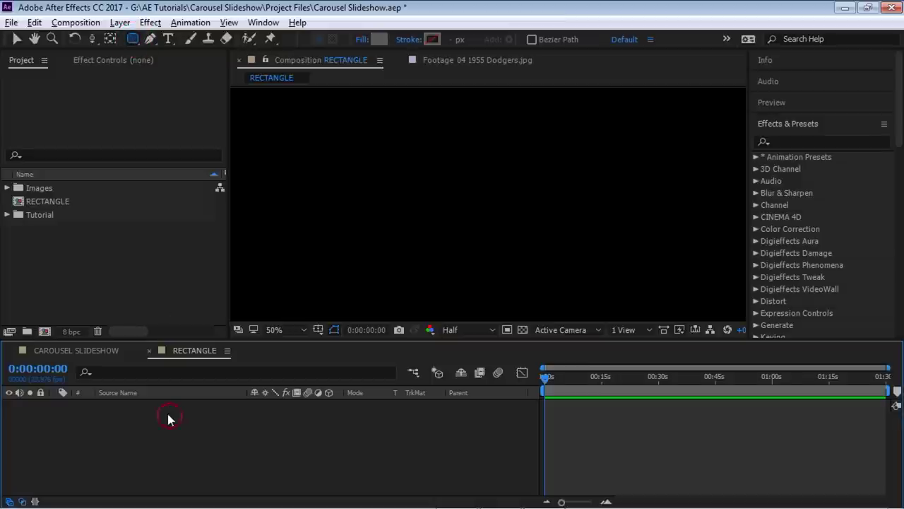
double_click(132, 39)
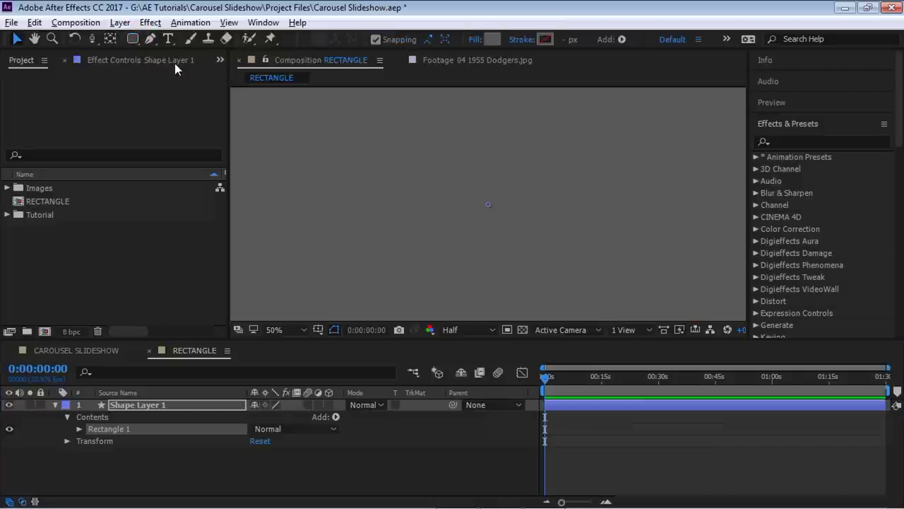
key("comma")
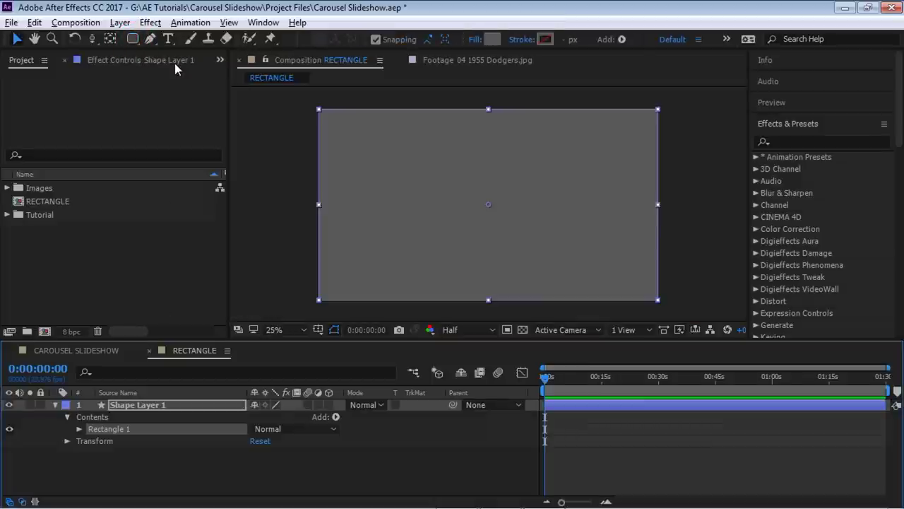
- Set the roundness of the shape layer's rectangle path to 125
left_click(79, 429)
left_click(91, 441)
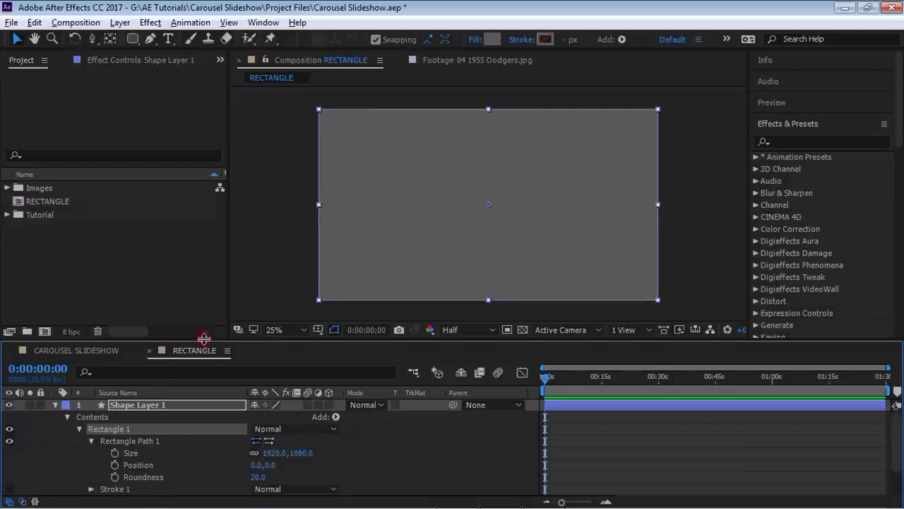
left_click_drag(203, 342, 208, 312)
left_click(139, 446)
left_click(260, 447)
type("125")
key("Return")
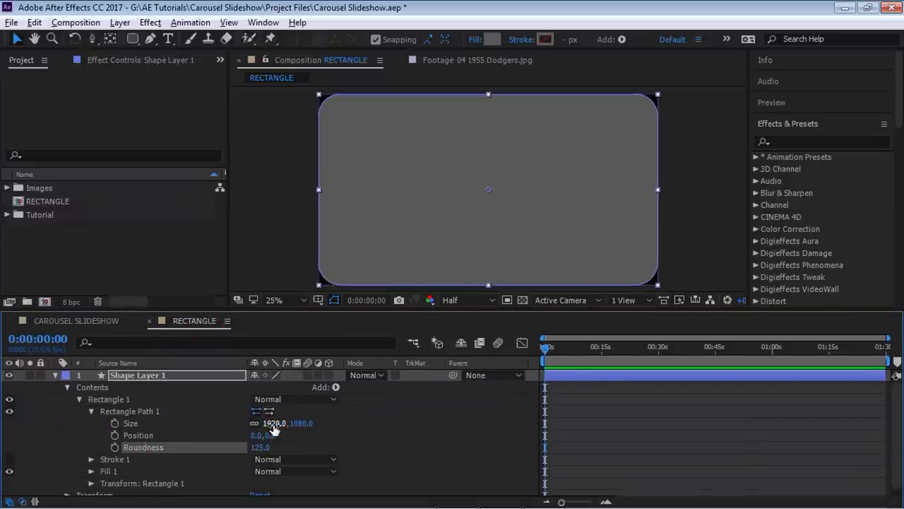
left_click(55, 374)
left_click(177, 407)
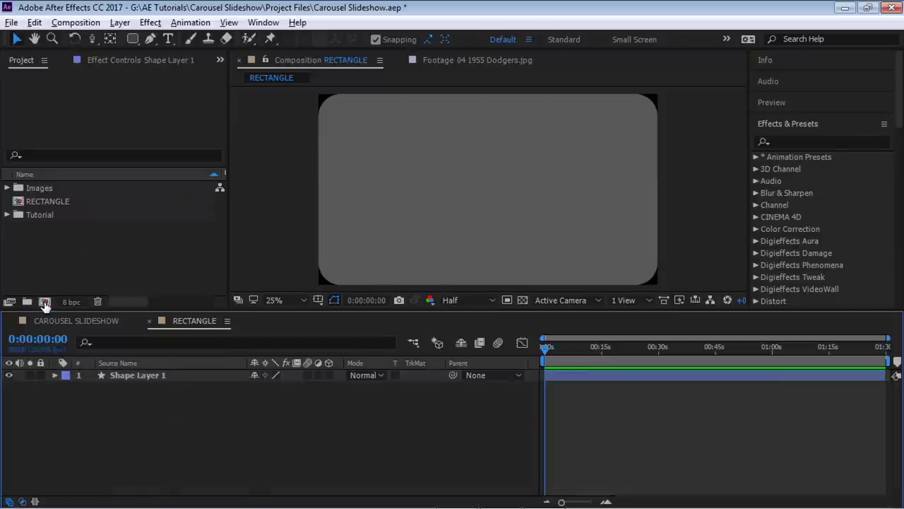
- Create a composition named CIRCLE with the same settings and add an ellipse shape layer that fills the frame
left_click(45, 302)
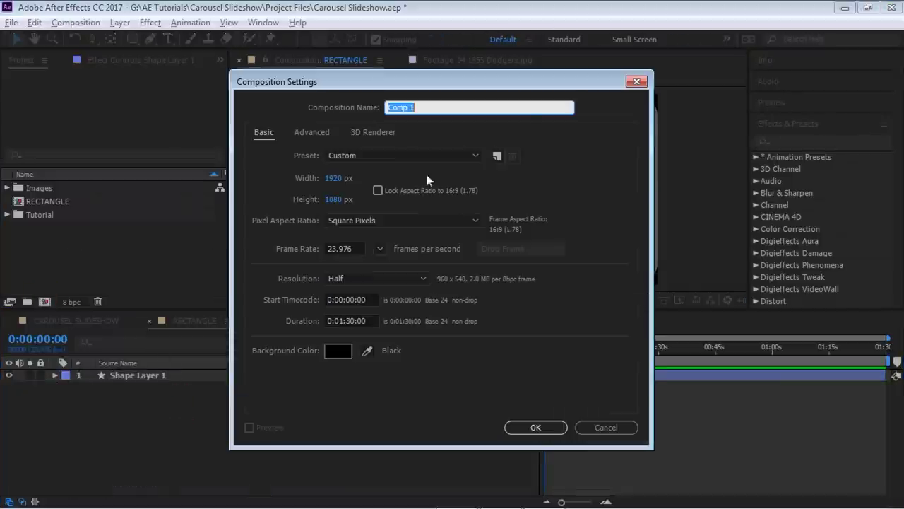
type("CIRCLE")
left_click(549, 424)
left_click_drag(132, 39, 159, 69)
double_click(133, 39)
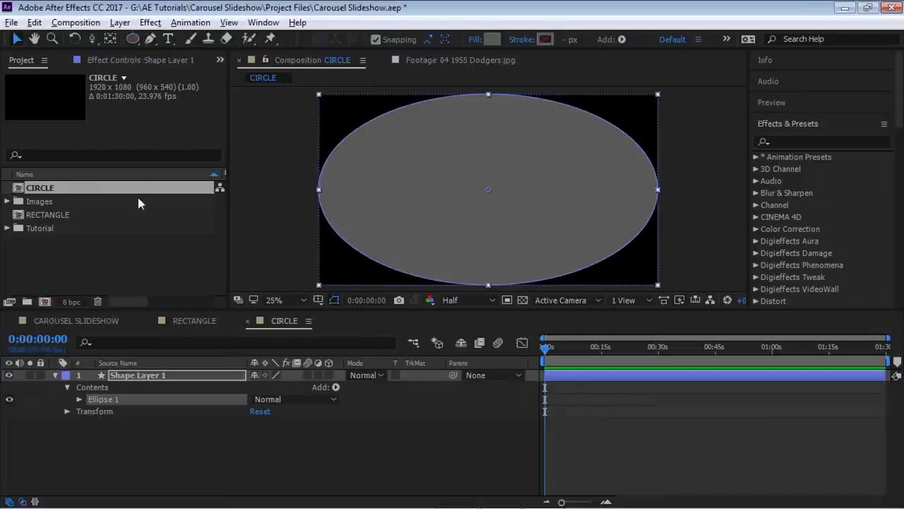
- Turn the ellipse into a perfect circle by unlinking its size proportions and setting the size to 1080 by 1080
left_click(79, 399)
left_click(91, 411)
left_click(272, 423)
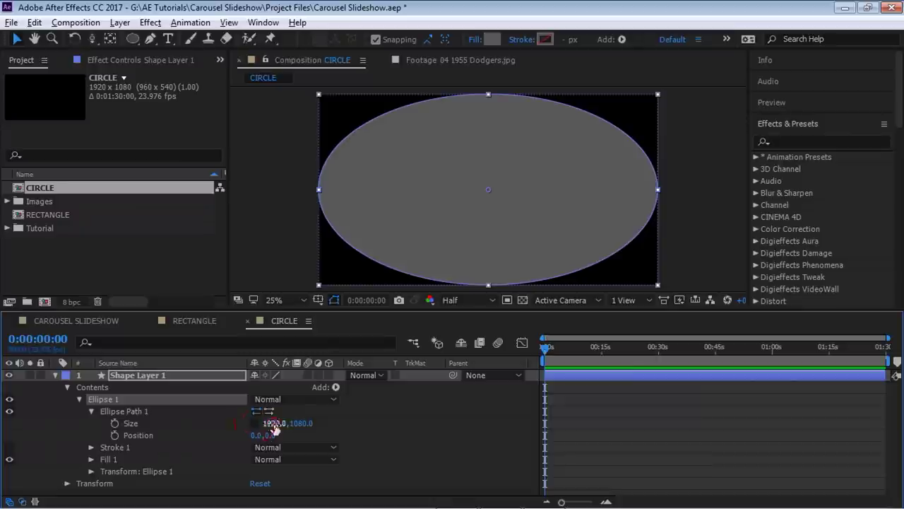
type("1080")
key("Return")
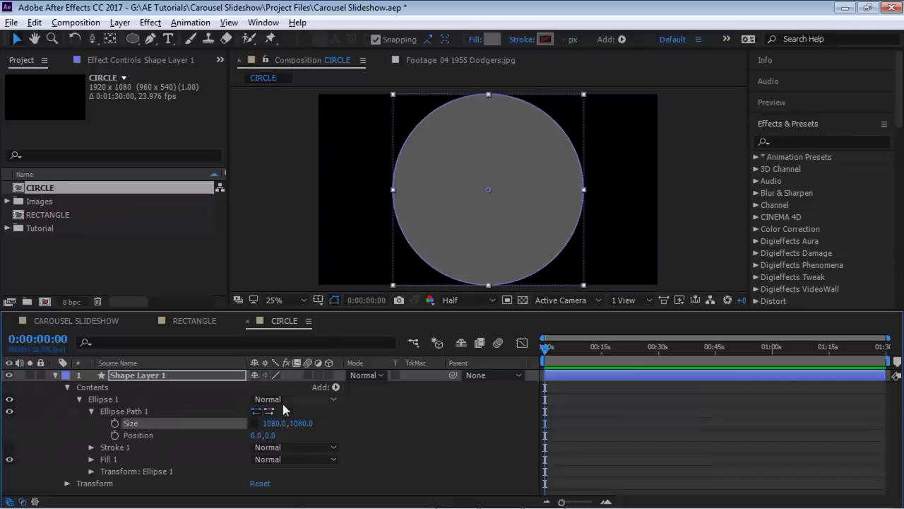
left_click(55, 375)
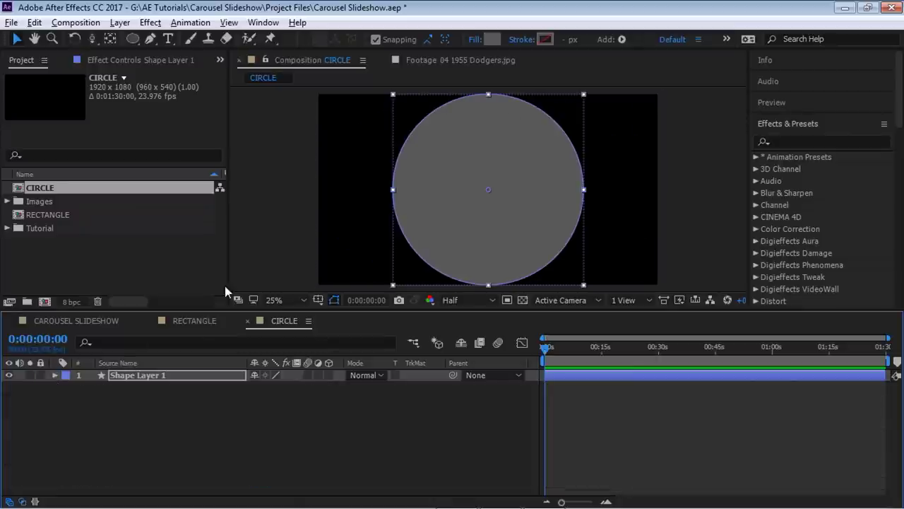
- Create a composition named SLIDE 01, keeping 1920 x 1080 px, 23.976 fps and the 0:01:30:00 duration
left_click(148, 266)
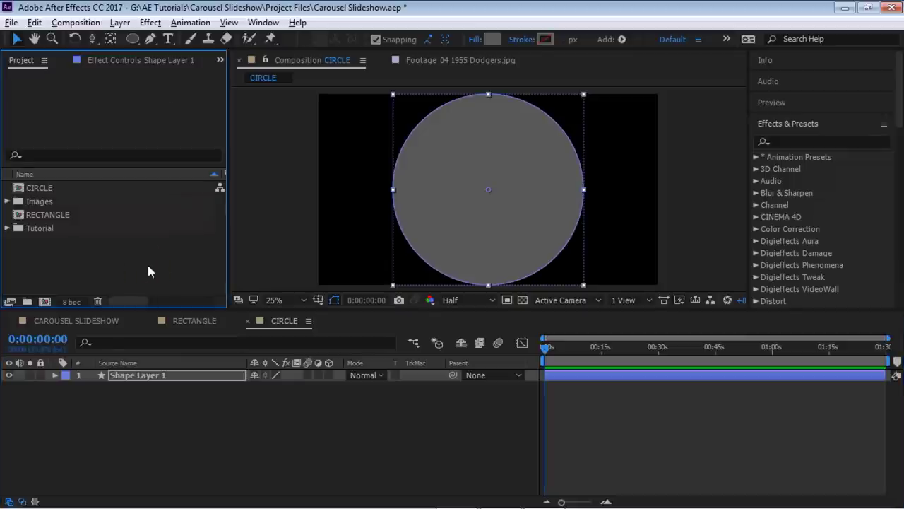
left_click(44, 302)
type("SLIDE")
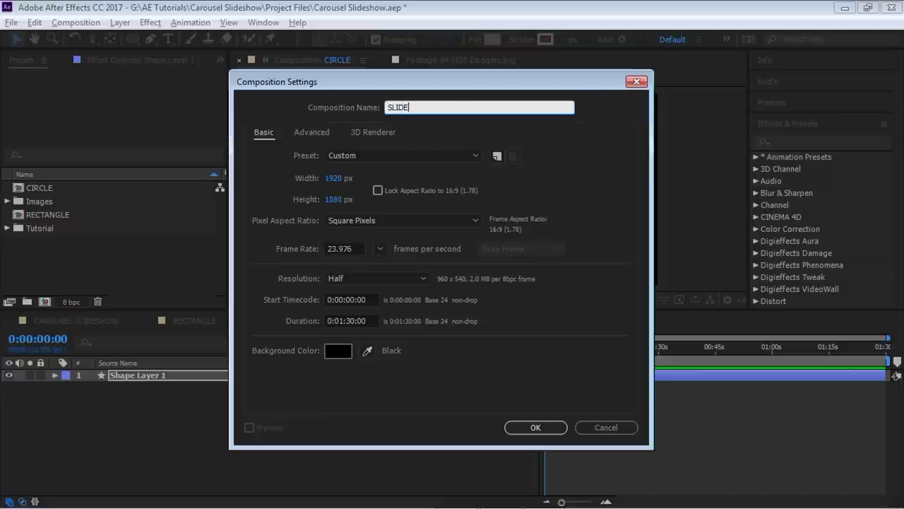
type(" 01")
left_click(545, 426)
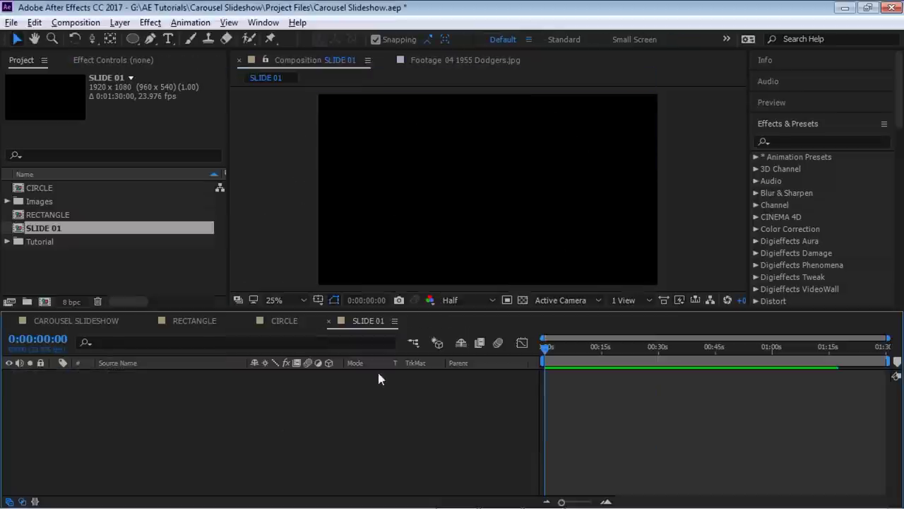
- Add the RECTANGLE composition as a layer in SLIDE 01 and rename that layer MASK
left_click_drag(56, 215, 120, 379)
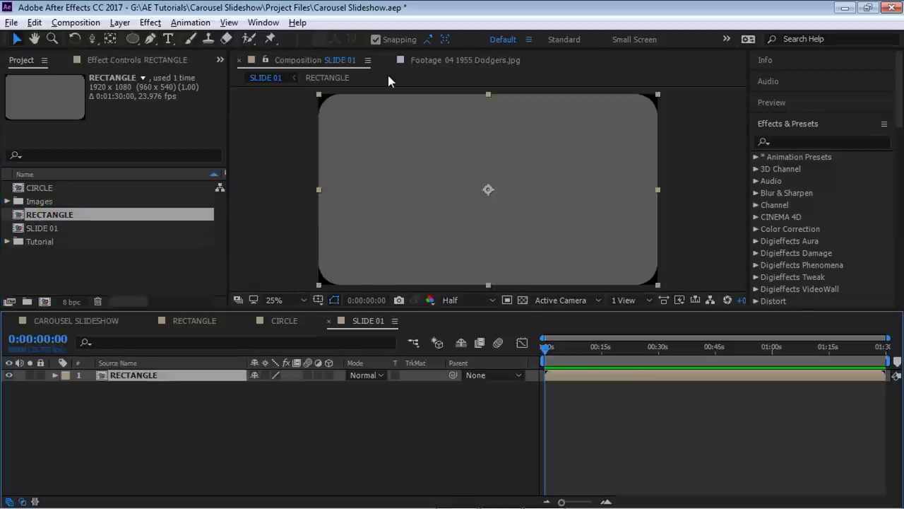
key("Return")
type("MS")
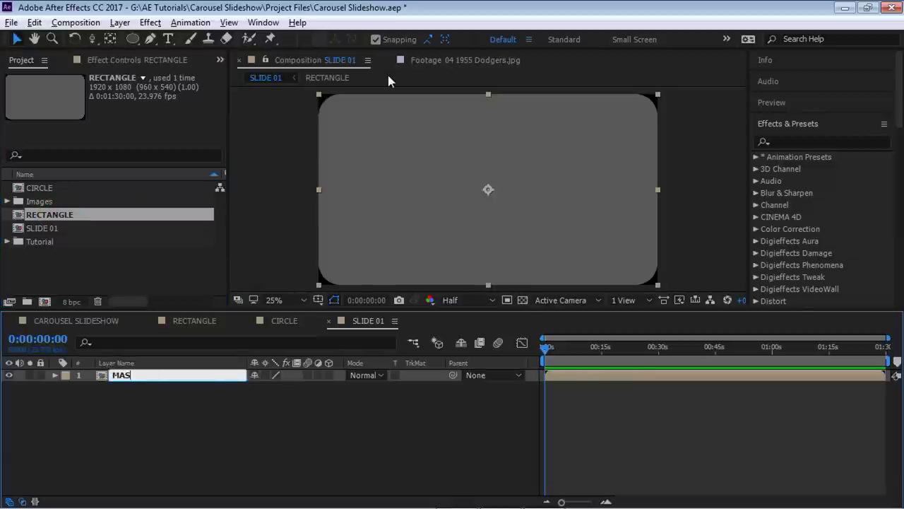
key("Return")
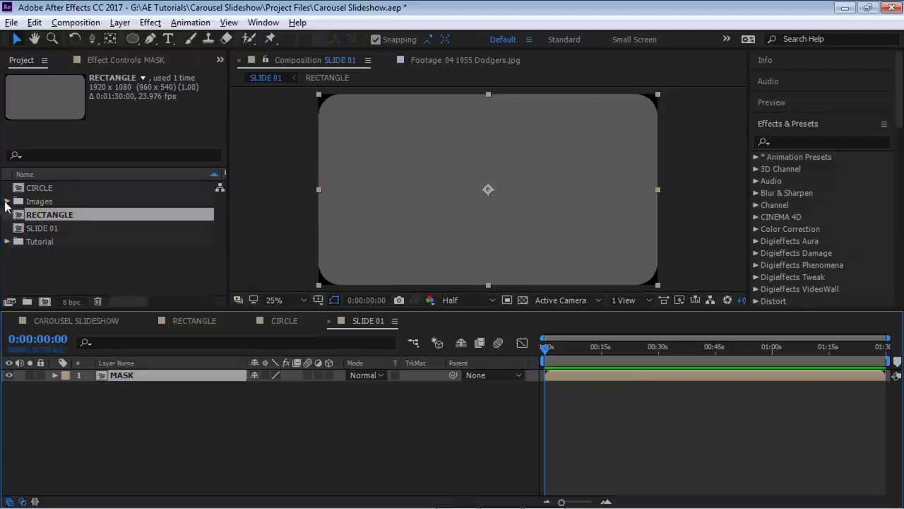
- Add the image 24 Yasiel Puig 02.jpg from the Images folder to SLIDE 01, beneath the MASK layer
left_click(8, 201)
left_click(74, 202)
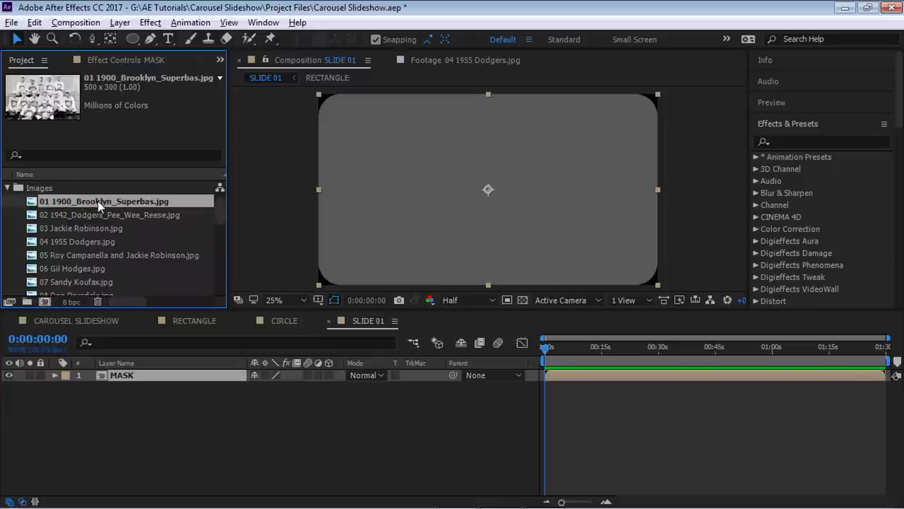
left_click_drag(218, 210, 214, 284)
left_click(106, 240)
left_click_drag(106, 241, 119, 411)
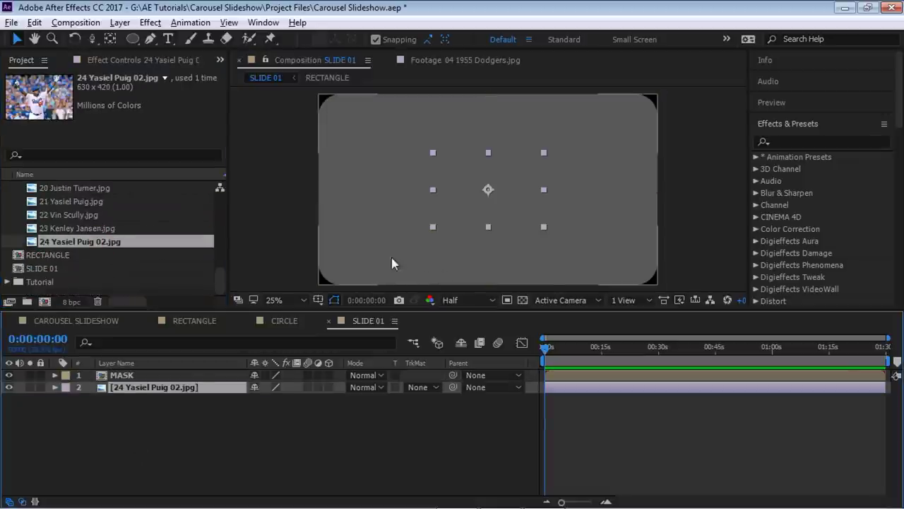
- Set the 24 Yasiel Puig 02.jpg layer's track matte to Alpha Matte "MASK" in SLIDE 01
left_click(122, 375)
left_click(152, 385)
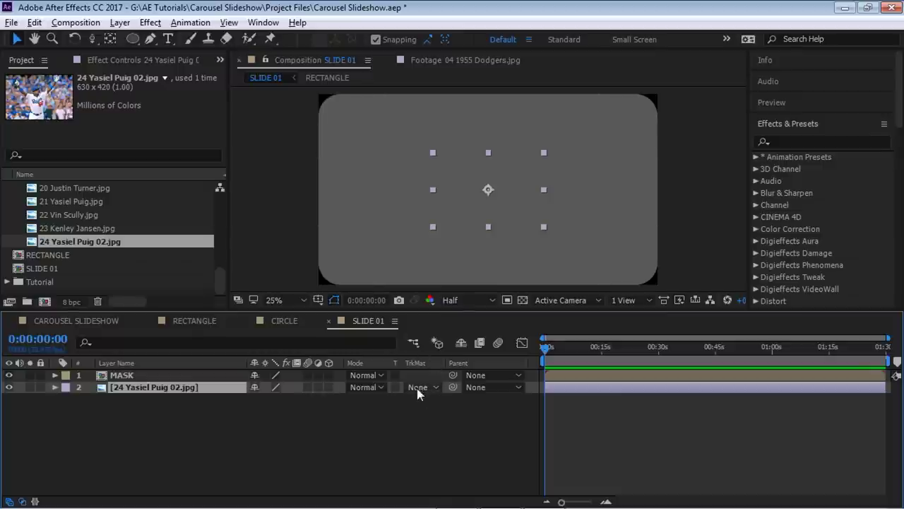
left_click(22, 501)
left_click(22, 501)
left_click(122, 375)
left_click(162, 387)
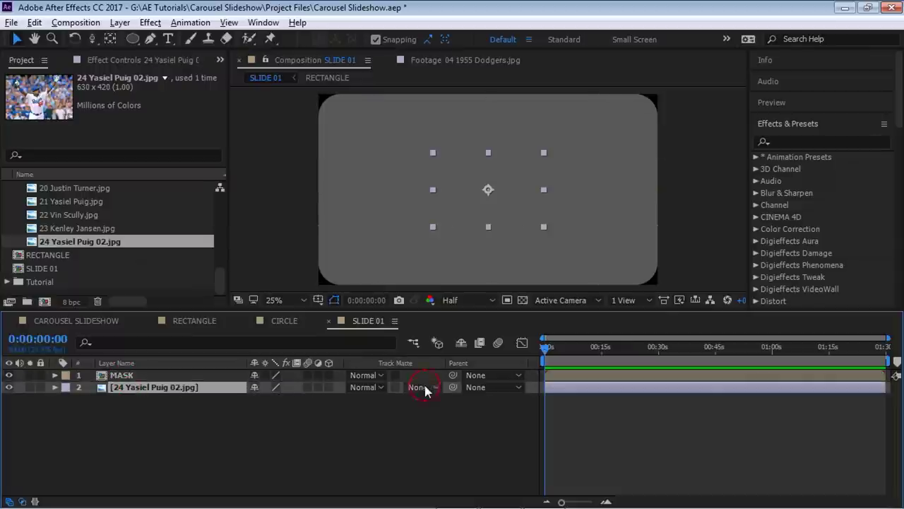
left_click(422, 387)
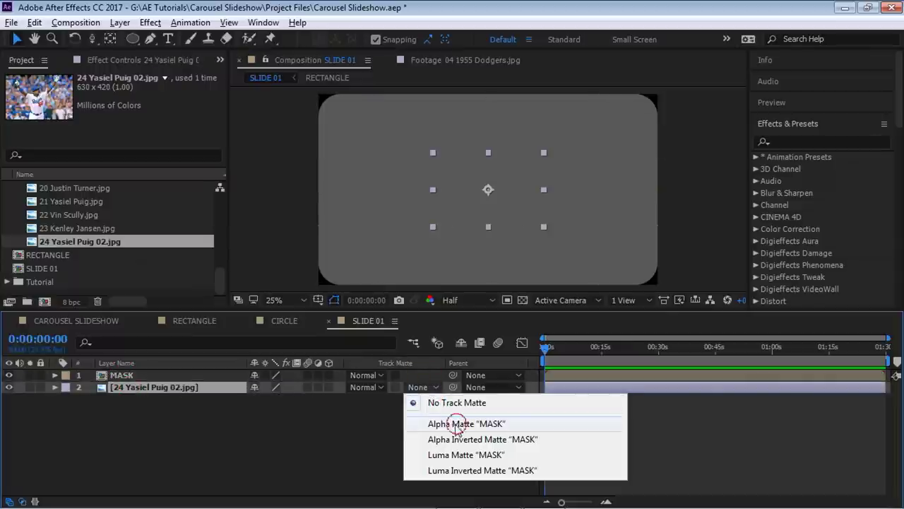
left_click(456, 424)
- Scale the image layer to 314% so it fills the mask shape, and turn on the transparency grid in the composition view
key("s")
left_click_drag(271, 399, 365, 402)
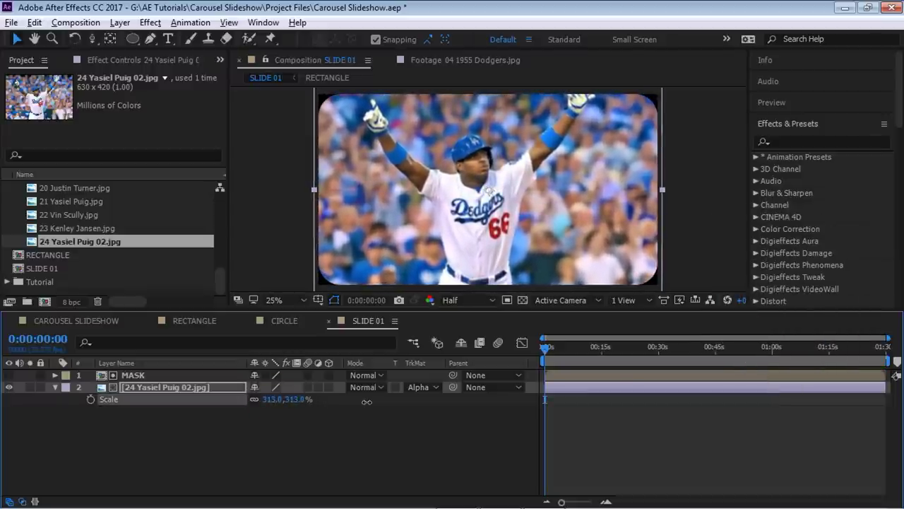
left_click_drag(428, 311, 432, 332)
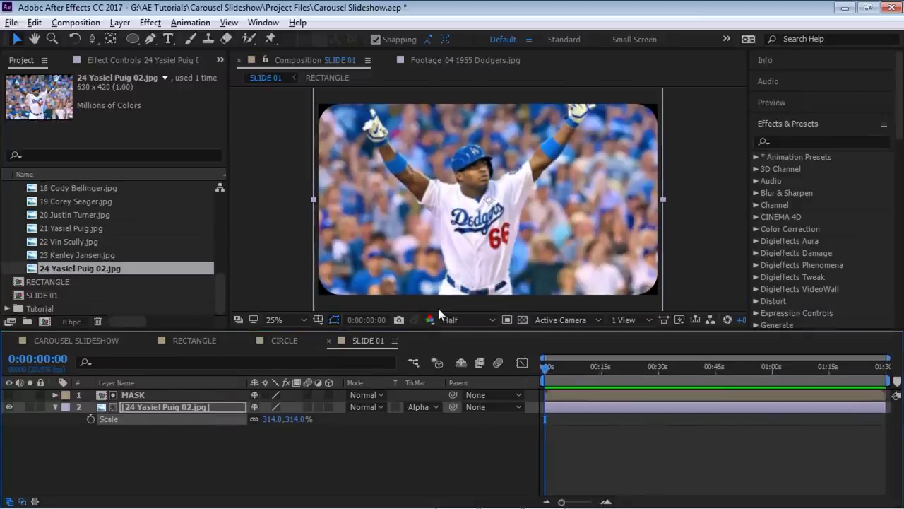
left_click(522, 319)
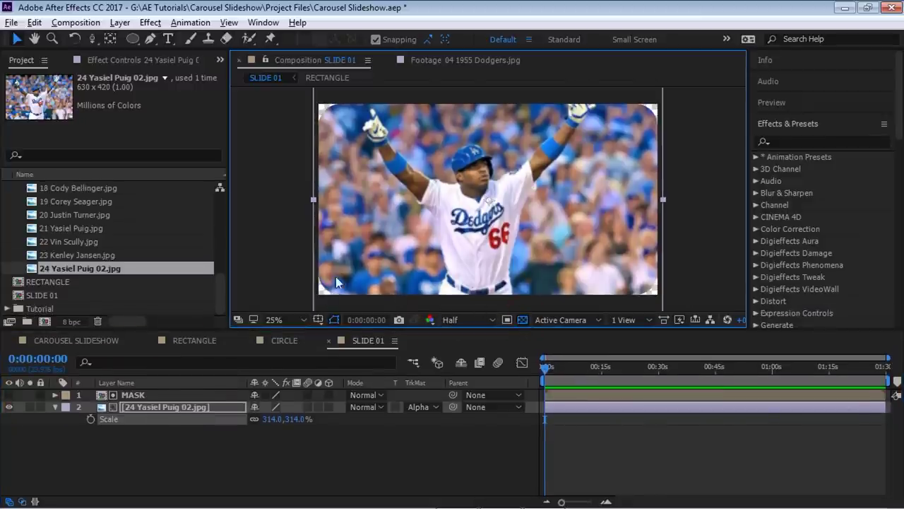
left_click(331, 282)
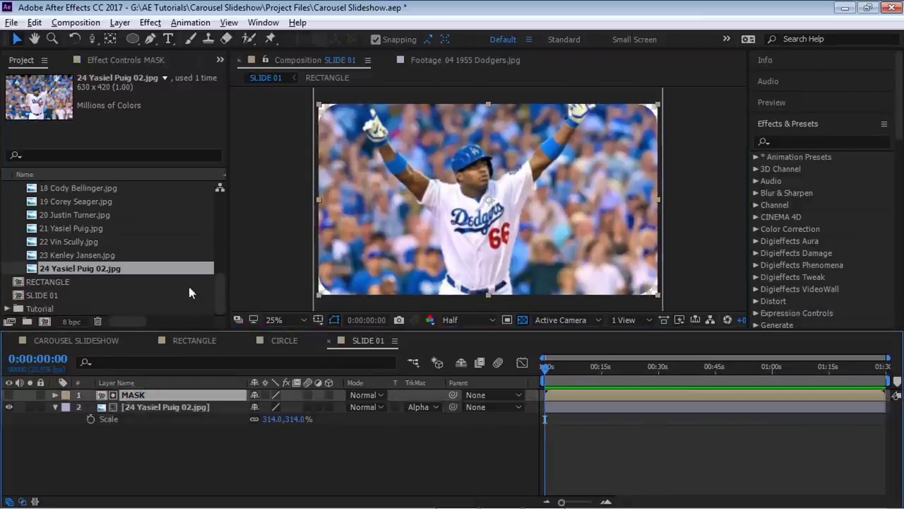
- Swap the MASK layer's source to the CIRCLE composition and back to RECTANGLE, turning the transparency grid off in between
left_click_drag(219, 283, 184, 181)
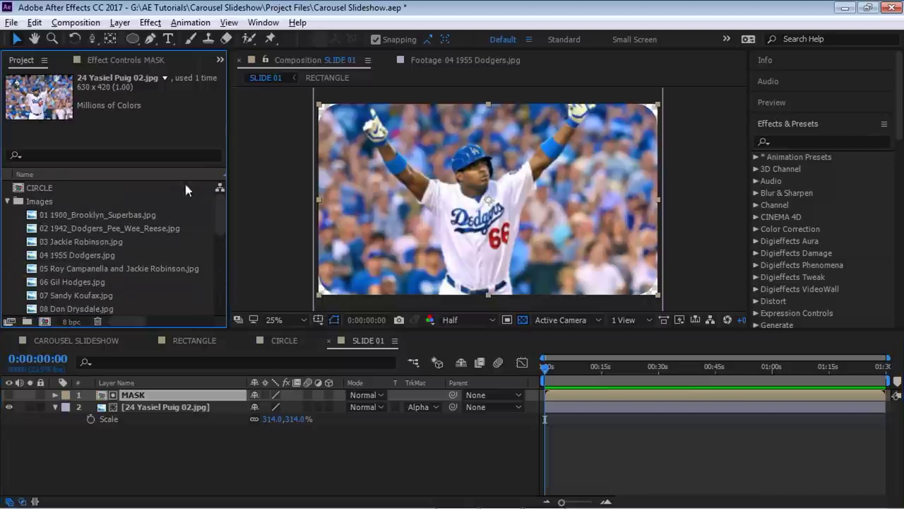
left_click(8, 202)
left_click(141, 397)
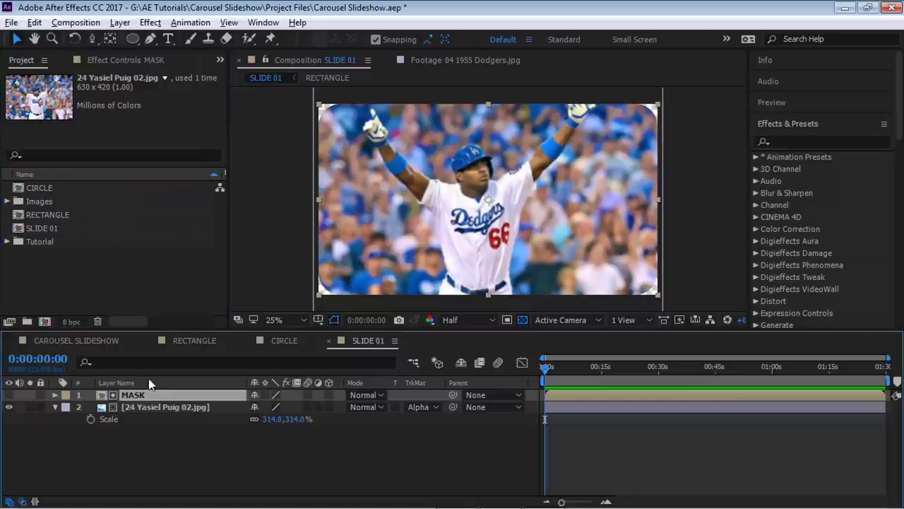
left_click_drag(45, 191, 143, 395)
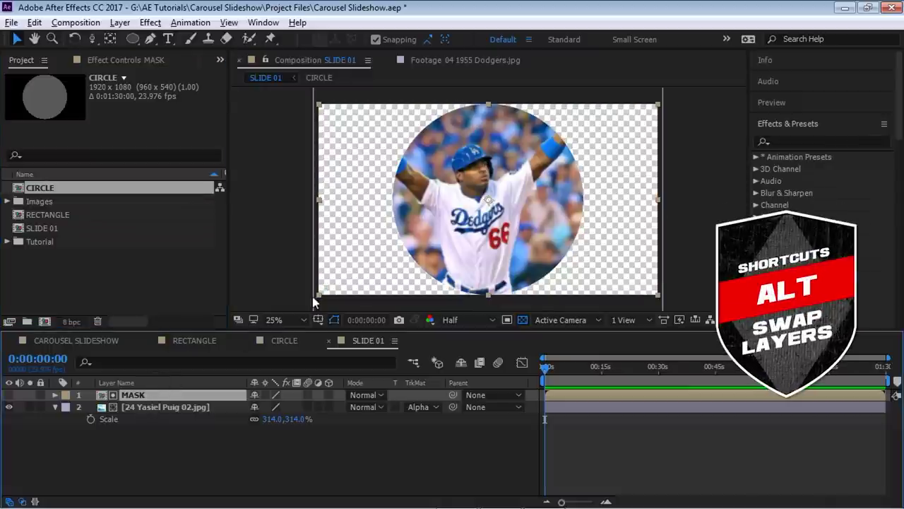
left_click(523, 321)
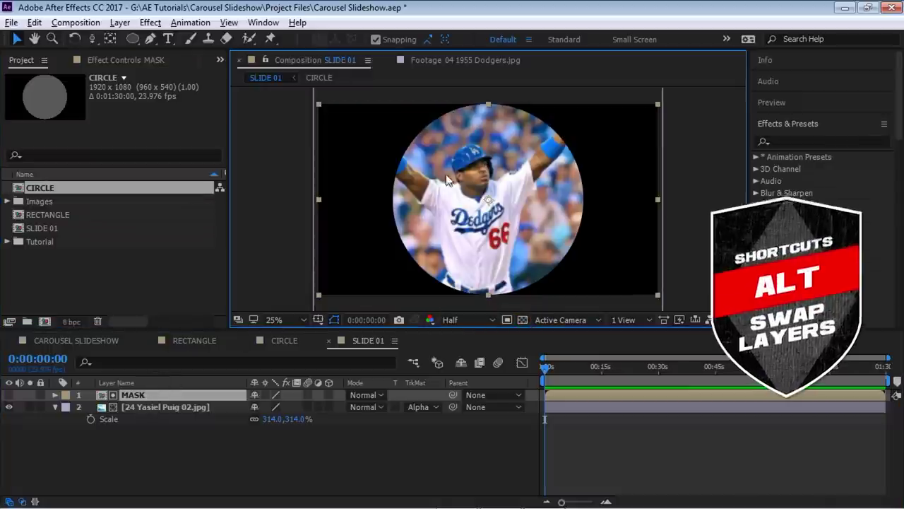
left_click_drag(53, 214, 154, 395)
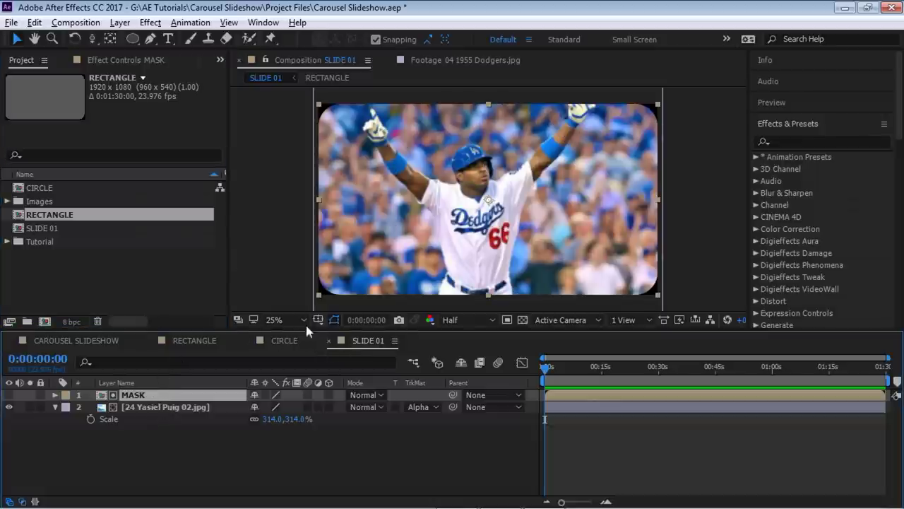
- Duplicate the SLIDE 01 composition and rename the copy SLIDE 02
left_click(58, 231)
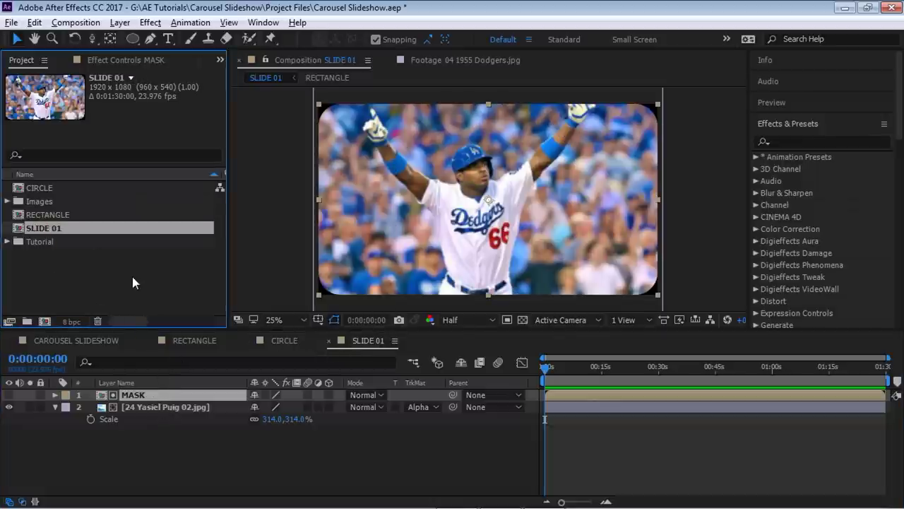
key("ctrl+d")
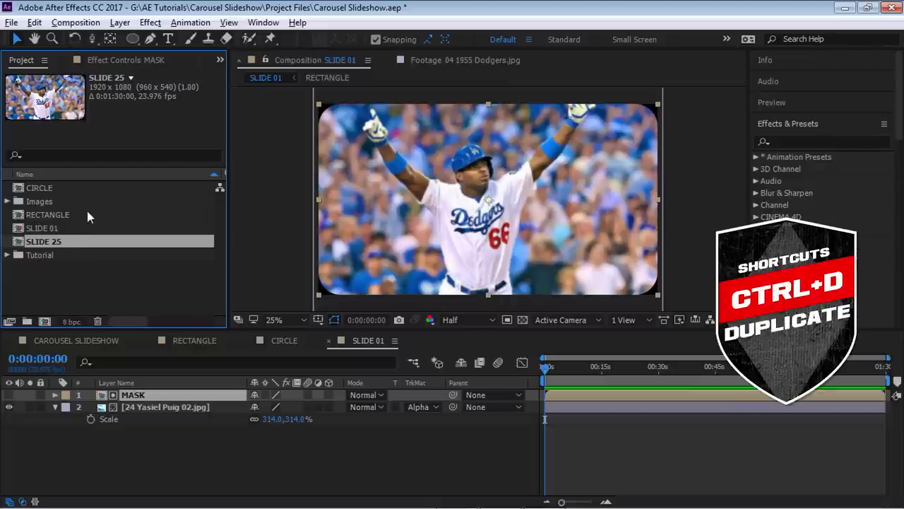
key("Return")
key("Right")
key("BackSpace")
key("BackSpace")
type("02")
key("Return")
- Open SLIDE 02 and replace its image layer's source with 23 Kenley Jansen.jpg from the Images folder
double_click(41, 241)
left_click(164, 407)
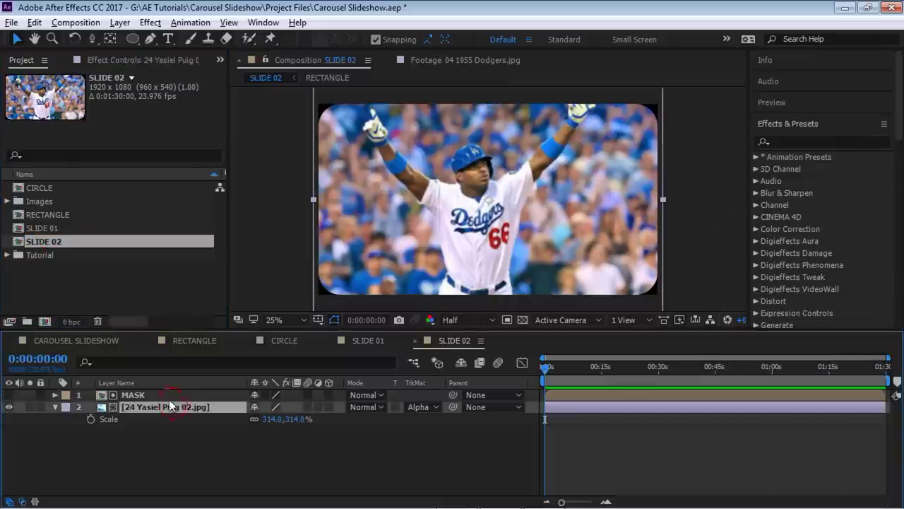
left_click(7, 200)
scroll(222, 230, "down", 6)
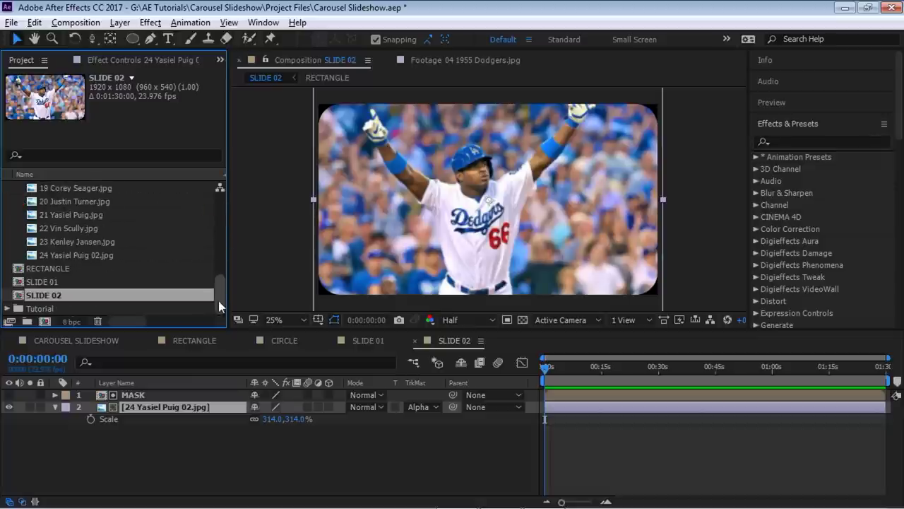
left_click(84, 242)
left_click_drag(85, 242, 173, 407)
- Scale the replaced image layer to 88% and move it down slightly so the player's head fits inside the mask
key("s")
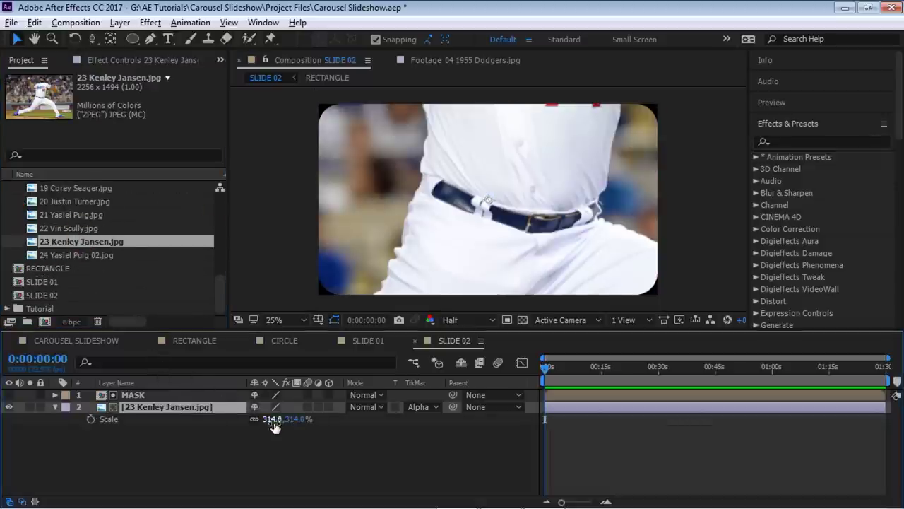
left_click_drag(273, 419, 113, 418)
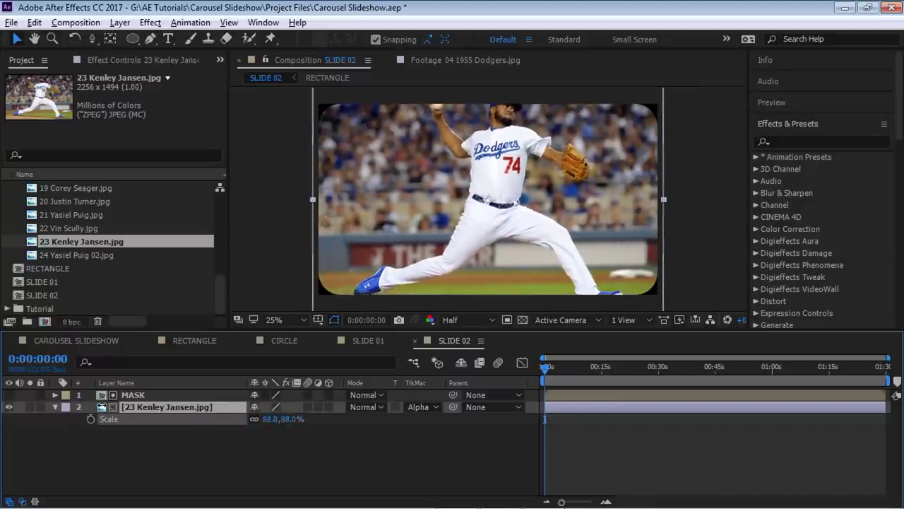
left_click_drag(560, 189, 560, 204)
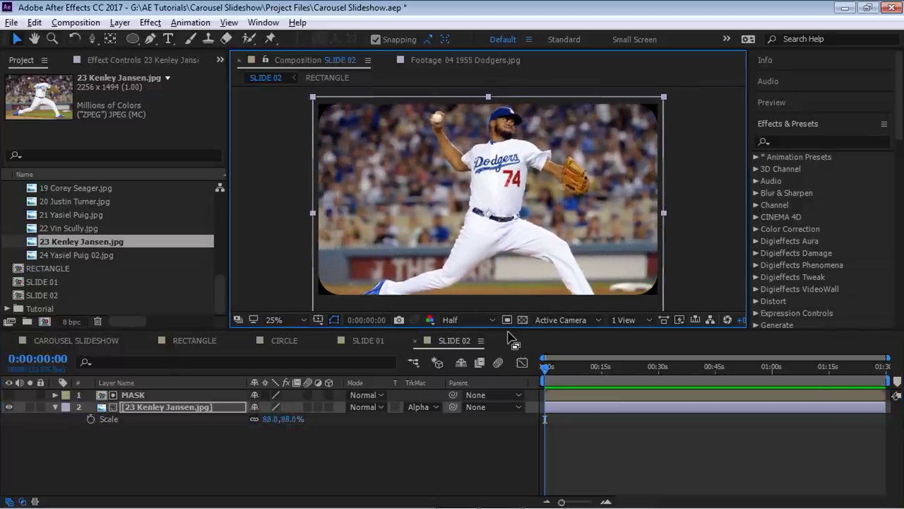
- Delete the SLIDE 01 and SLIDE 02 compositions from the project's root level
left_click(416, 342)
left_click_drag(220, 279, 219, 199)
left_click(6, 201)
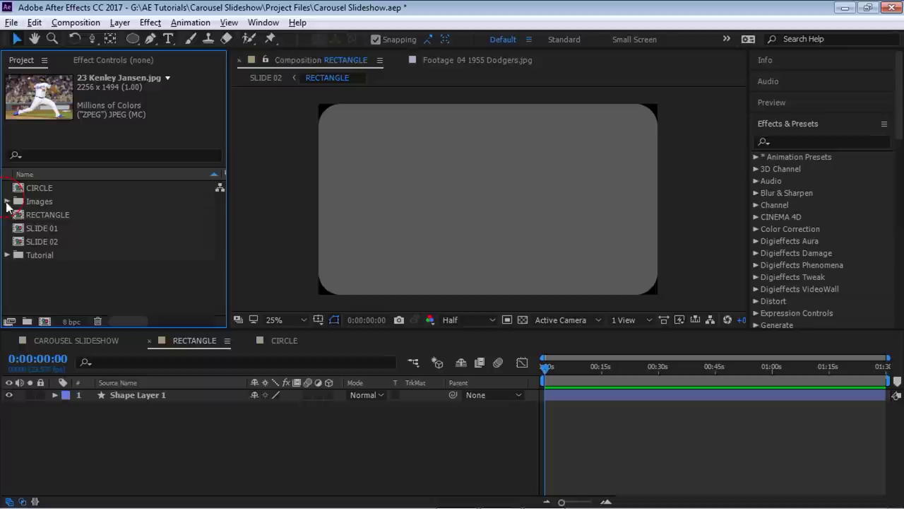
left_click(43, 228)
left_click(41, 241, "shift")
key("Delete")
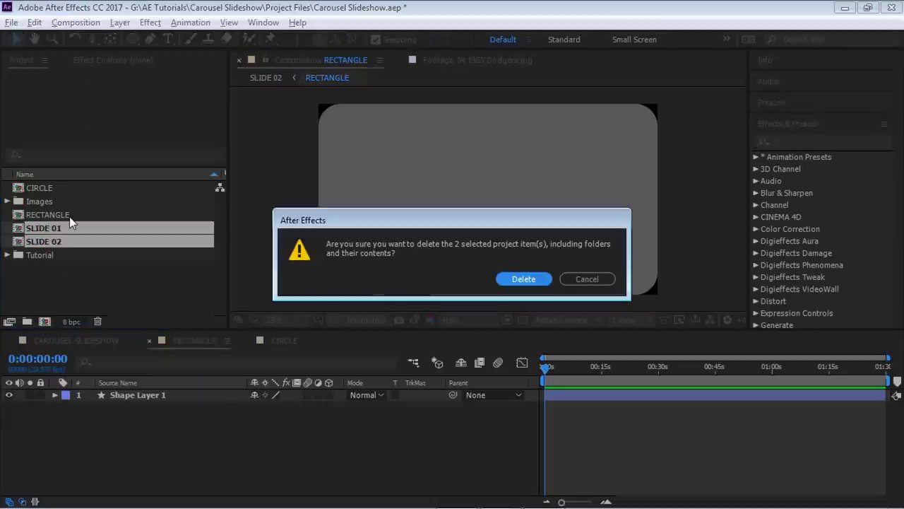
left_click(540, 280)
- Examine the finished SLIDE 01 and SLIDE 24 compositions in the Tutorial folder's SLIDES subfolder, closing each one after viewing
left_click(7, 201)
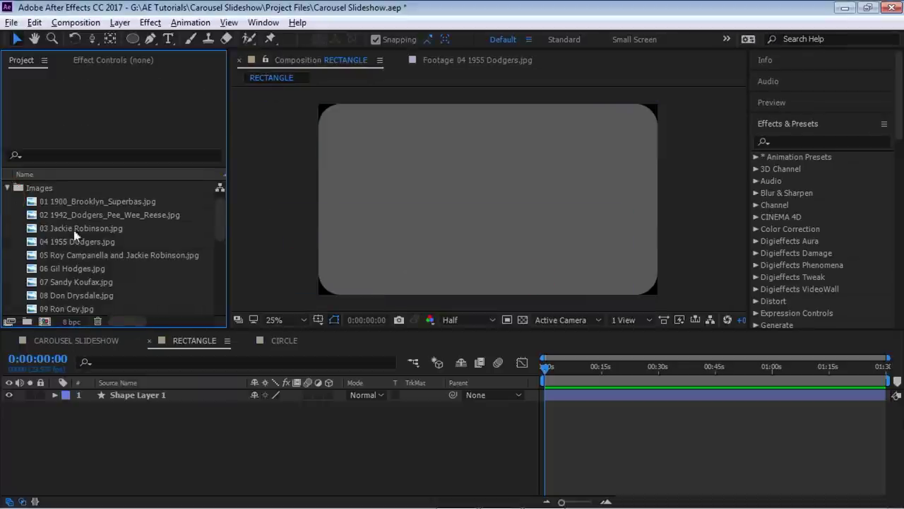
left_click(7, 188)
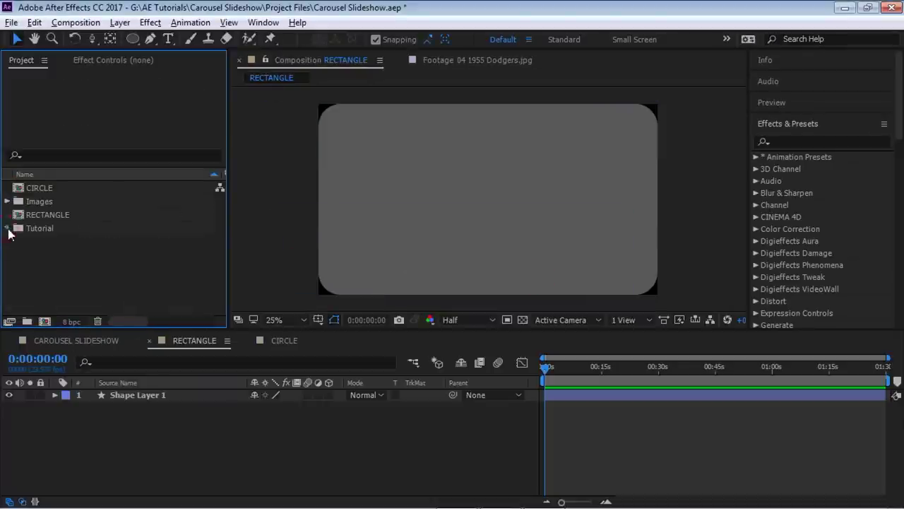
left_click(7, 227)
left_click(21, 295)
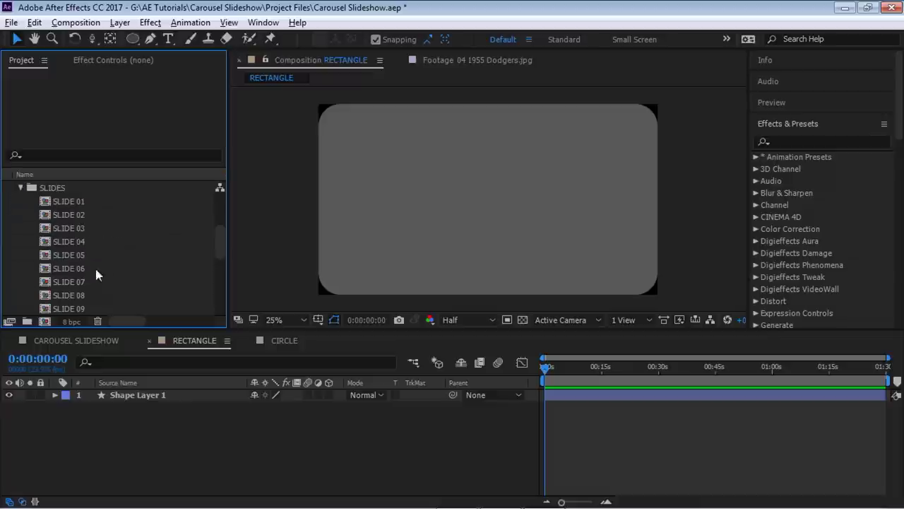
double_click(80, 201)
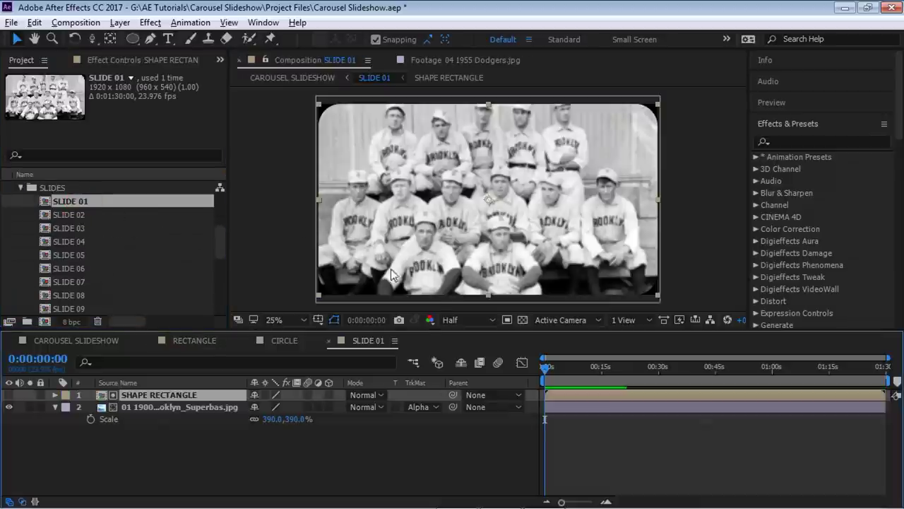
left_click(336, 340)
left_click_drag(222, 244, 218, 295)
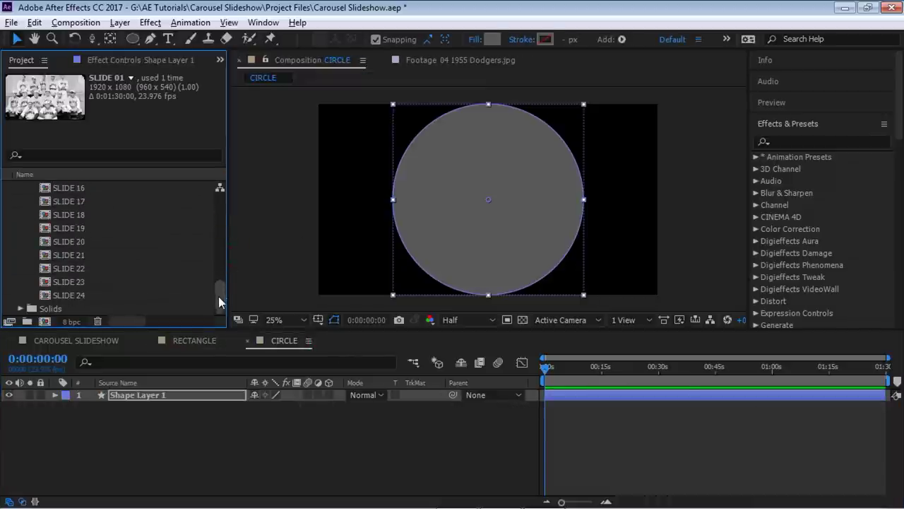
double_click(122, 295)
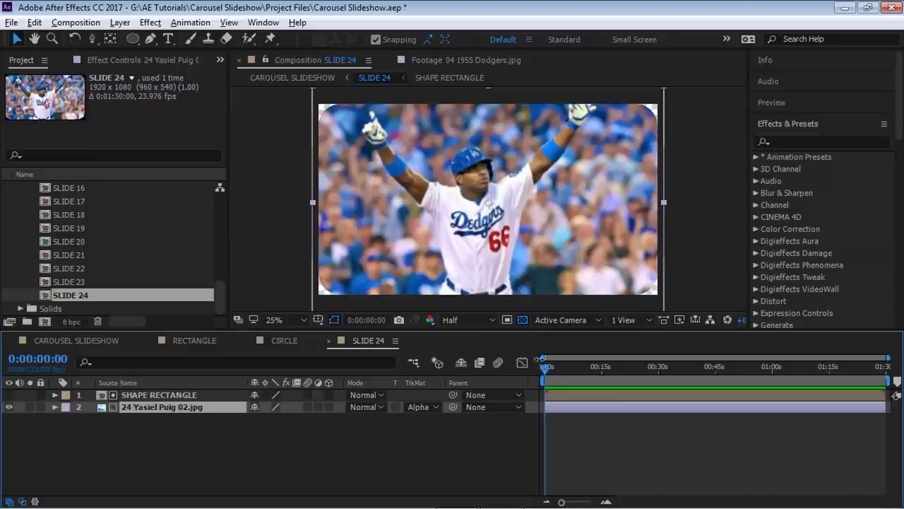
left_click(329, 341)
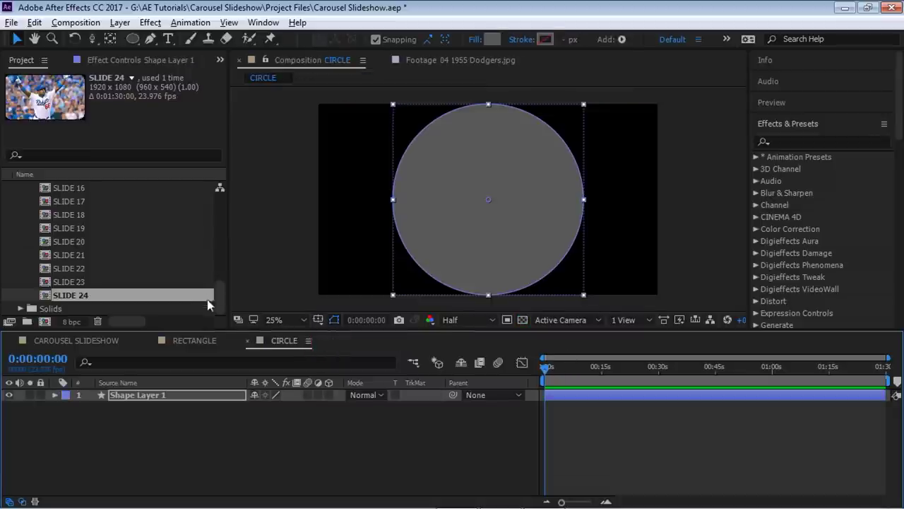
left_click_drag(219, 286, 205, 190)
left_click(7, 227)
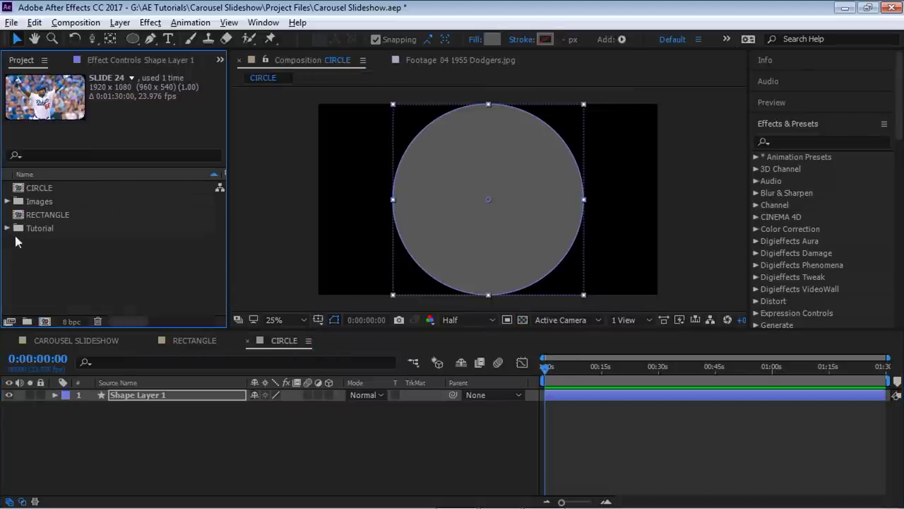
- Create a composition named GRFX CAROUSEL SLIDESHOW at 1920 x 1080 px, 23.976 fps and 0:01:30:00 duration
left_click(31, 259)
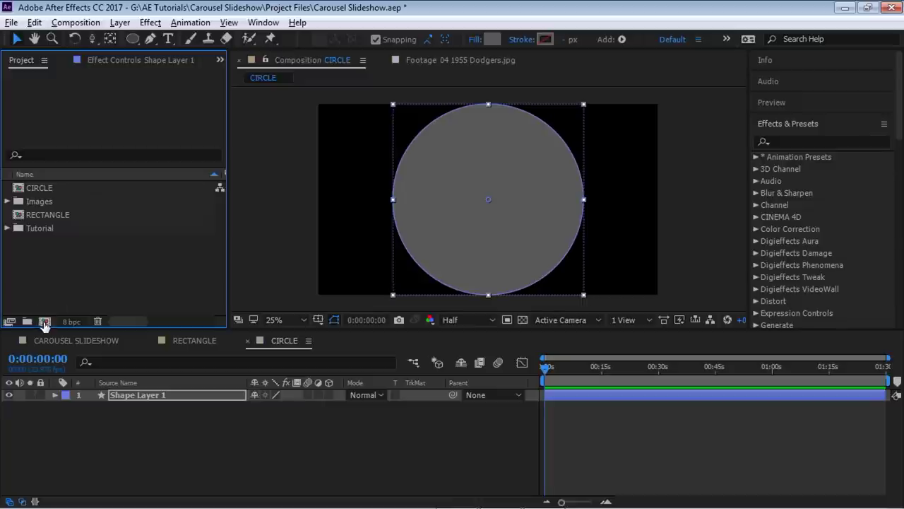
left_click(45, 322)
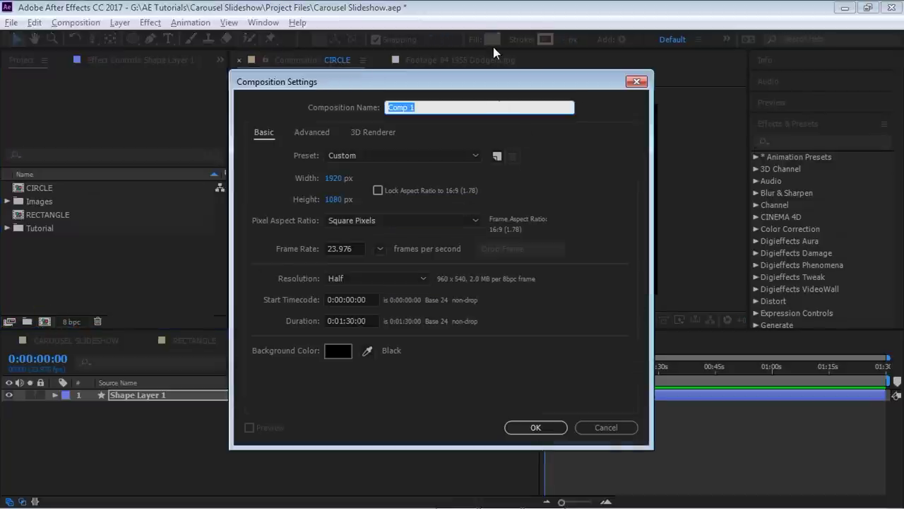
type("GRFX CAROUS")
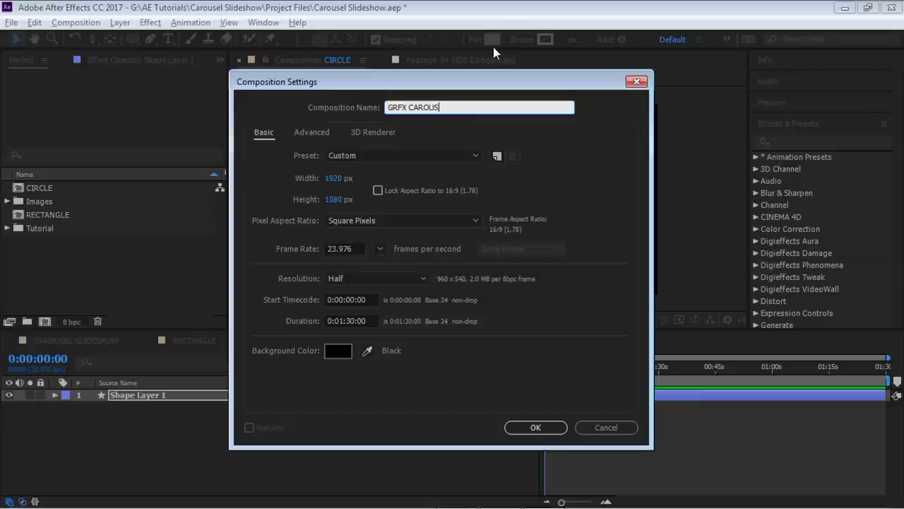
type("EL SLIDESHOW")
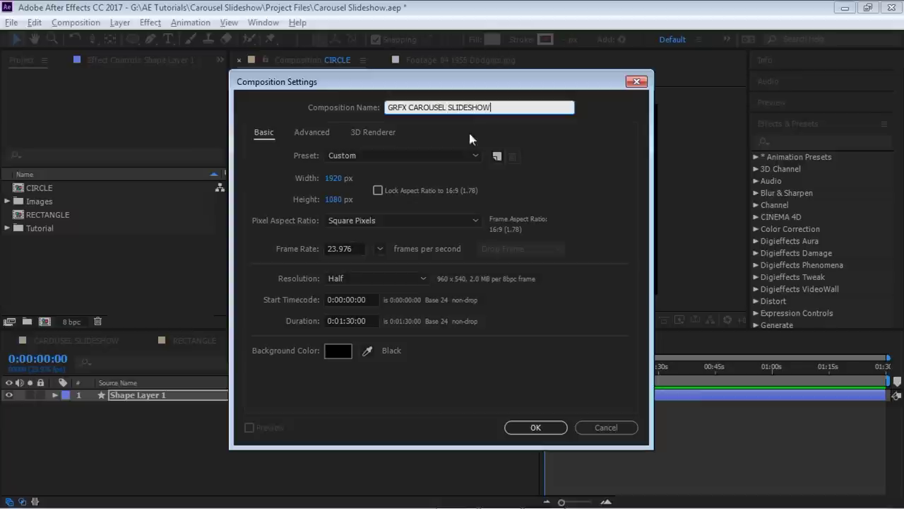
left_click(533, 428)
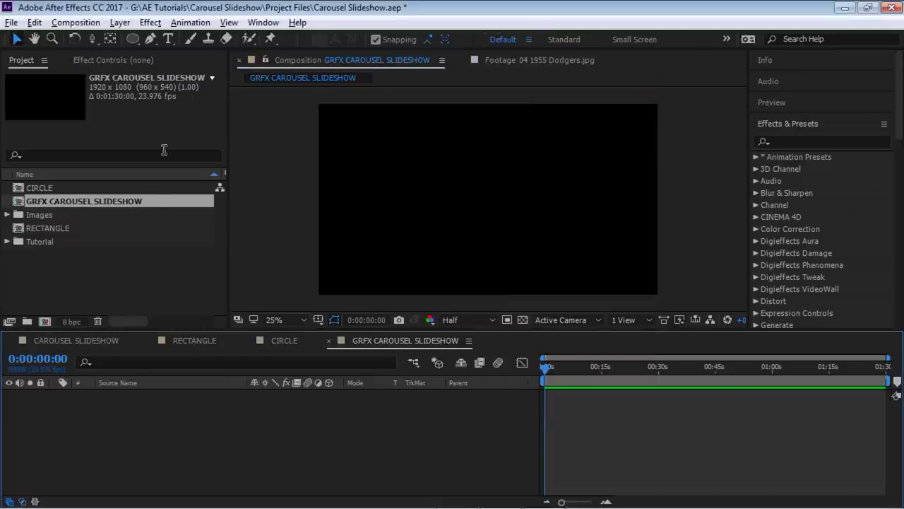
- Create an ellipse shape layer in the GRFX CAROUSEL SLIDESHOW composition and set its ellipse path size to 1080 x 1080
left_click(133, 40)
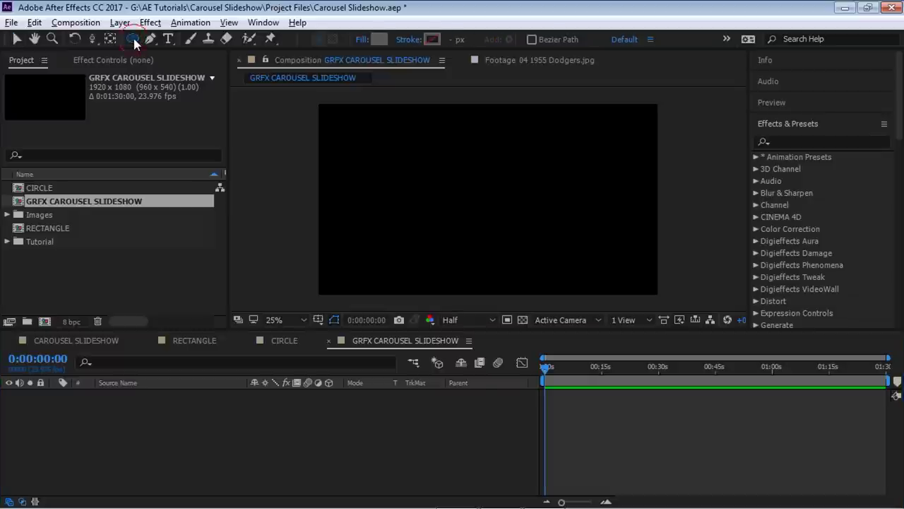
double_click(133, 40)
left_click(79, 419)
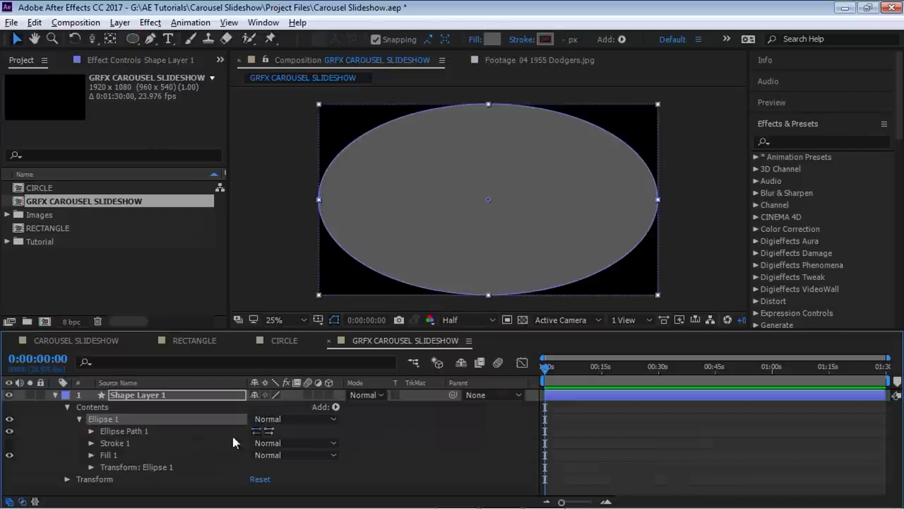
left_click(90, 431)
left_click(275, 443)
type("1080")
key("Return")
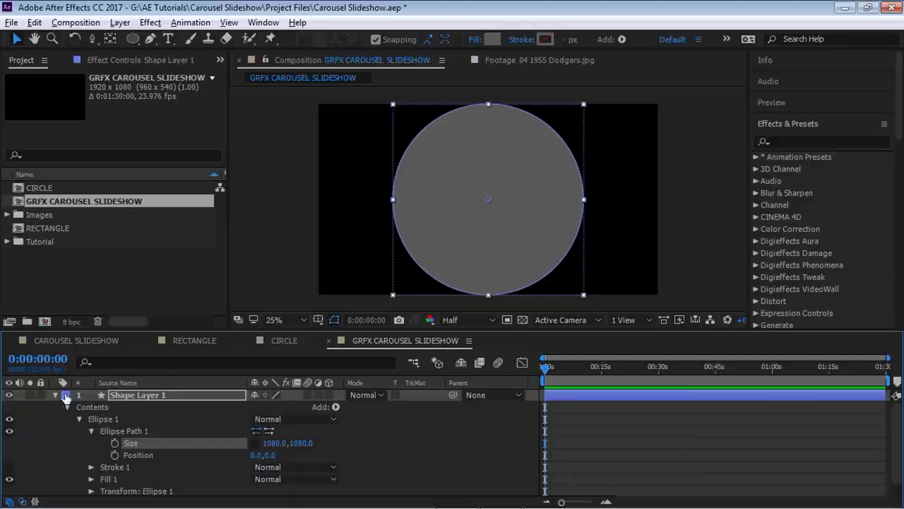
left_click(56, 395)
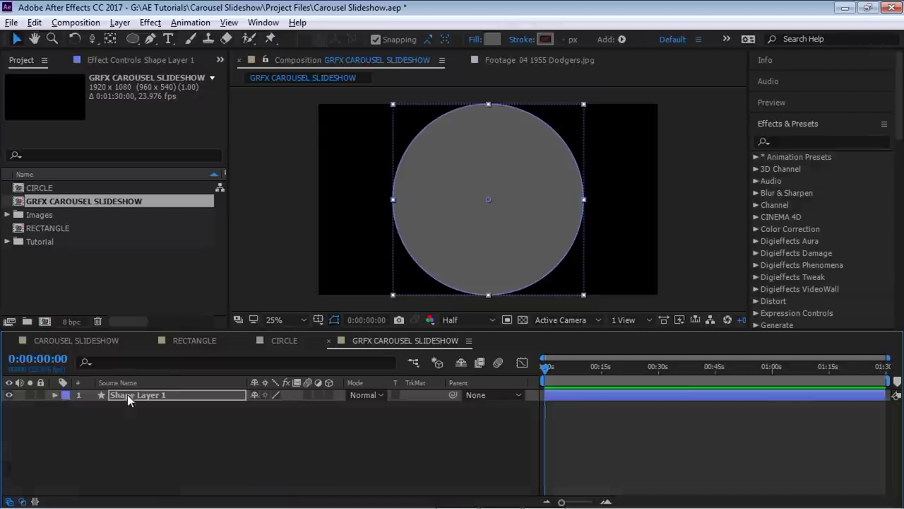
- Make the circle shape layer 3D and set its X orientation to 270°
left_click(329, 395)
key("r")
left_click(256, 407)
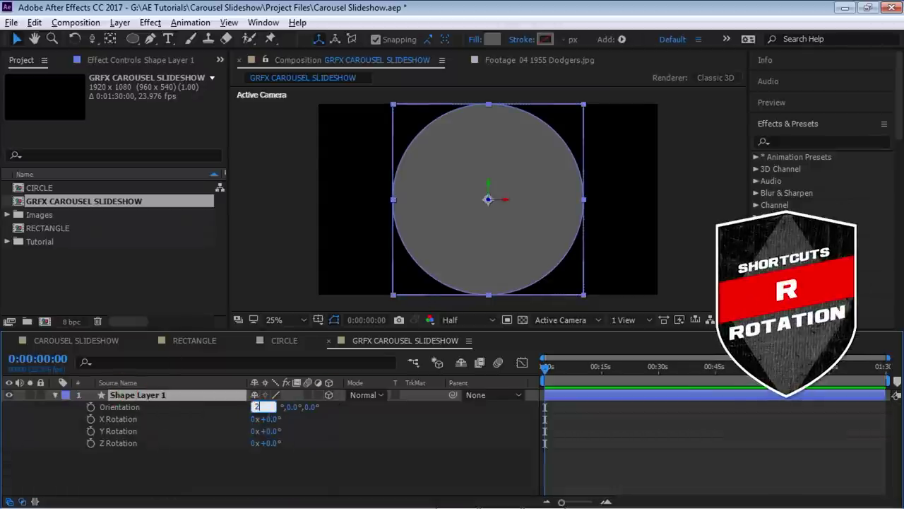
type("270")
key("Return")
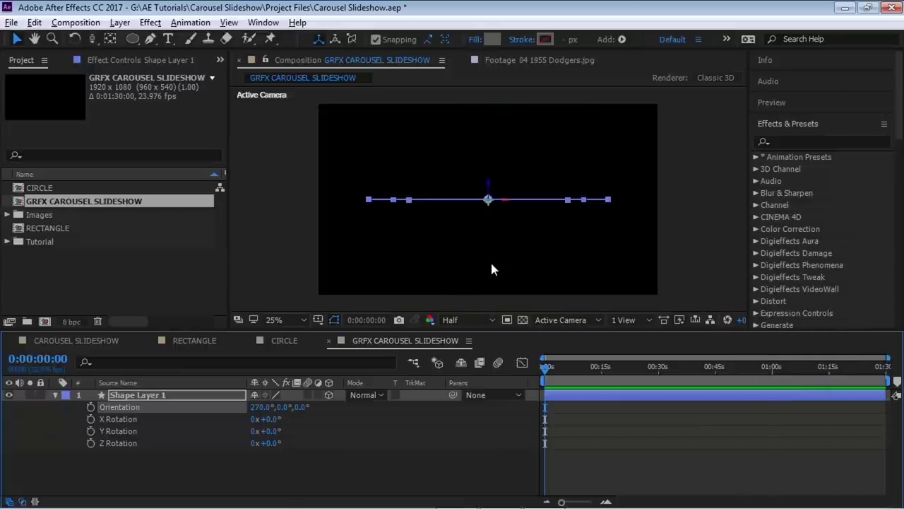
- Set the ellipse path size of Shape Layer 1 to 2000 x 2000
left_click(152, 396)
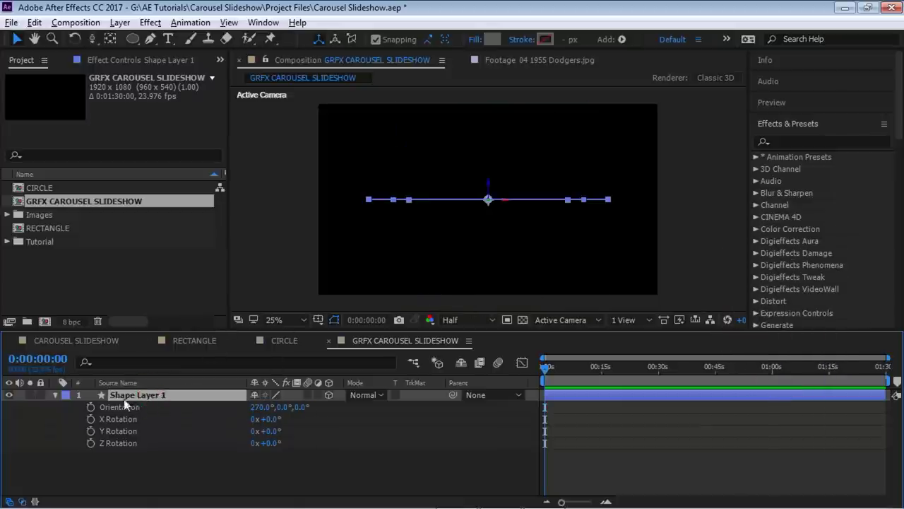
left_click(56, 395)
left_click(55, 395)
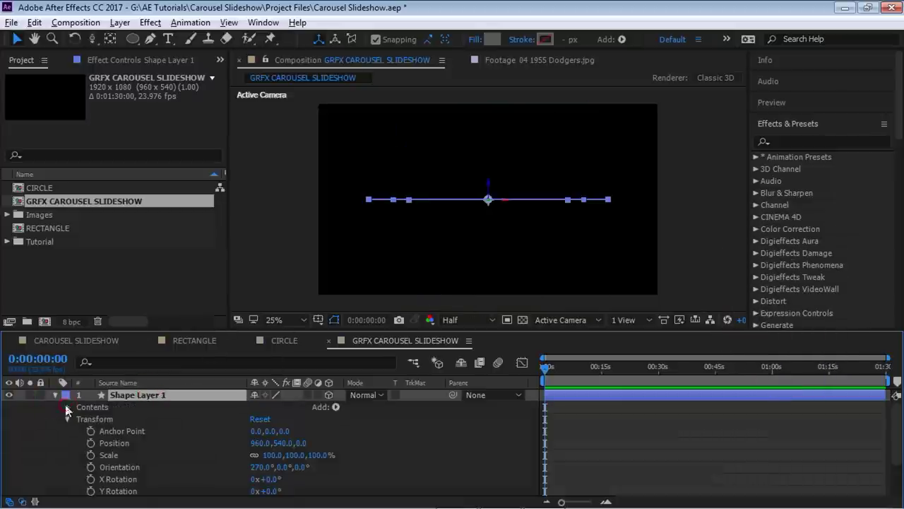
left_click(79, 419)
left_click(91, 431)
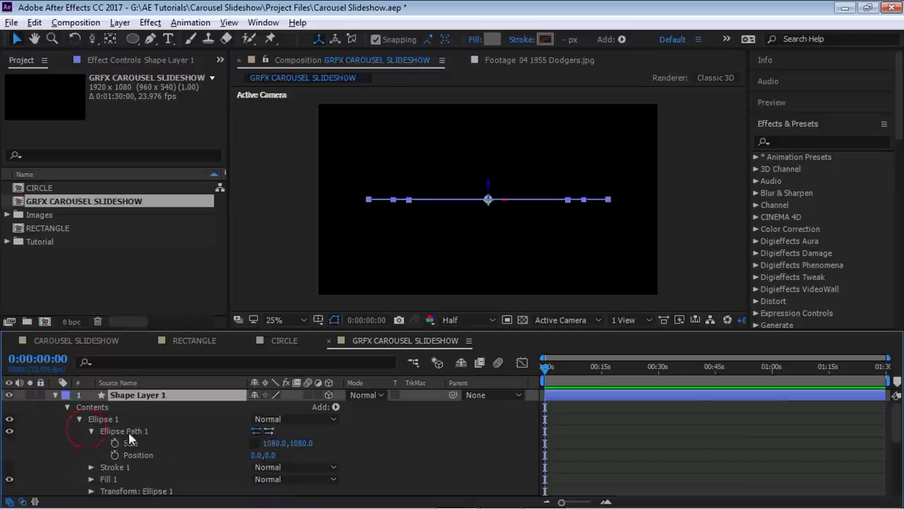
left_click(275, 443)
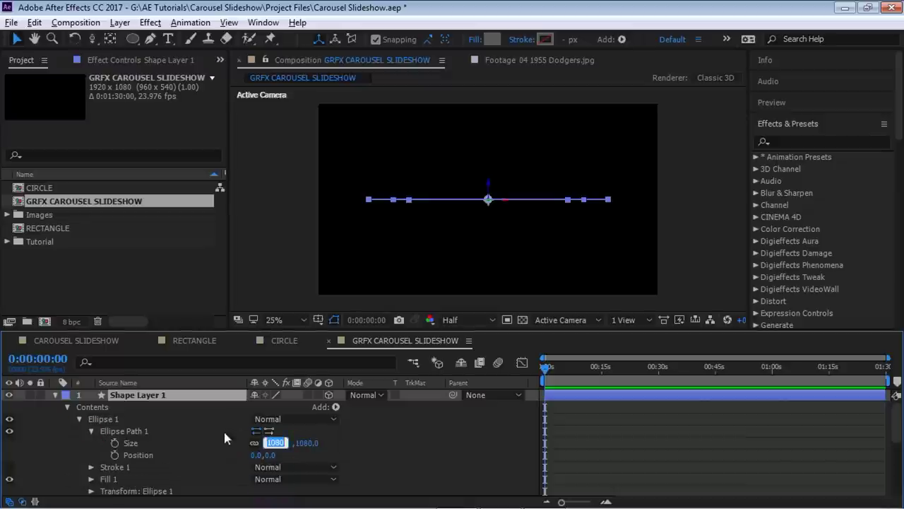
type("2")
key("Return")
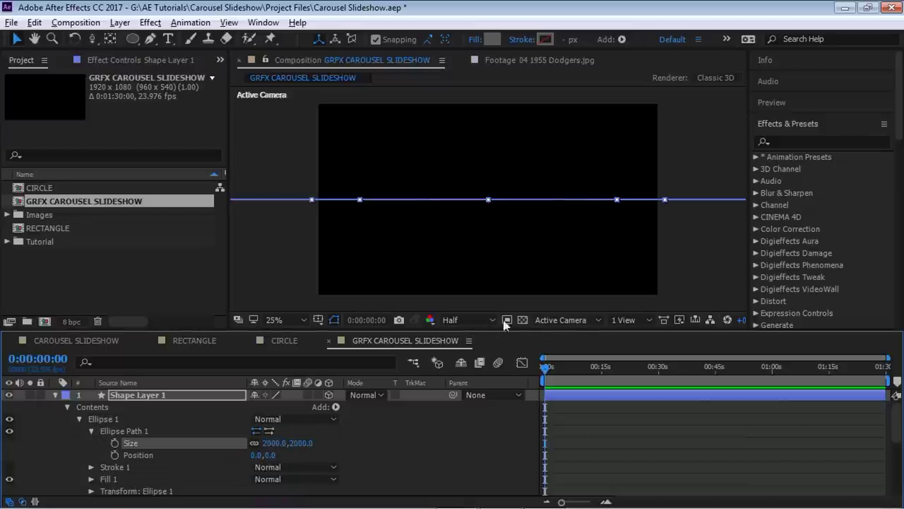
- Show the composition in the Top view and pull back until the whole circle fits in the frame
left_click(562, 320)
left_click(565, 388)
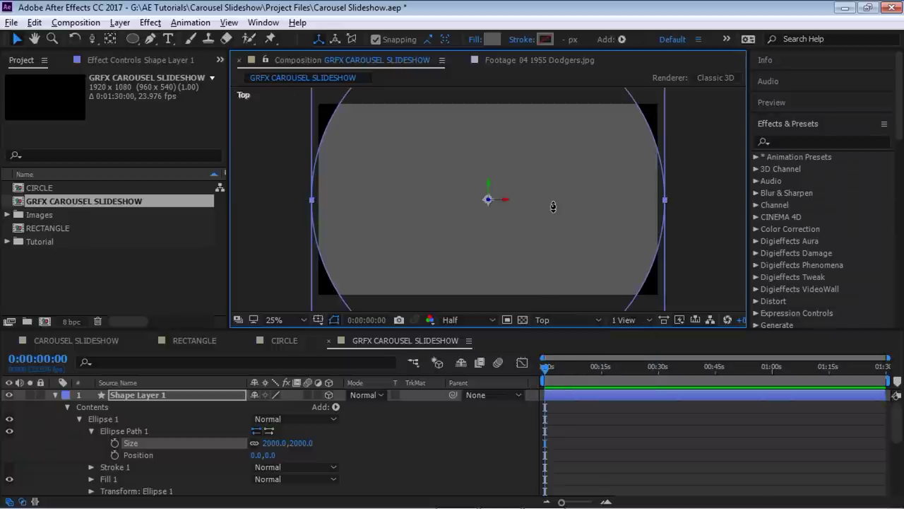
key("c")
left_click_drag(551, 206, 473, 290)
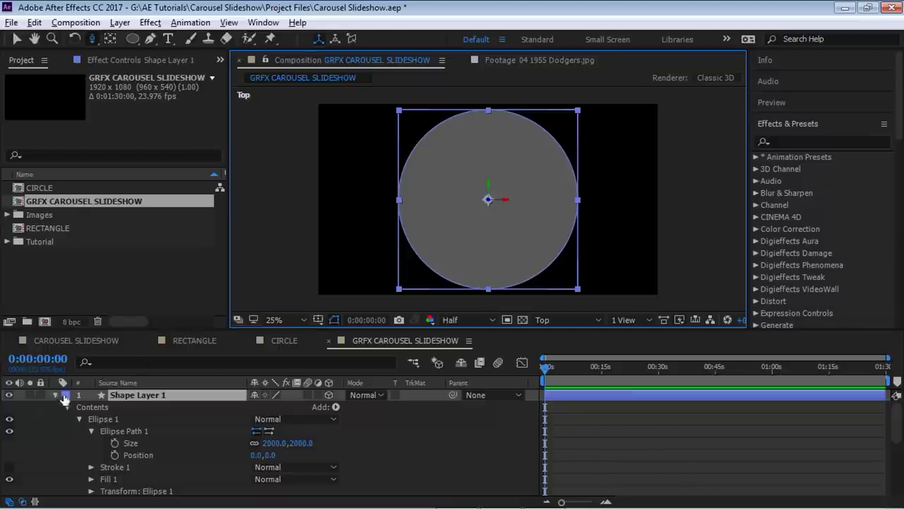
left_click(56, 395)
- Add the SLIDE 01 composition from the Tutorial folder's SLIDES subfolder above the shape layer and make it a 3D layer
left_click(7, 242)
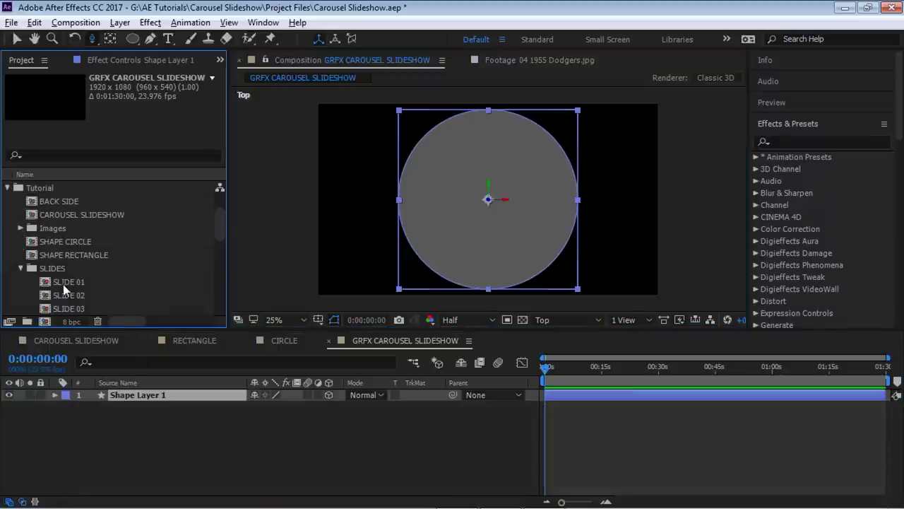
left_click(67, 282)
left_click_drag(162, 387, 166, 390)
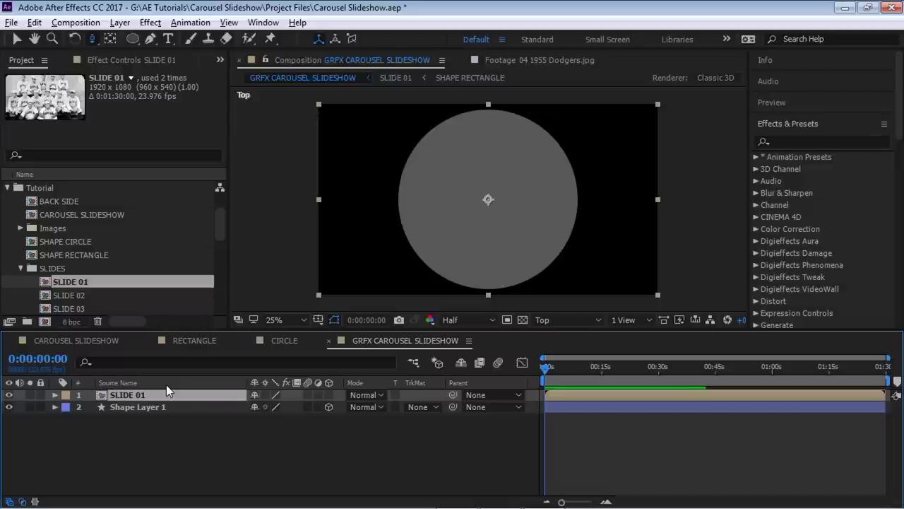
left_click(328, 394)
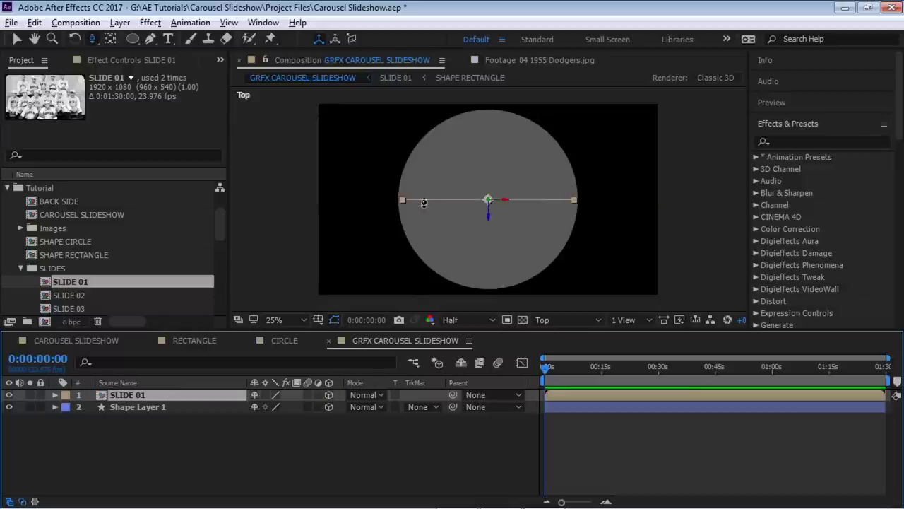
- Inspect how SLIDE 01 intersects the circle in Custom View 1, orbiting around it, and return to the Top view
left_click(570, 320)
left_click(582, 456)
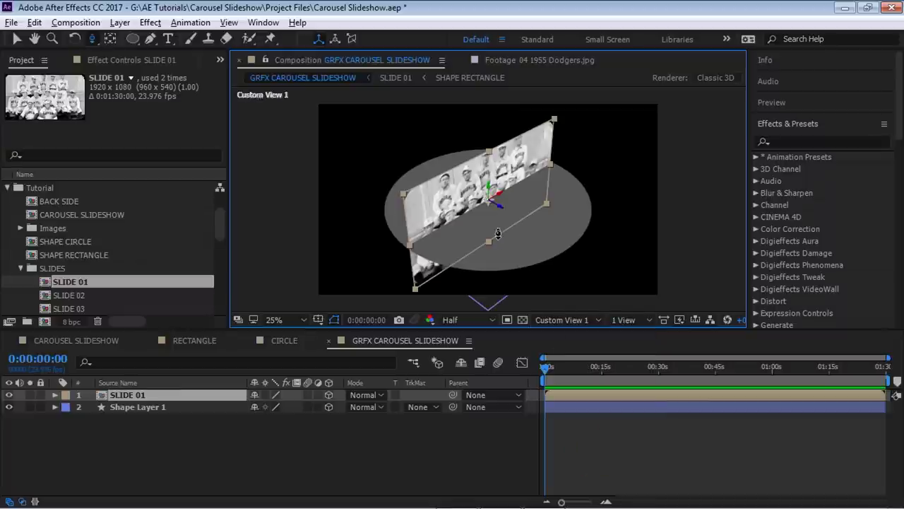
key("c")
left_click_drag(537, 260, 573, 311)
left_click(579, 320)
left_click(577, 387)
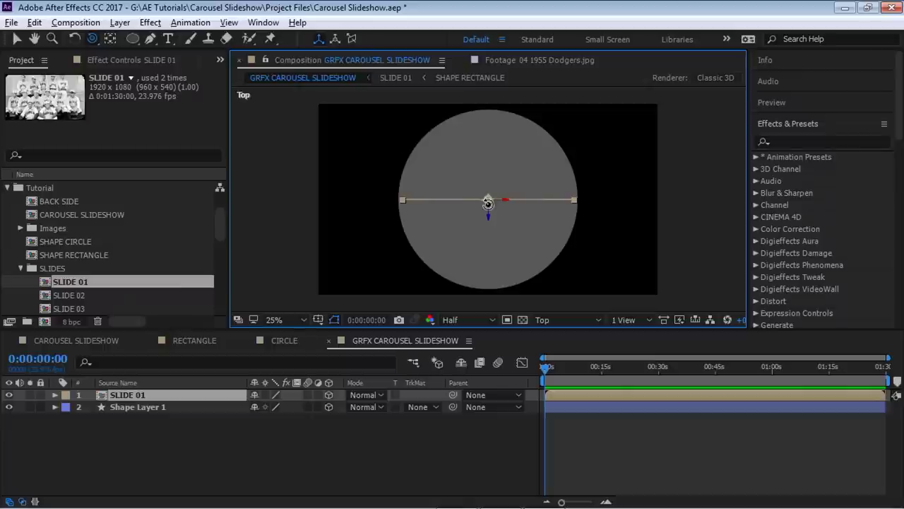
- Set the Z position of the SLIDE 01 layer to -1000 so it sits on the circle's front edge
key("p")
left_click(297, 406)
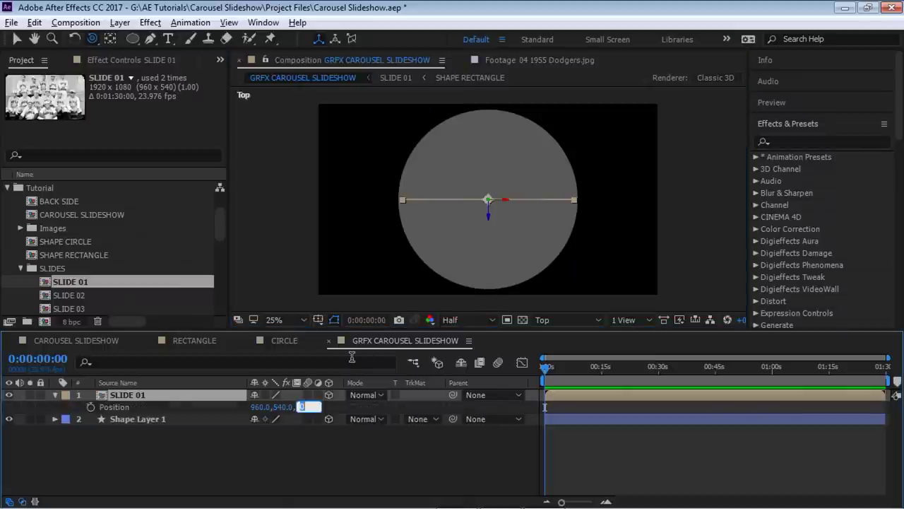
type("-10")
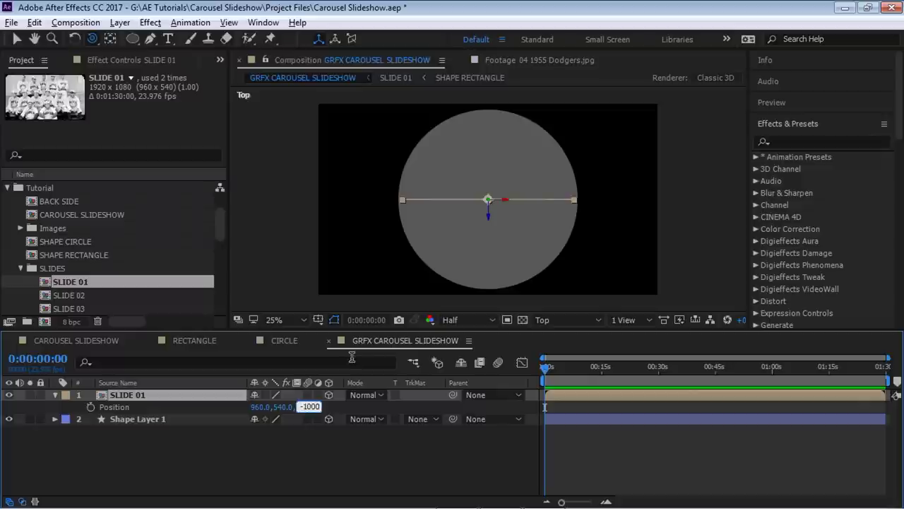
type("00")
key("Return")
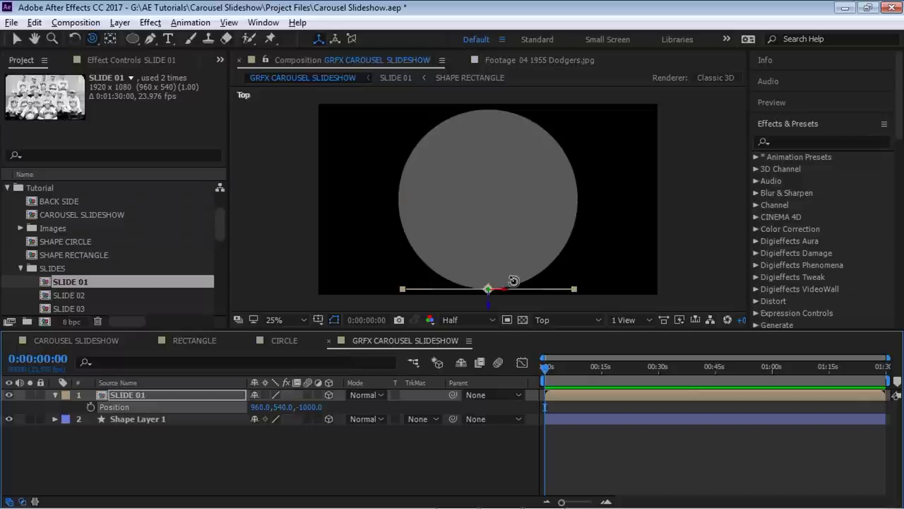
- Switch to the Active Camera view and add a two-node camera with the 28mm preset
left_click_drag(507, 269, 466, 321)
left_click(467, 321)
left_click(570, 320)
left_click(565, 332)
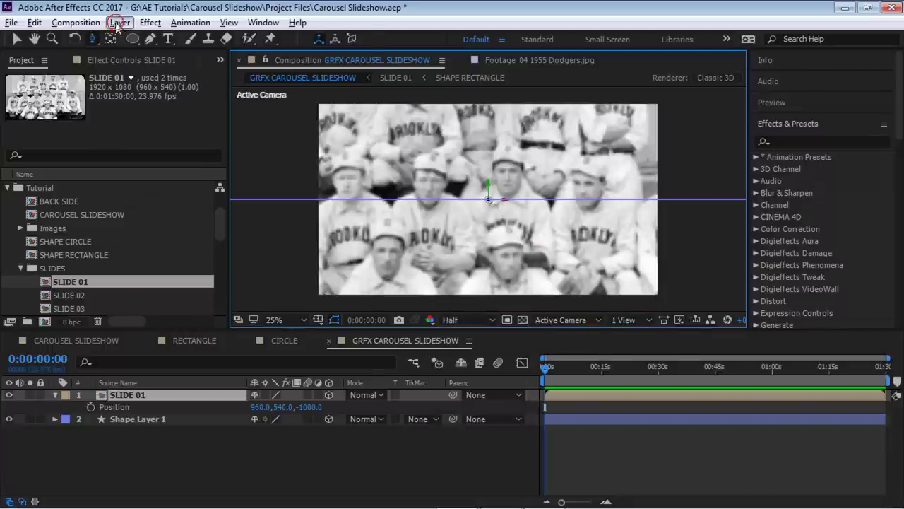
left_click(120, 23)
mouse_move(128, 38)
left_click(279, 90)
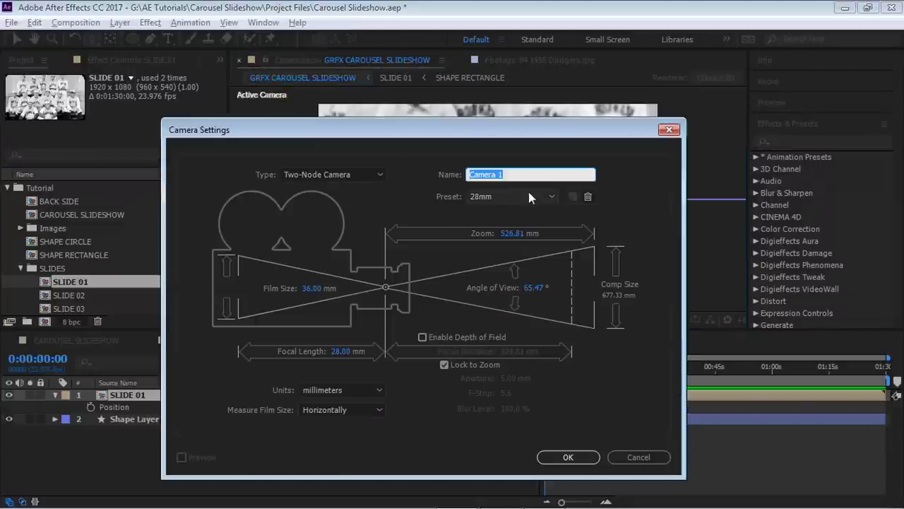
left_click(505, 195)
left_click(510, 283)
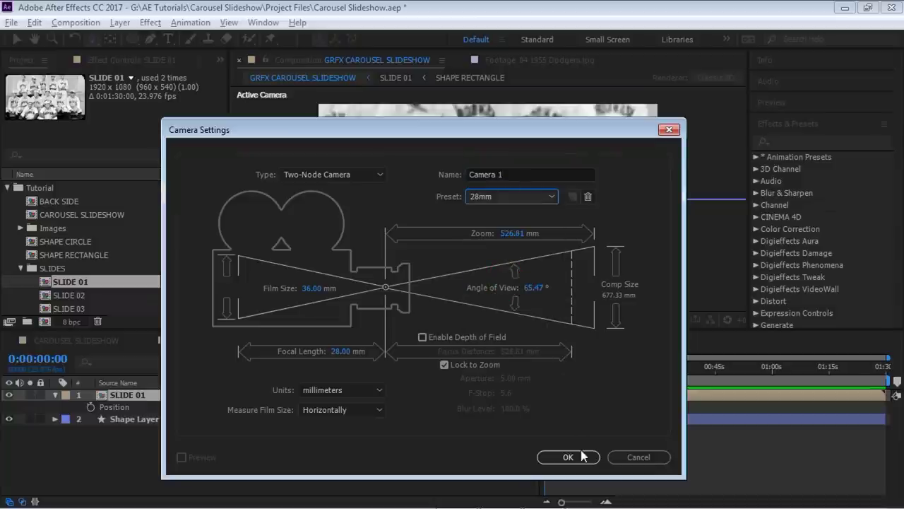
left_click(571, 457)
- Pull the camera back until the whole slide is in frame and scale the SLIDE 01 layer to 35%
left_click_drag(535, 202, 423, 292)
left_click(148, 407)
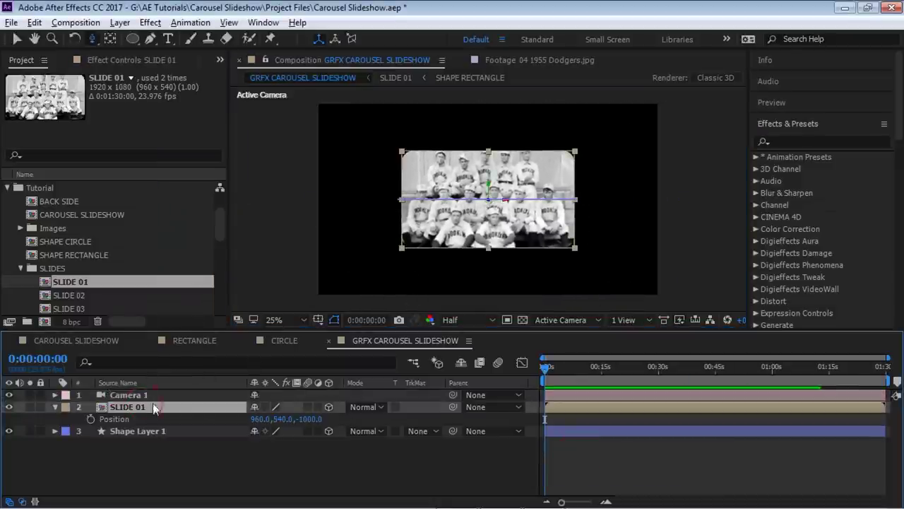
key("s")
left_click_drag(269, 419, 240, 416)
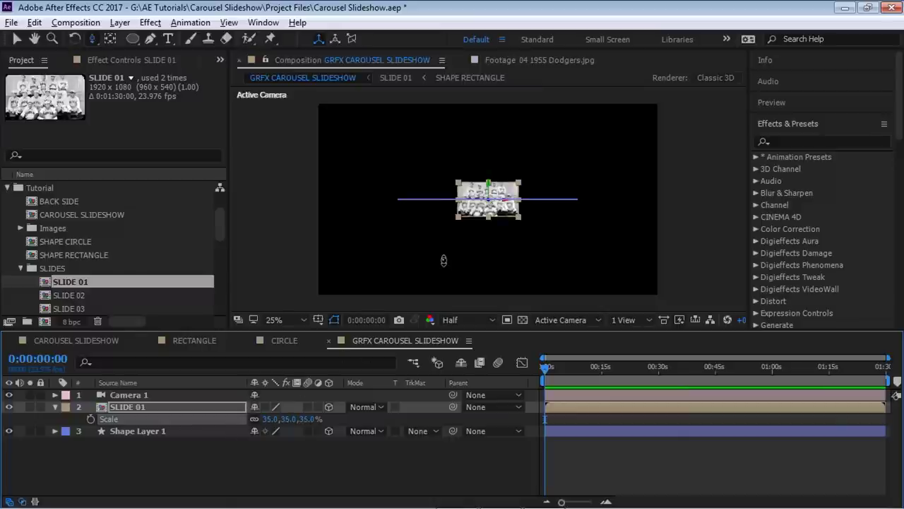
- Return to the Top view and reposition it so the full circle and the scaled SLIDE 01 layer fit in the frame
left_click_drag(283, 202, 319, 193)
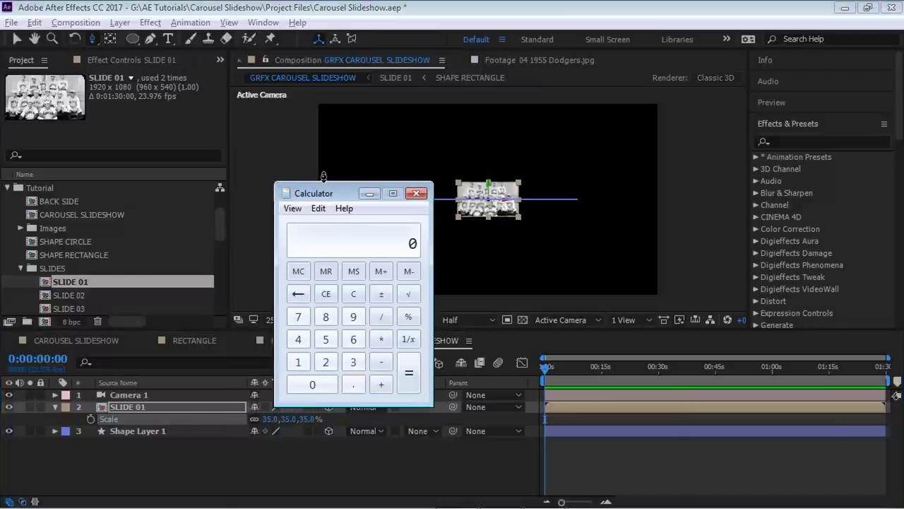
left_click(565, 319)
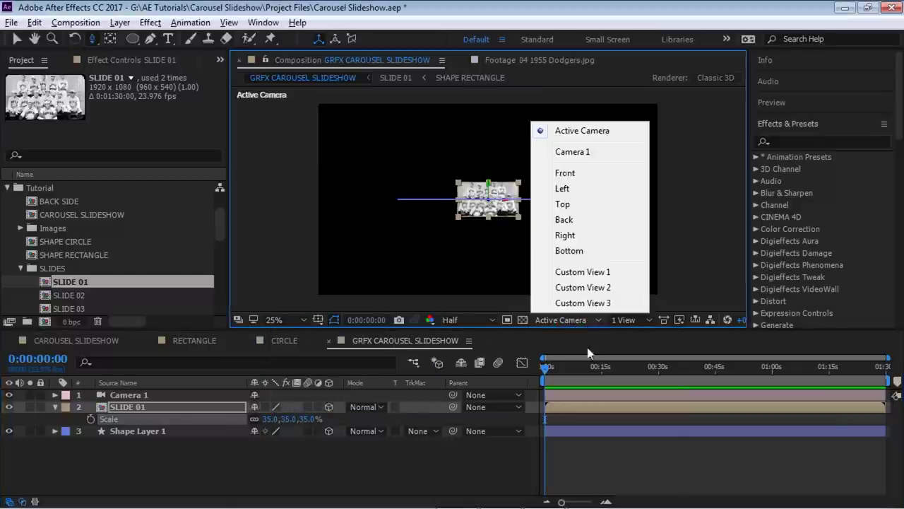
left_click(566, 204)
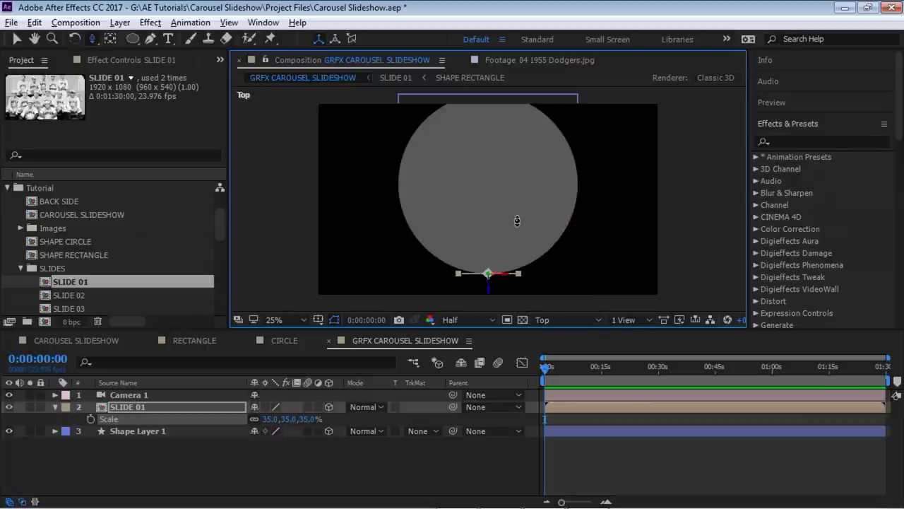
key("c")
left_click_drag(515, 218, 522, 216)
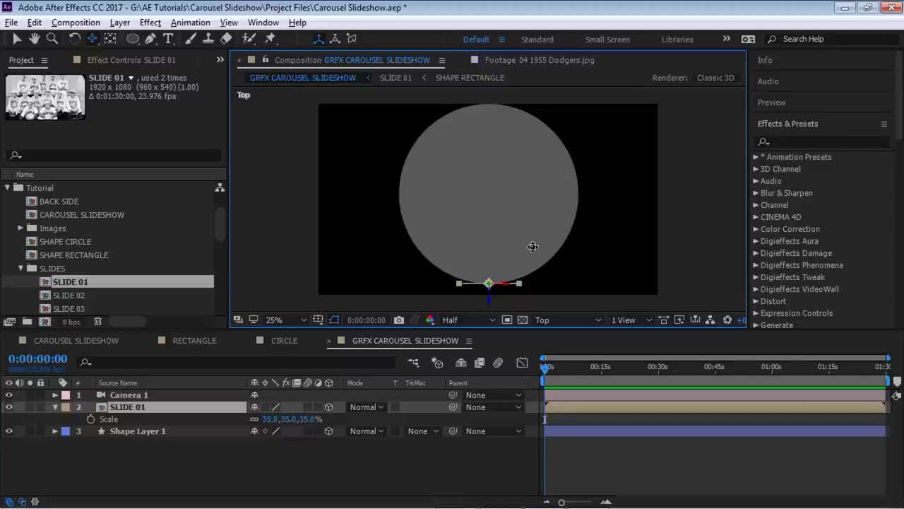
- In Calculator, divide 360 by 12 and 360 by 24 to work out the angle between slides, and close it
key("alt+Tab")
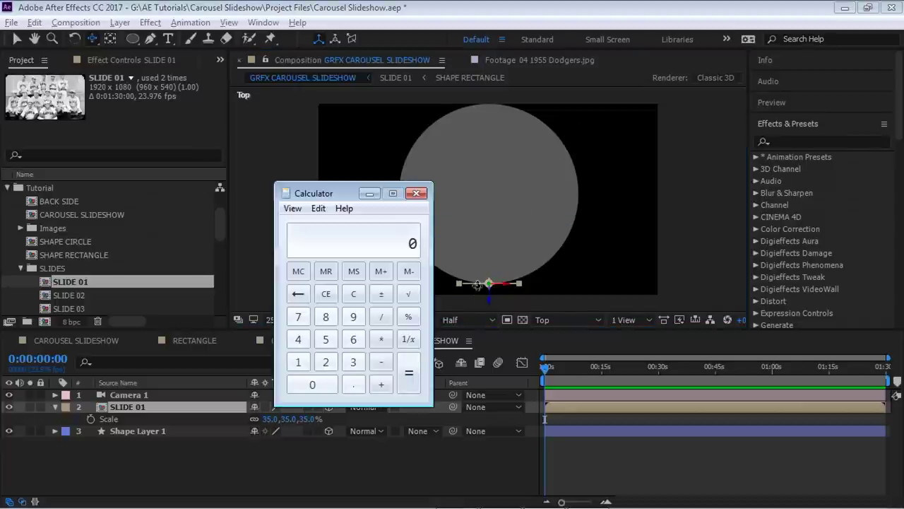
type("0")
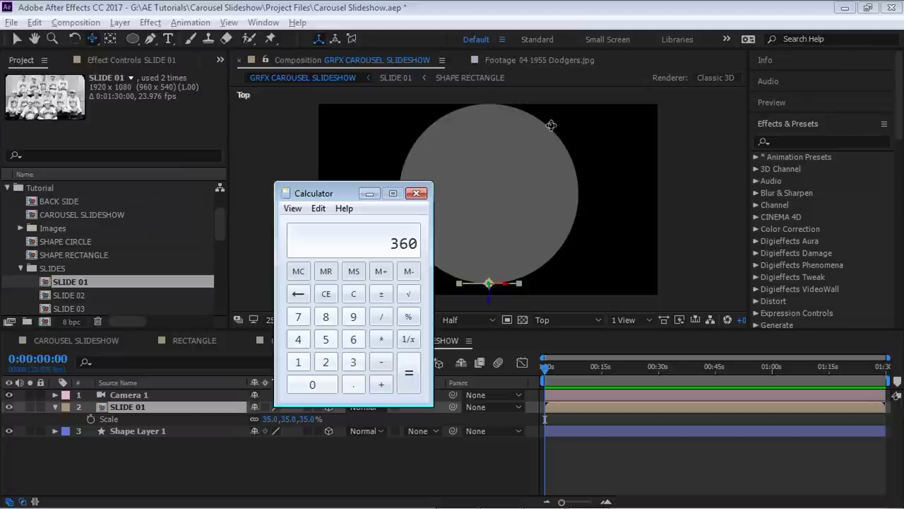
left_click_drag(350, 185, 327, 188)
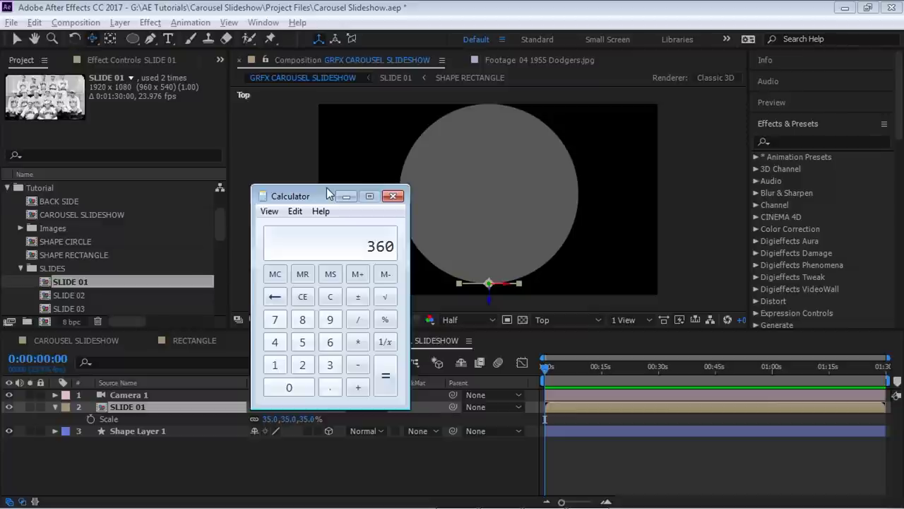
type("/12")
key("Return")
left_click(330, 296)
type("360 / 24")
key("Return")
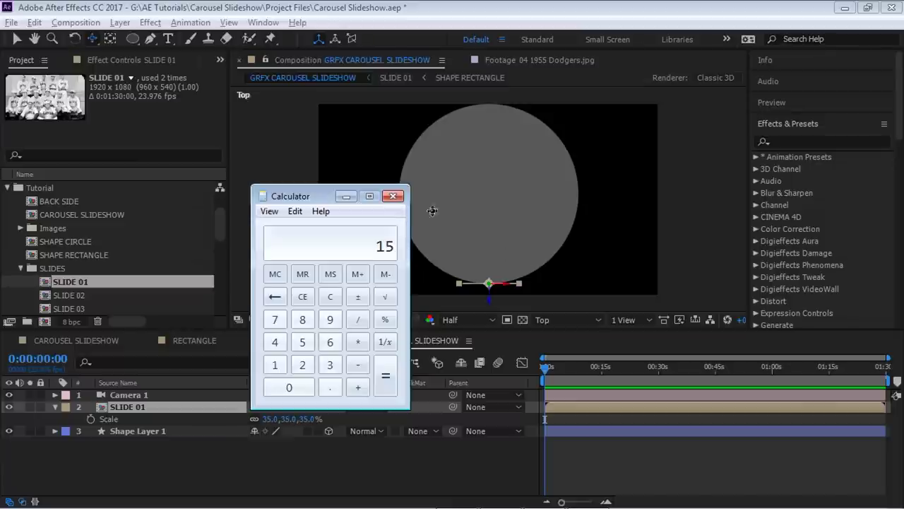
left_click(393, 196)
- Switch to the Active Camera view and adjust the camera's distance so the SLIDE 01 layer sits fully in frame
left_click(546, 320)
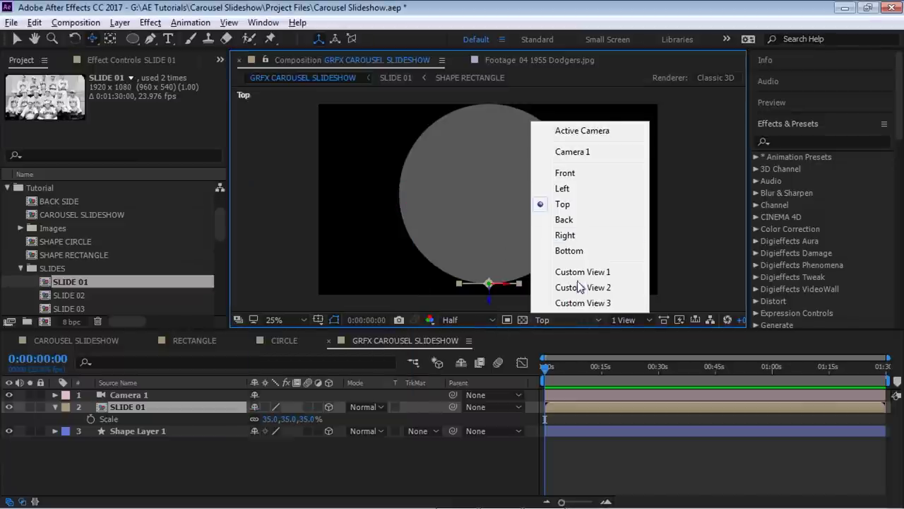
left_click(575, 130)
left_click_drag(511, 242, 532, 210)
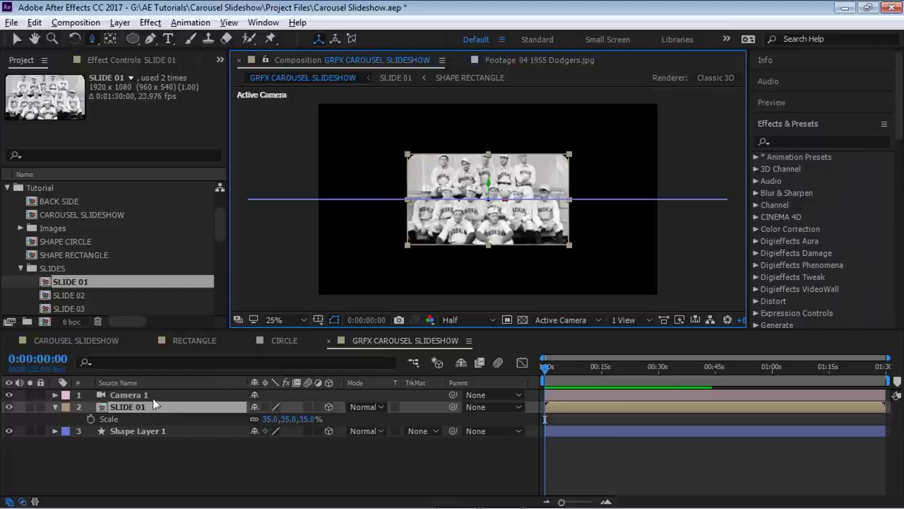
- Scale the SLIDE 01 layer to 10% and move the camera closer until the slide fills over half the frame width
left_click(269, 418)
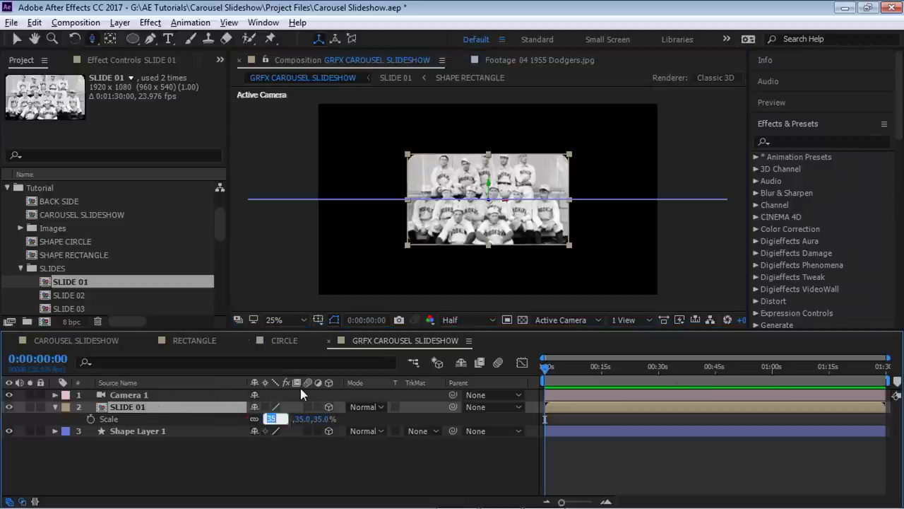
type("10")
key("Return")
left_click_drag(529, 226, 547, 205)
left_click(550, 202)
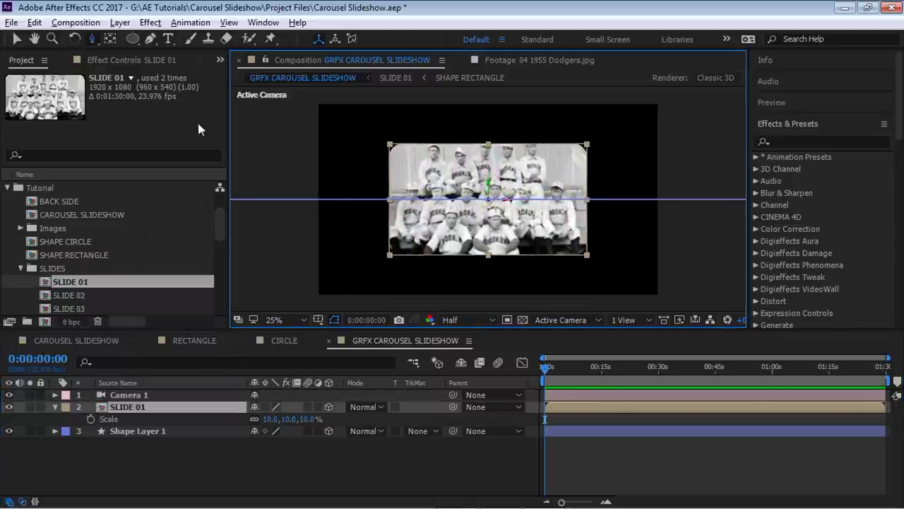
- Add a null object to the GRFX CAROUSEL SLIDESHOW composition and rename its layer ROTATE CTRL
left_click(120, 23)
mouse_move(43, 37)
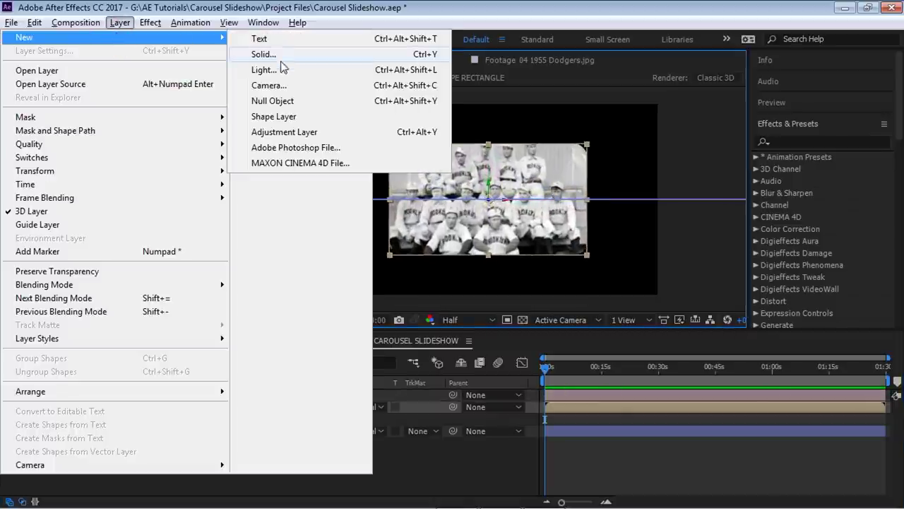
left_click(283, 101)
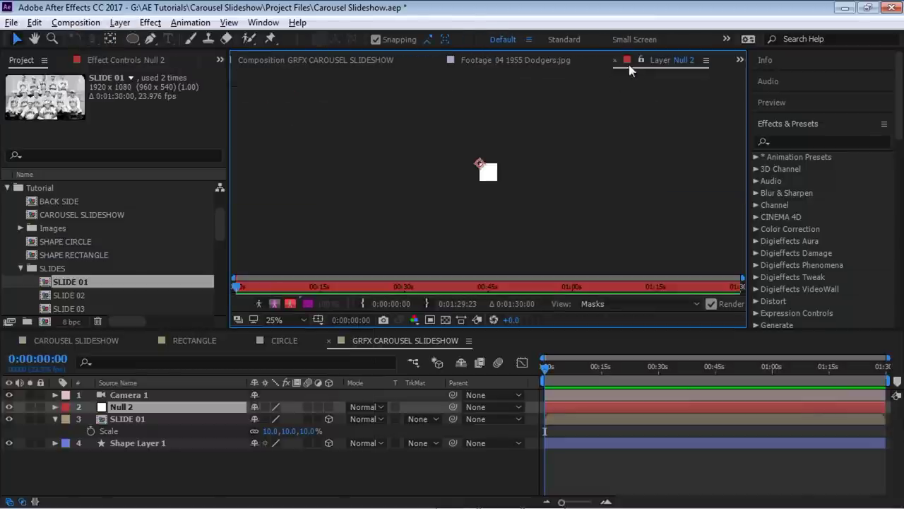
left_click(615, 60)
left_click(365, 61)
left_click(109, 399)
key("Return")
type("ROTATE CTE")
key("BackSpace")
type("RL")
key("Return")
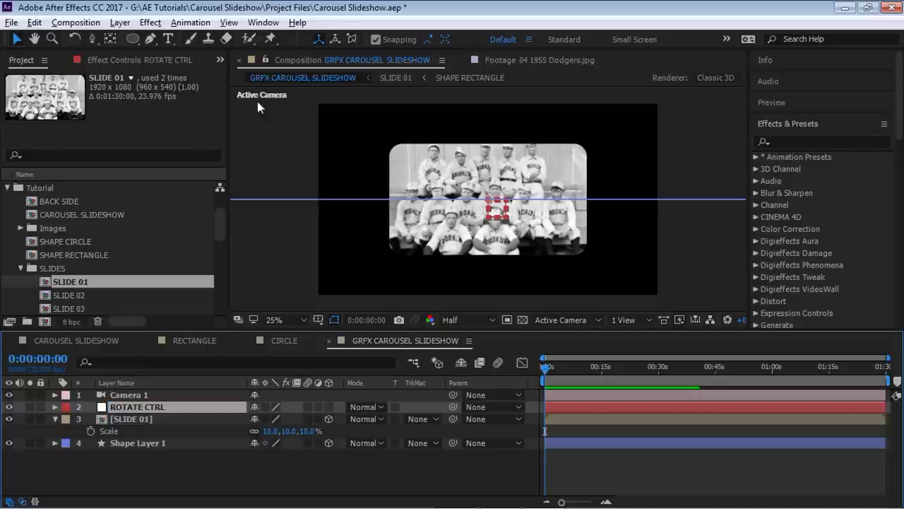
- Apply three Angle Control expression effects to the ROTATE CTRL null layer
left_click(150, 22)
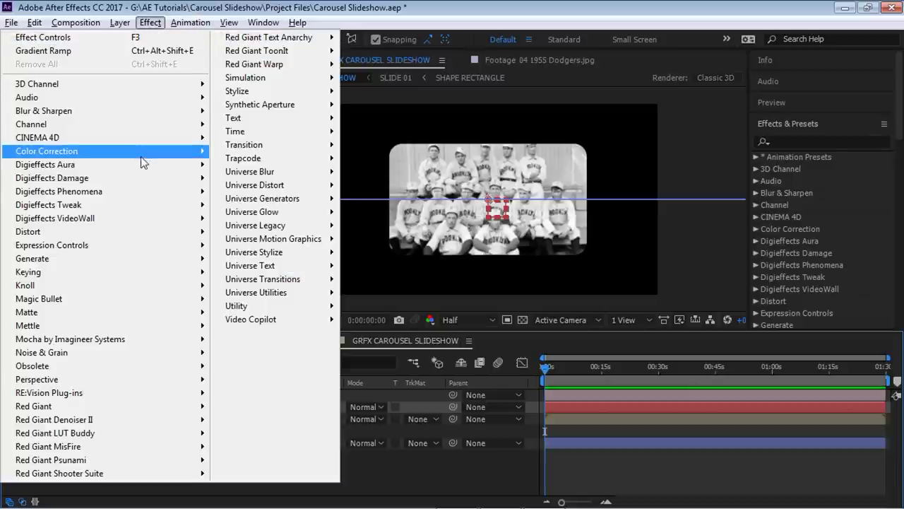
left_click(122, 246)
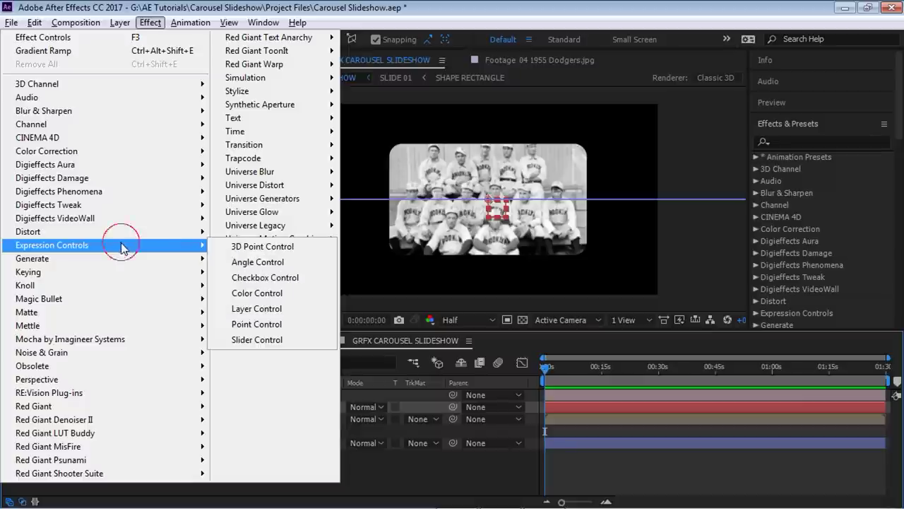
left_click(258, 262)
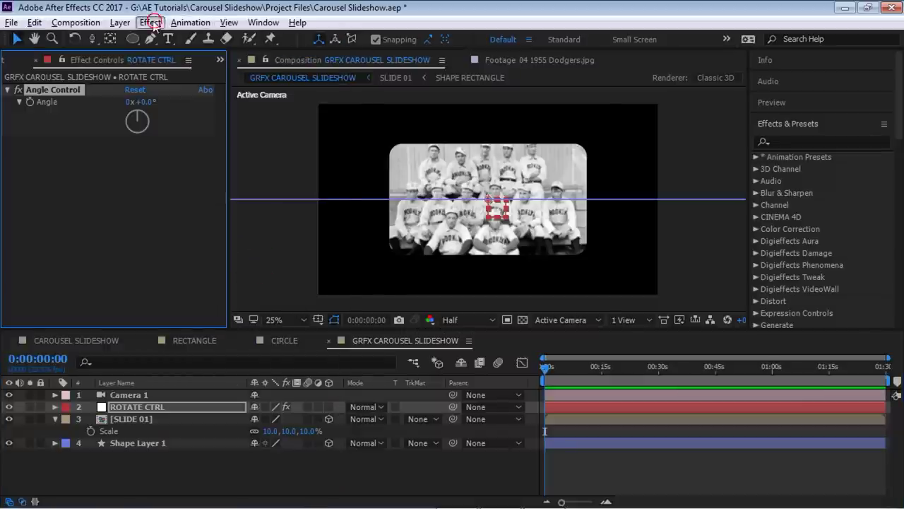
left_click(153, 24)
left_click(106, 52)
left_click(153, 24)
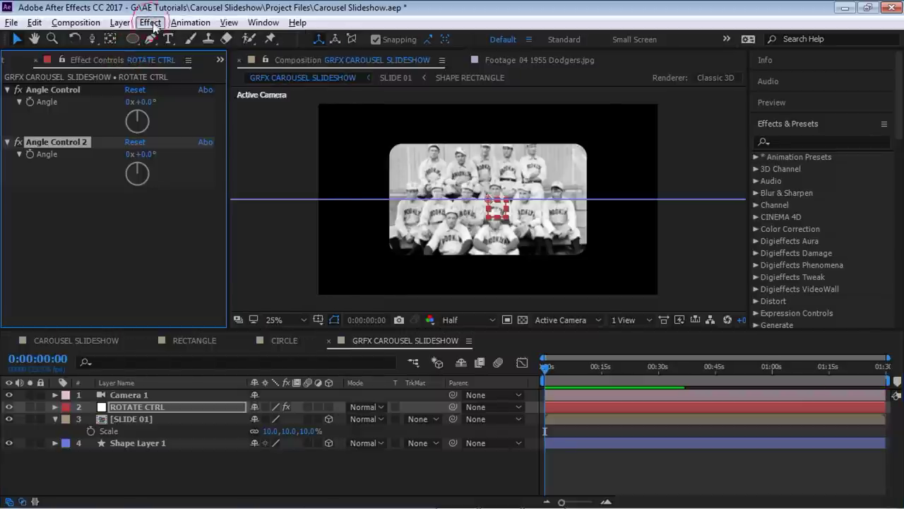
left_click(98, 48)
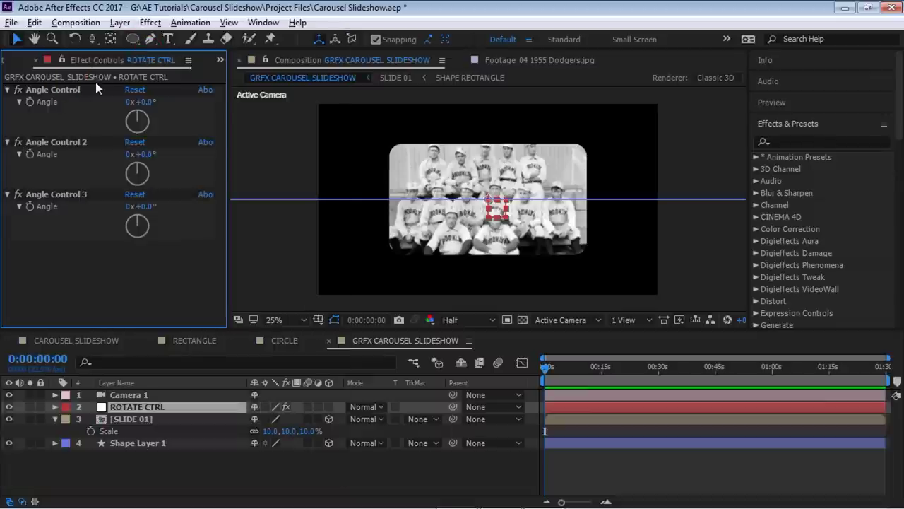
- Rename the three angle controls on ROTATE CTRL as X Rotation, Y Rotation and Z Rotation, in that order
left_click(99, 86)
key("Return")
type("X Rotat")
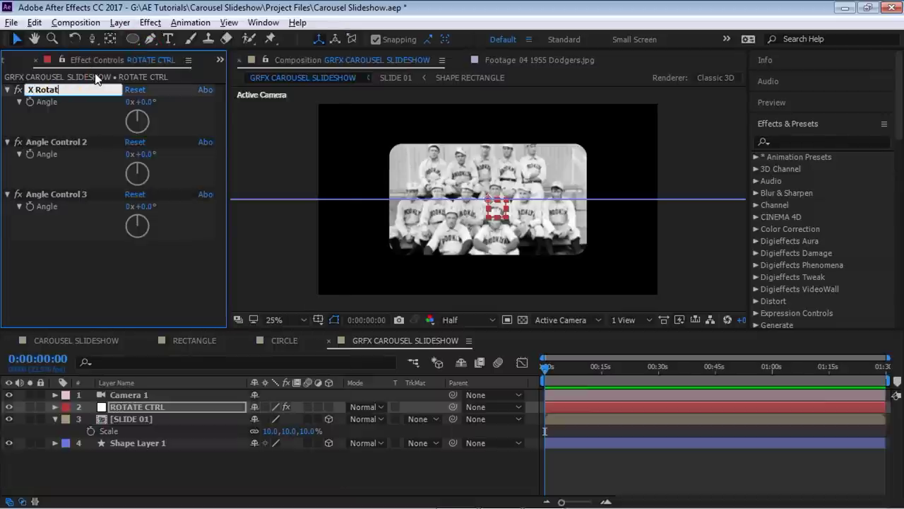
key("Return")
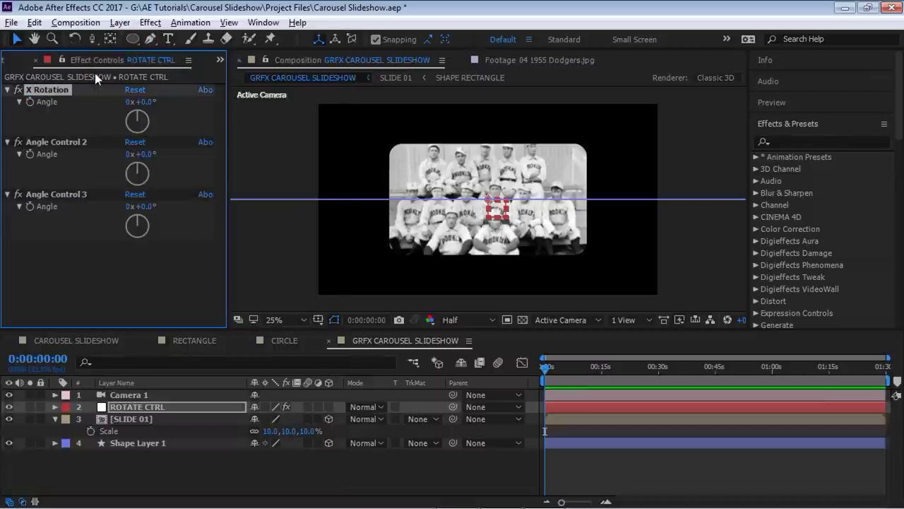
left_click(90, 140)
key("Return")
type("Y R")
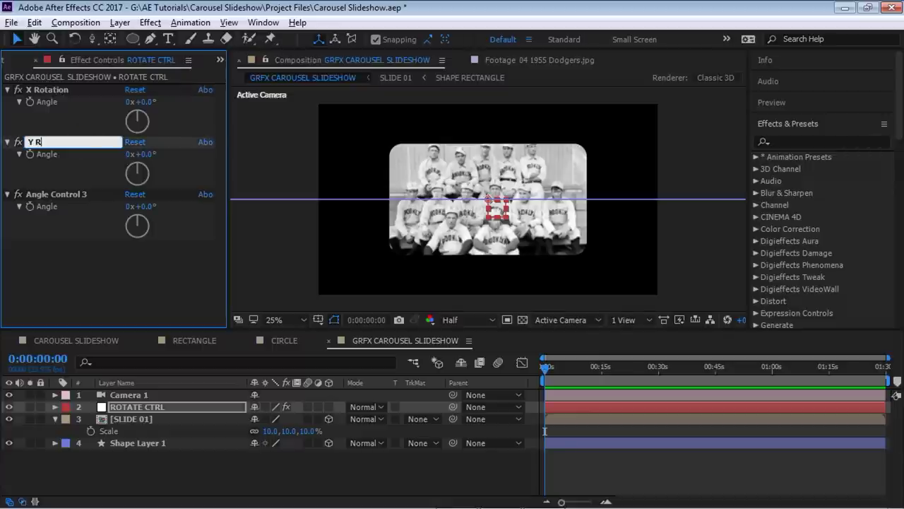
type("otation")
key("Return")
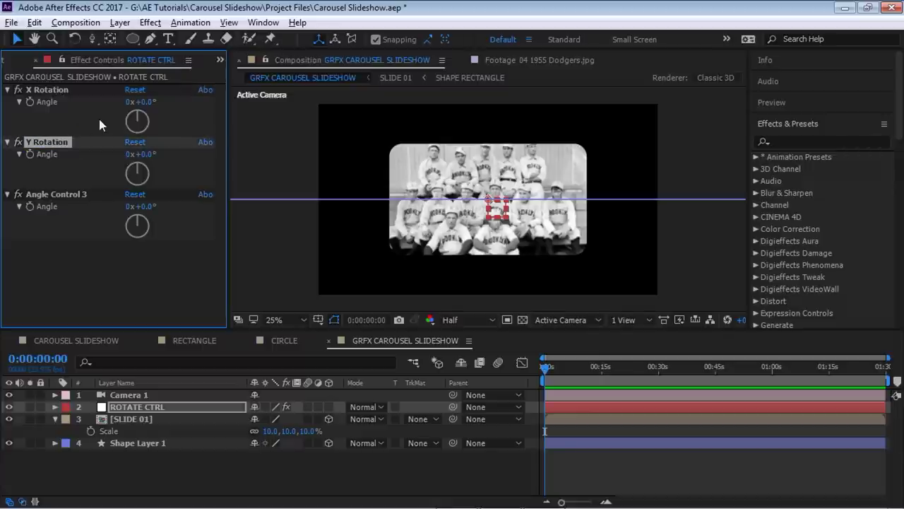
left_click(73, 195)
key("Return")
type("Z Rotation")
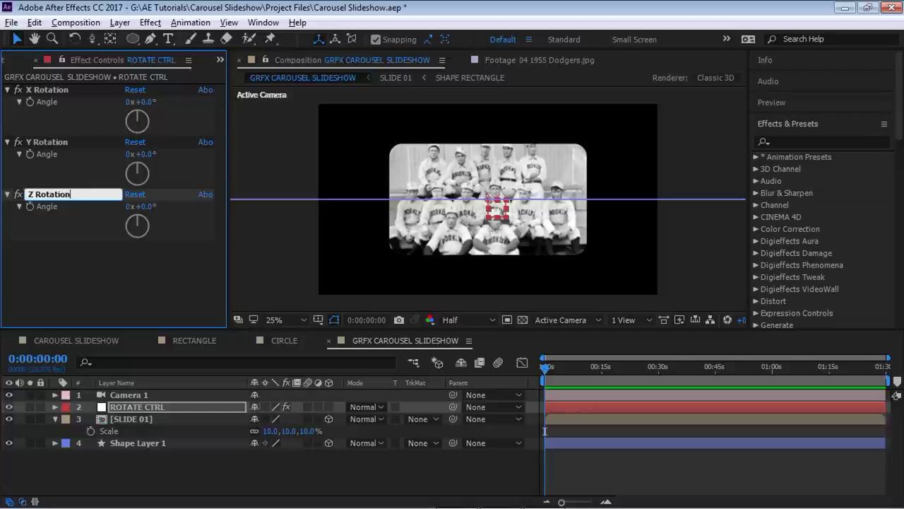
key("Return")
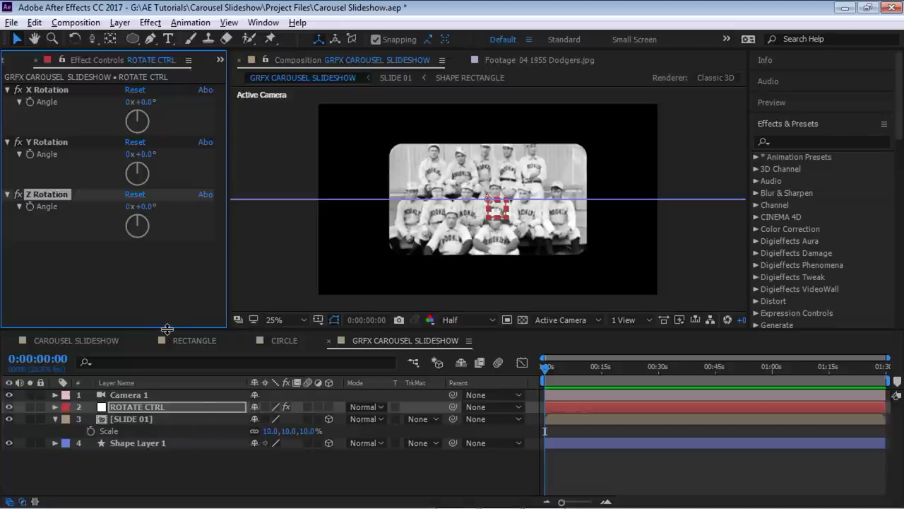
- Enlarge the timeline and reveal SLIDE 01's rotation properties together with the Angle values of ROTATE CTRL's three effects
left_click_drag(168, 328, 167, 271)
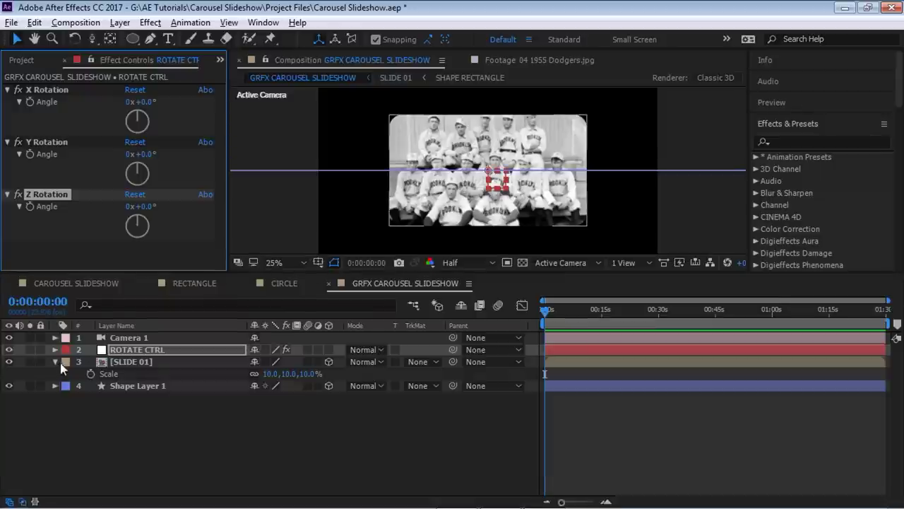
left_click(129, 362)
key("r")
left_click(132, 351)
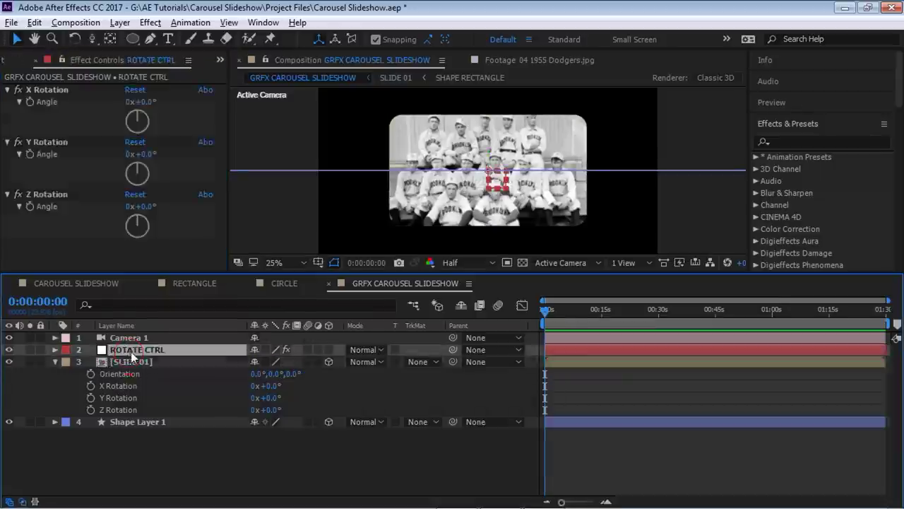
left_click(55, 349)
left_click(67, 362)
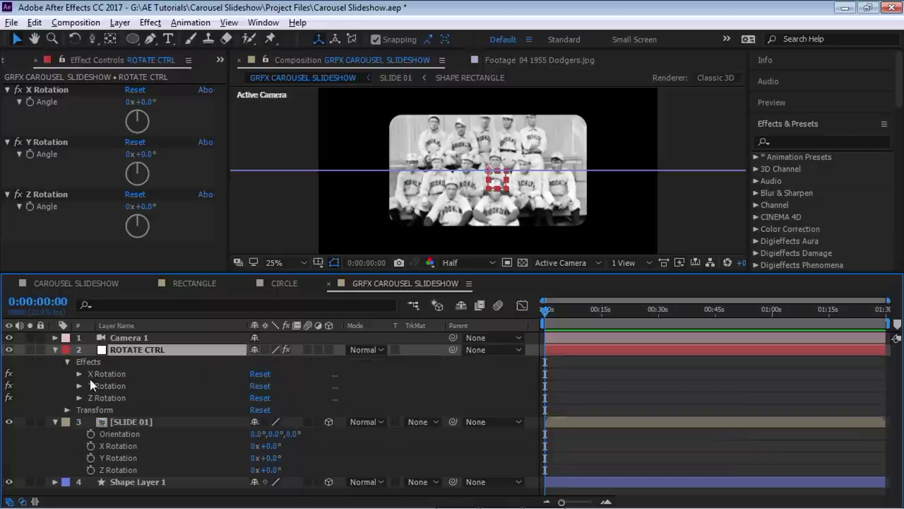
left_click(81, 374)
left_click(79, 410)
left_click_drag(183, 271, 183, 162)
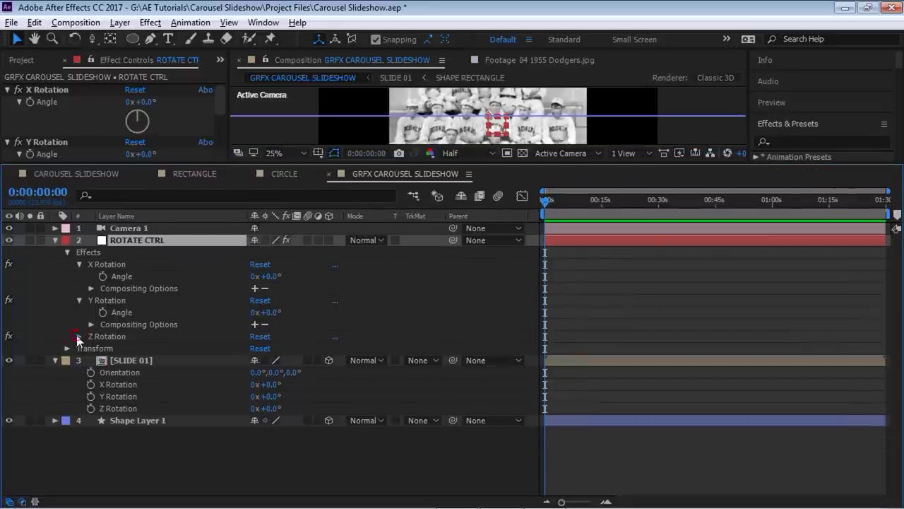
left_click(78, 336)
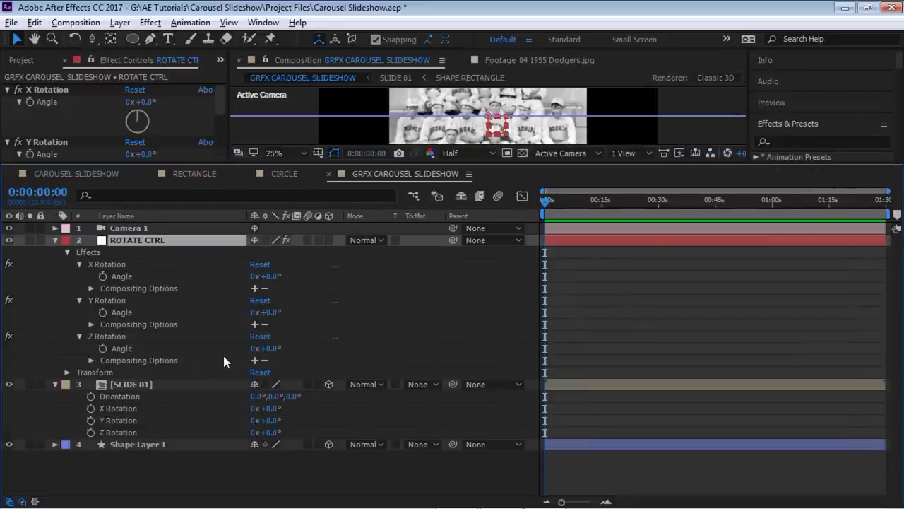
- Add an expression to SLIDE 01's X Rotation that links it to the Angle of ROTATE CTRL's X Rotation effect
left_click(128, 409)
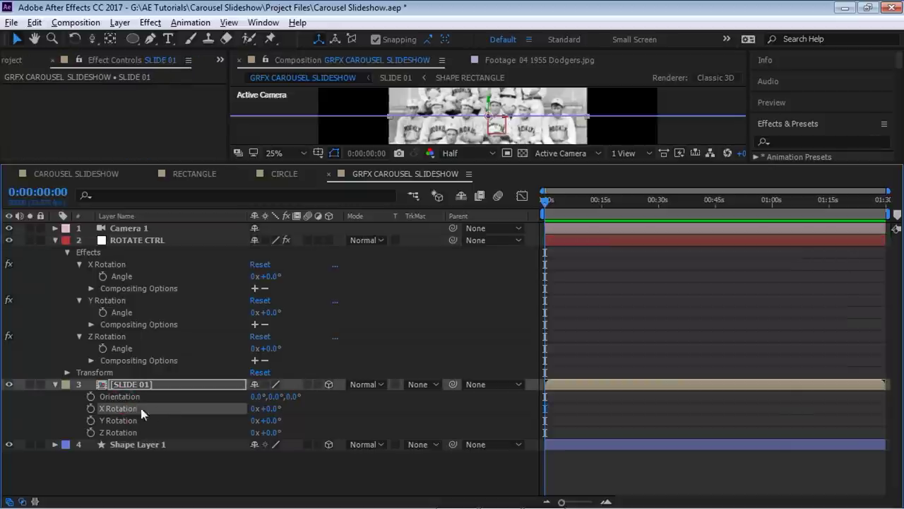
left_click(89, 408, "alt")
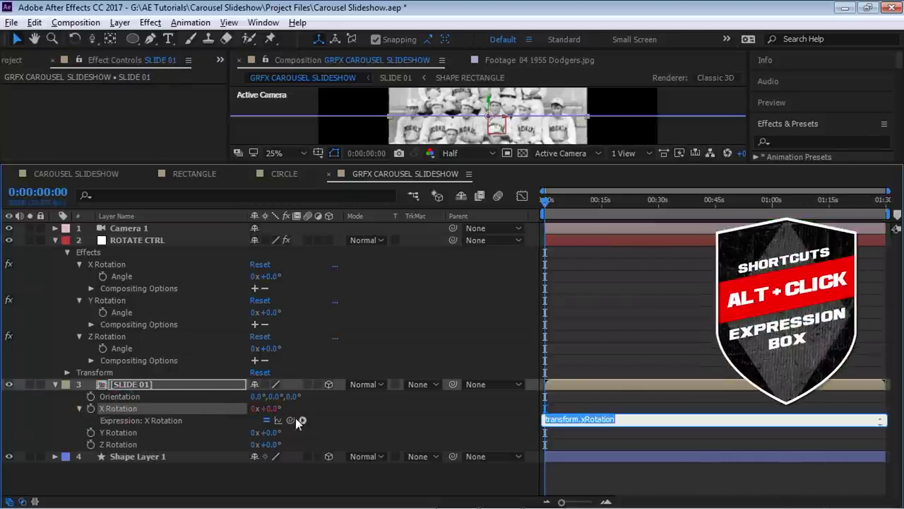
left_click_drag(291, 419, 124, 275)
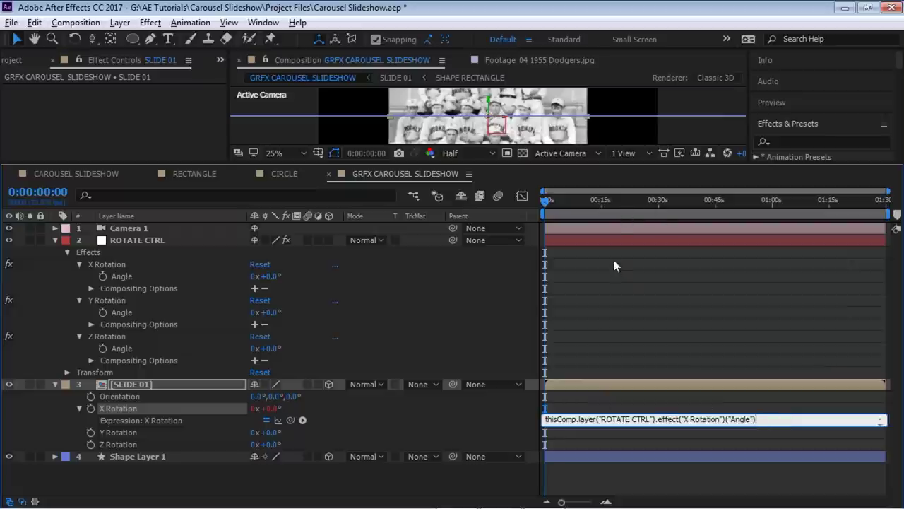
left_click(582, 200)
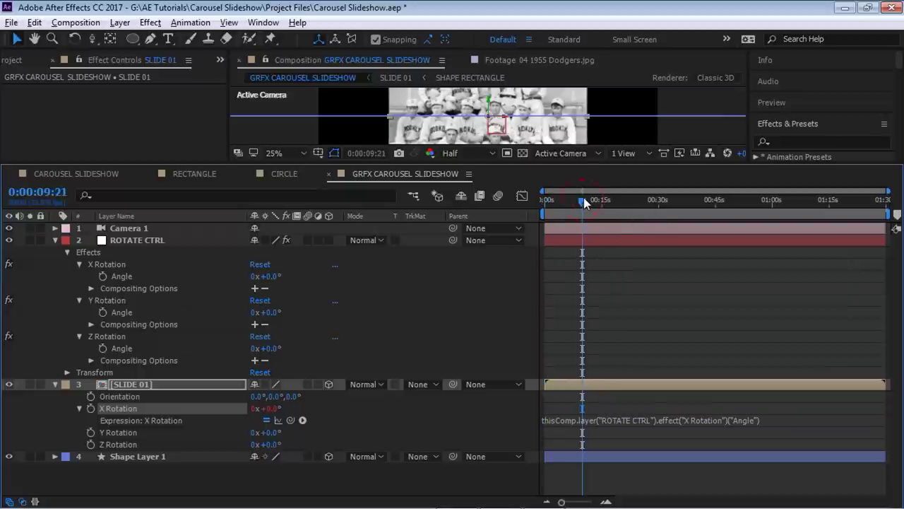
- Add an expression to SLIDE 01's Y Rotation that links it to the Angle of ROTATE CTRL's Y Rotation effect
left_click(117, 434)
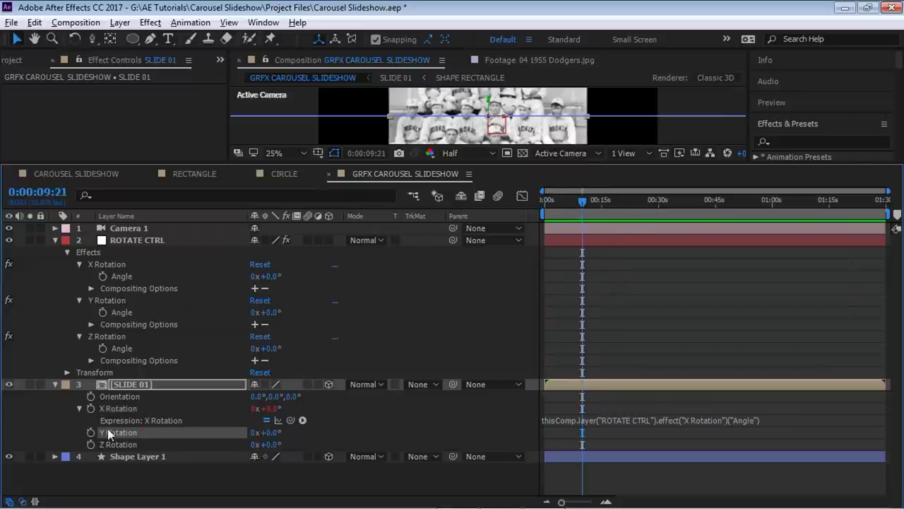
left_click(90, 432, "alt")
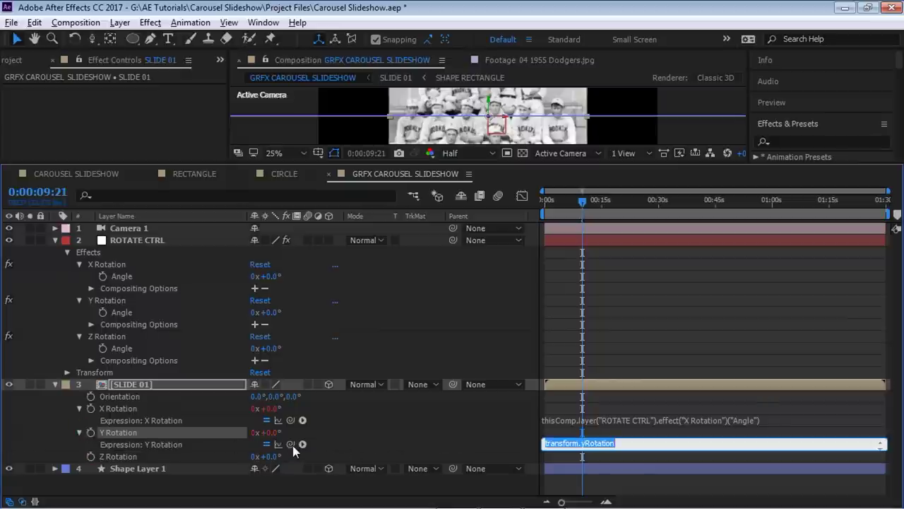
mouse_move(291, 444)
left_mouse_down()
mouse_move(163, 349)
mouse_move(113, 362)
mouse_move(121, 315)
mouse_move(99, 243)
mouse_move(123, 312)
left_mouse_up()
left_click(635, 199)
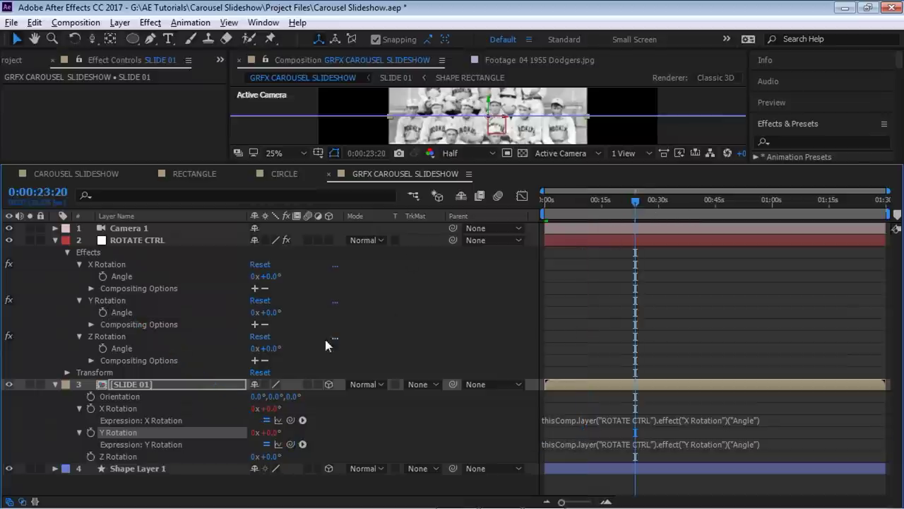
- Add an expression to SLIDE 01's Z Rotation that links it to the Angle of ROTATE CTRL's Z Rotation effect
left_click(102, 457)
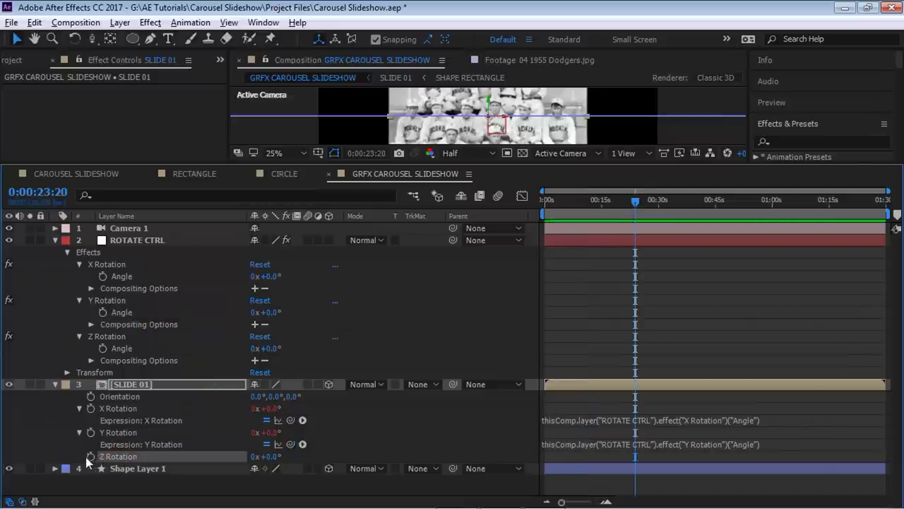
left_click(90, 456, "alt")
left_click_drag(290, 468, 122, 346)
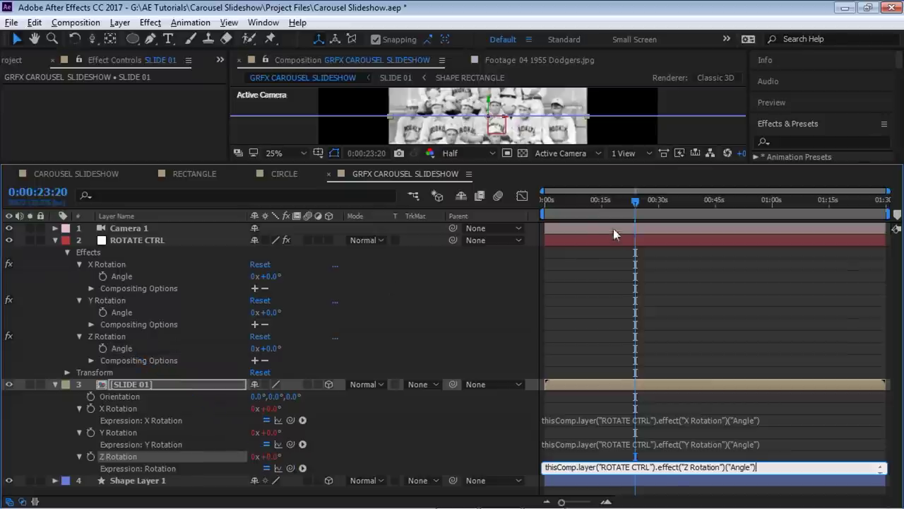
left_click(598, 201)
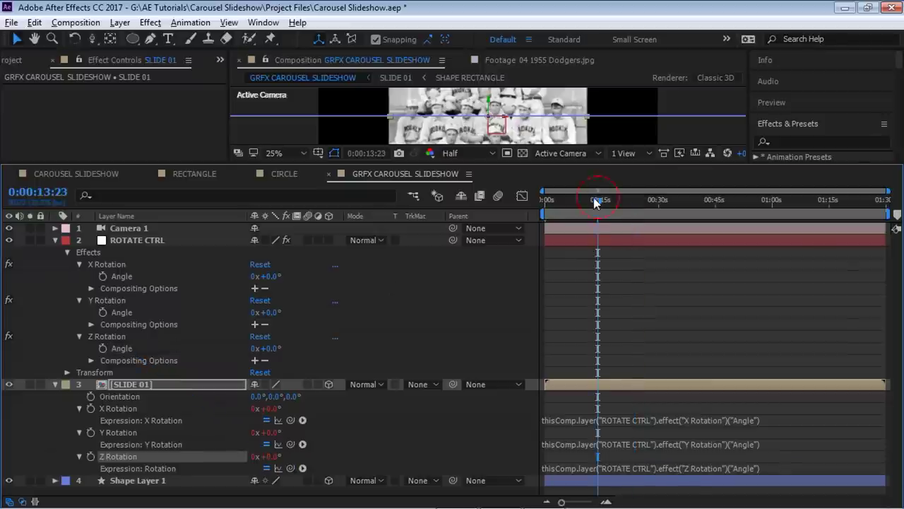
- Collapse the SLIDE 01 and ROTATE CTRL layers and shrink the timeline to give the composition view more height
left_click(55, 384)
left_click(55, 241)
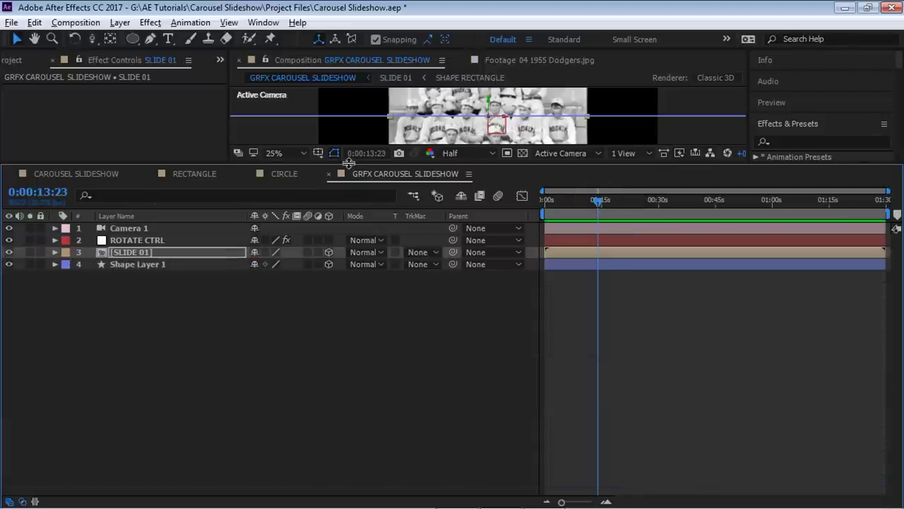
left_click_drag(349, 162, 367, 336)
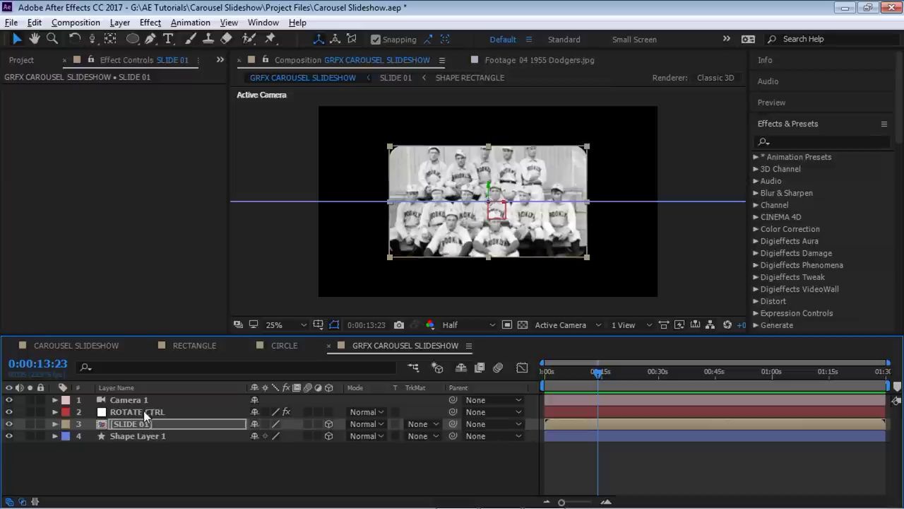
- Test ROTATE CTRL's X, Y and Z Rotation angles on the slide one at a time, undoing each change
key("Return")
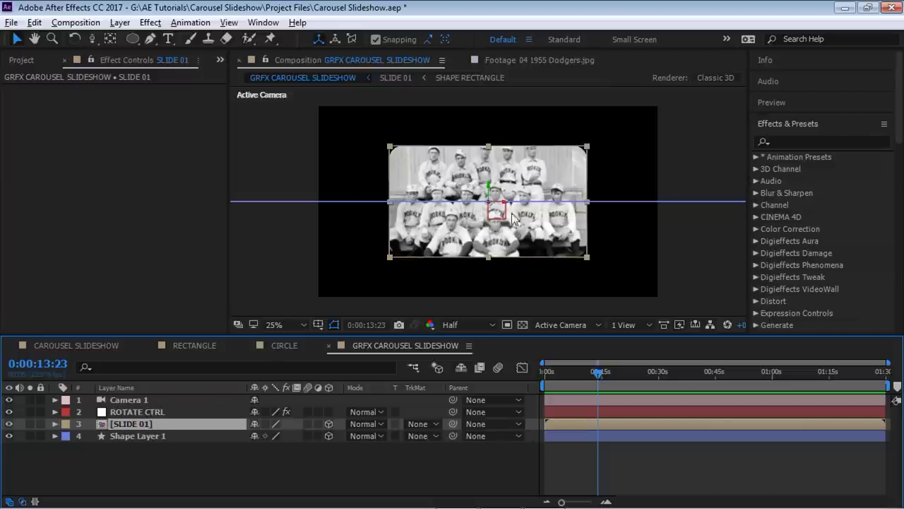
left_click(169, 412)
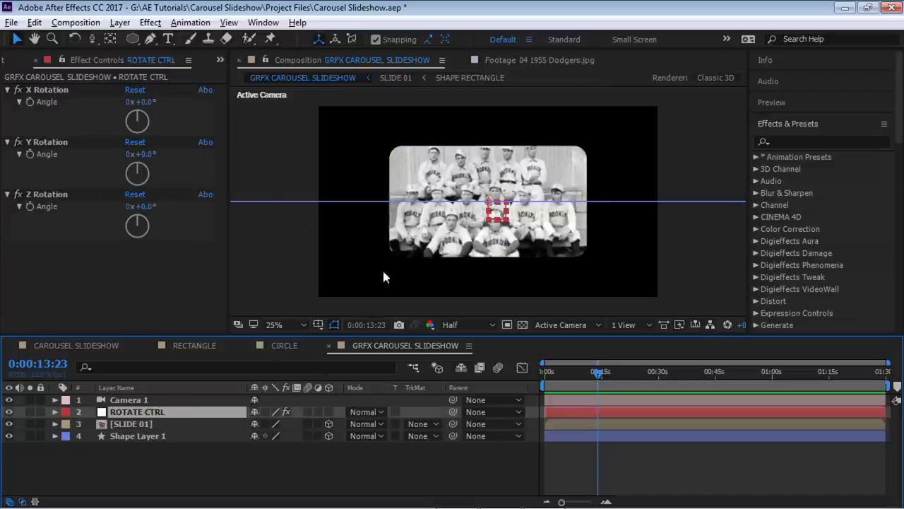
left_click_drag(141, 102, 158, 101)
key("ctrl+z")
left_click_drag(141, 154, 162, 150)
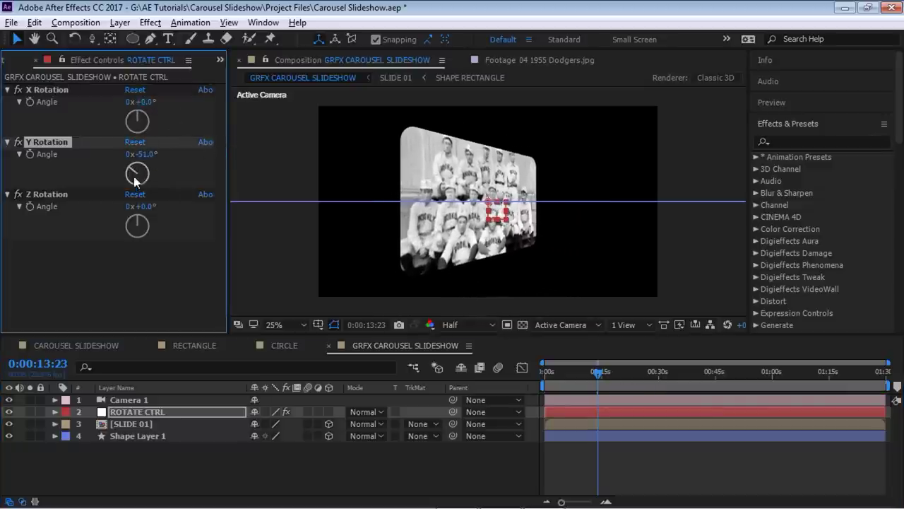
key("ctrl+z")
mouse_move(151, 201)
left_mouse_down()
mouse_move(177, 199)
mouse_move(157, 197)
left_mouse_up()
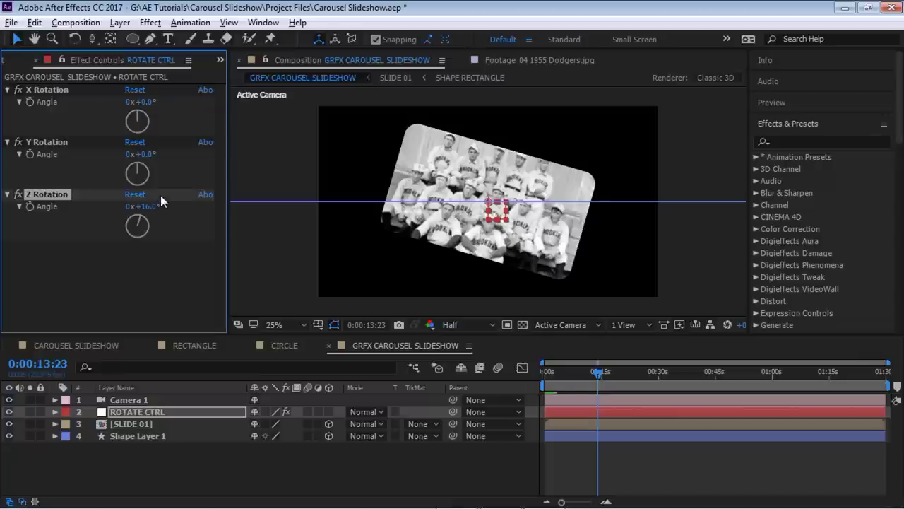
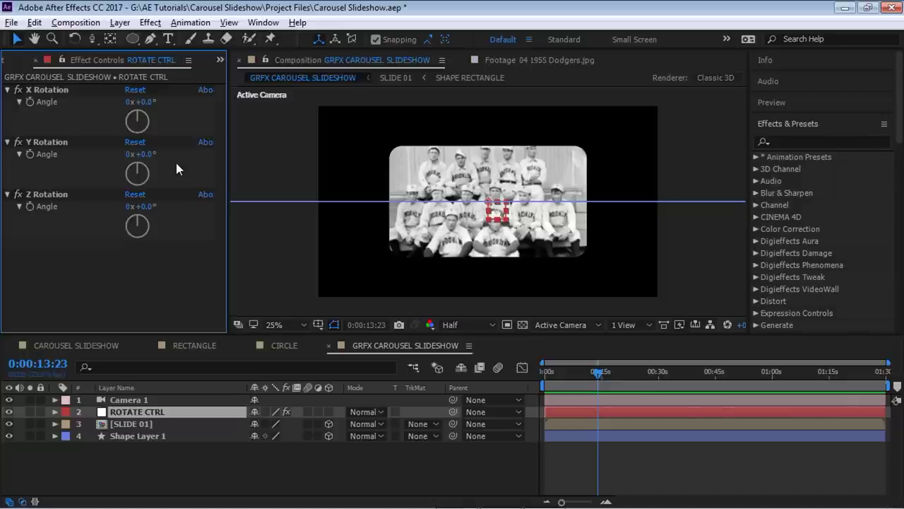
- Show the project items and collapse the SLIDES and Tutorial folders
left_click(221, 61)
left_click(244, 78)
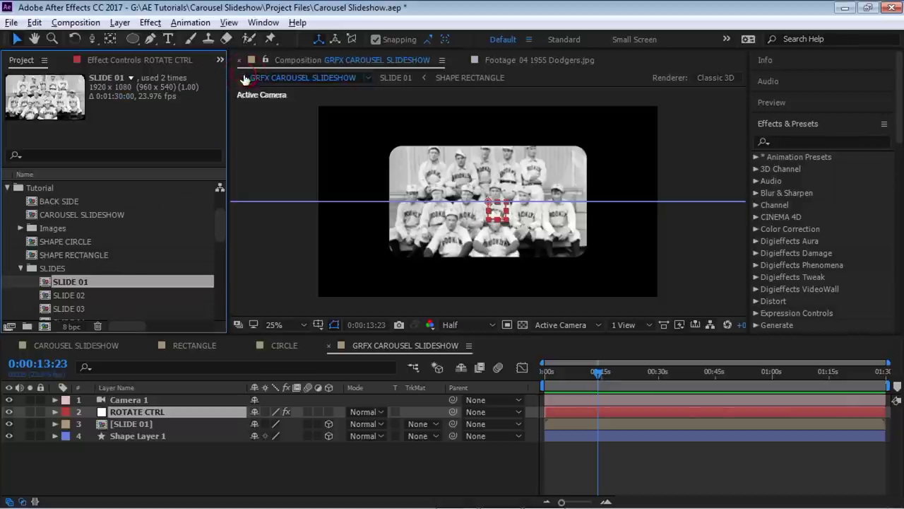
left_click(20, 268)
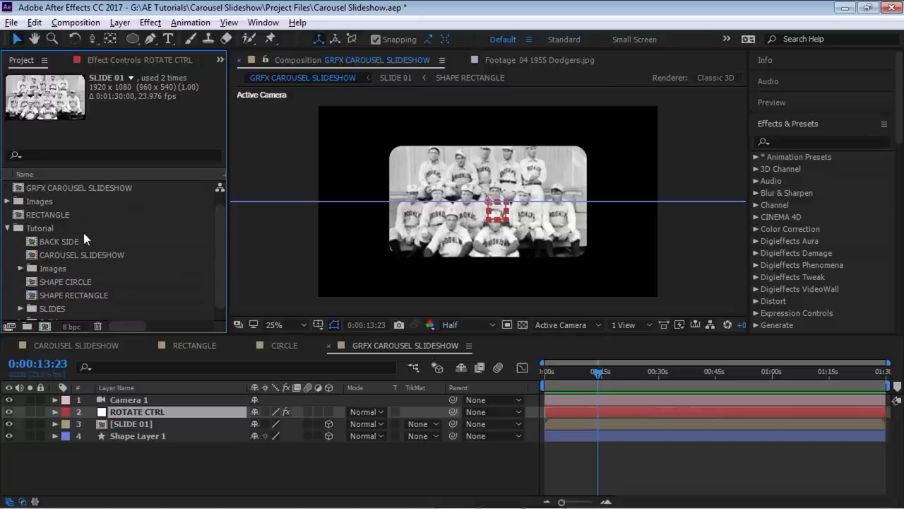
left_click(8, 229)
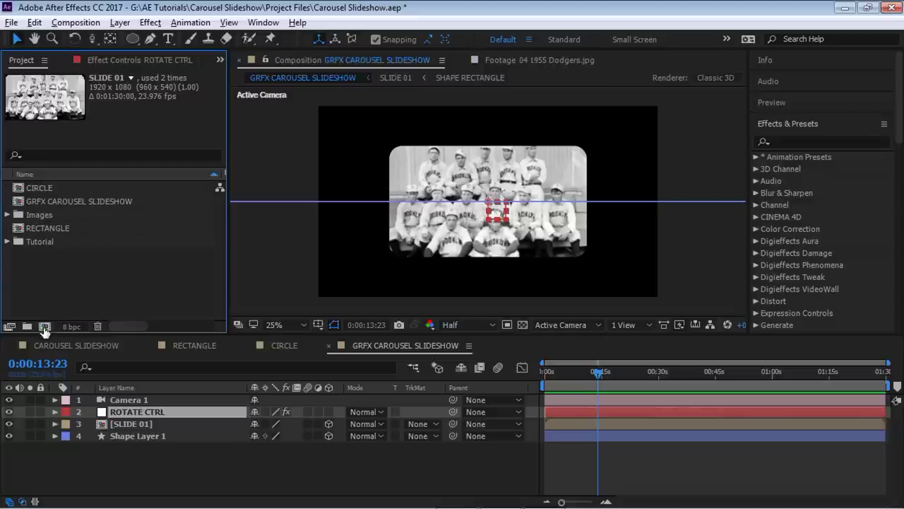
- Create a 1920 × 1080, 0:01:30:00 composition named SLIDE BACK SIDE and add the RECTANGLE composition to it
left_click(45, 327)
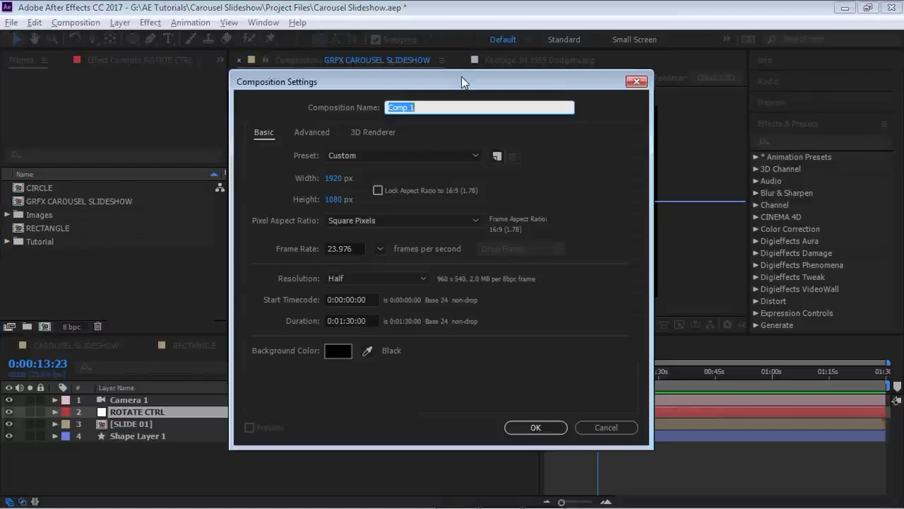
type("BACK")
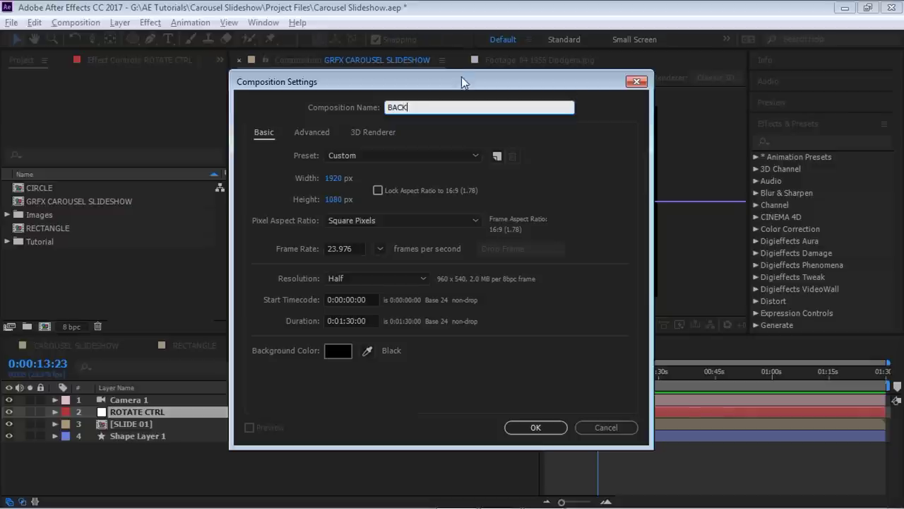
type(" SLIDE")
left_click_drag(436, 108, 402, 63)
type("SLIDE BACK SIDE")
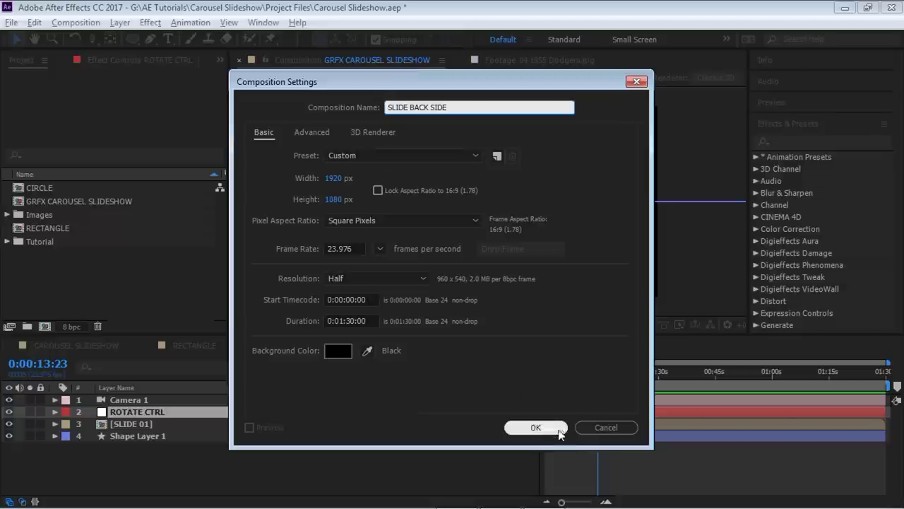
left_click(526, 428)
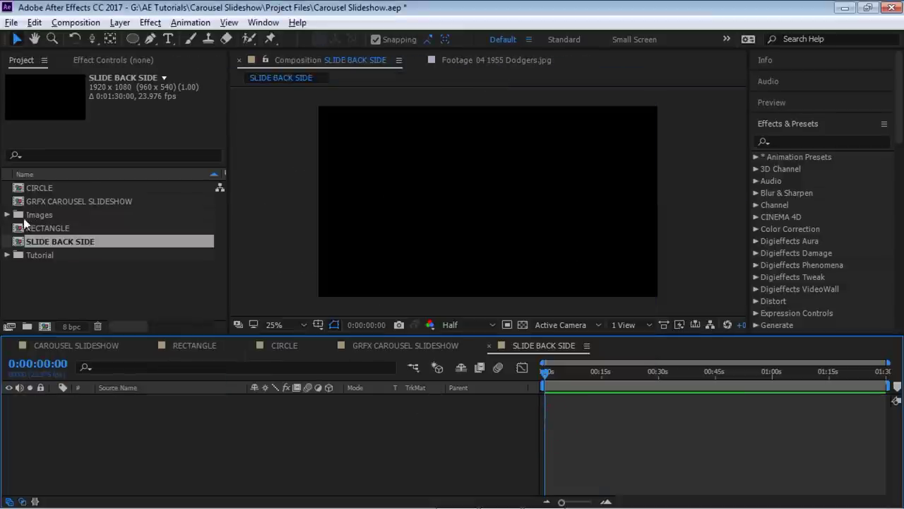
left_click_drag(47, 224, 211, 406)
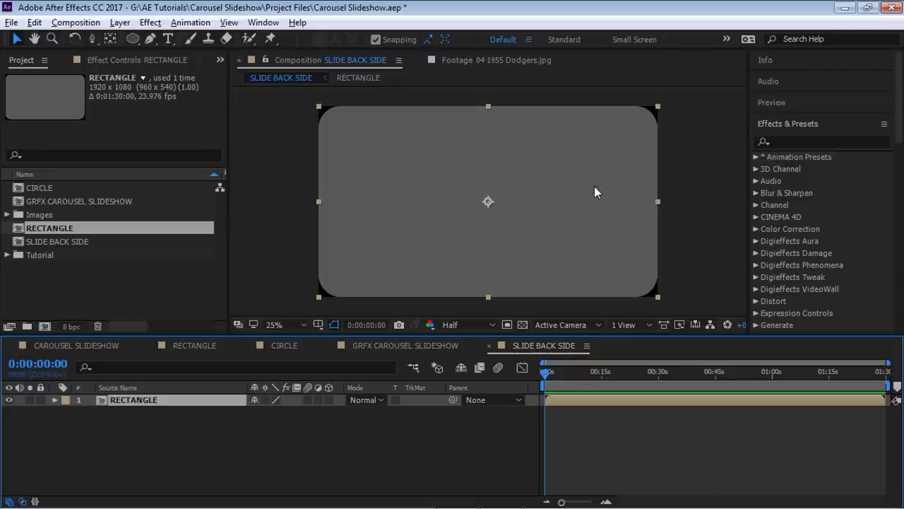
- Add SLIDE BACK SIDE to GRFX CAROUSEL SLIDESHOW directly below SLIDE 01 and make it a 3D layer
left_click(489, 346)
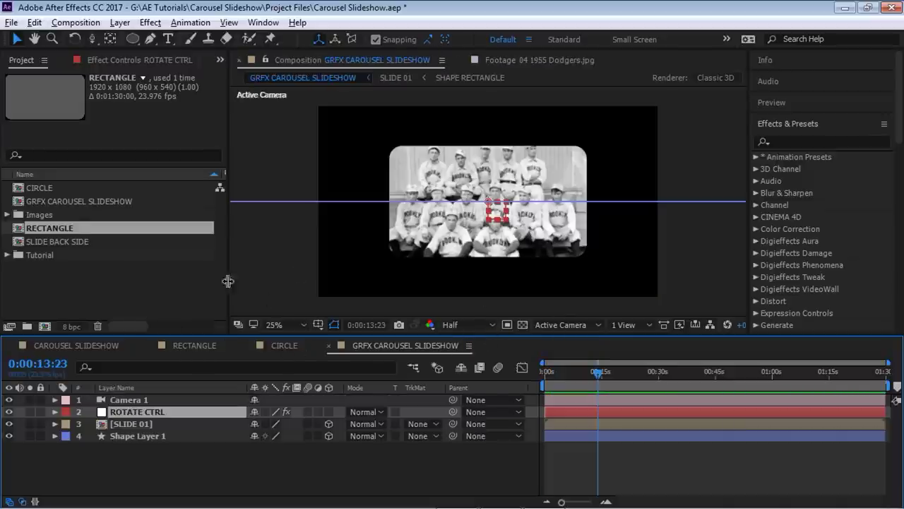
left_click(65, 241)
left_click_drag(71, 246, 163, 429)
left_click(329, 435)
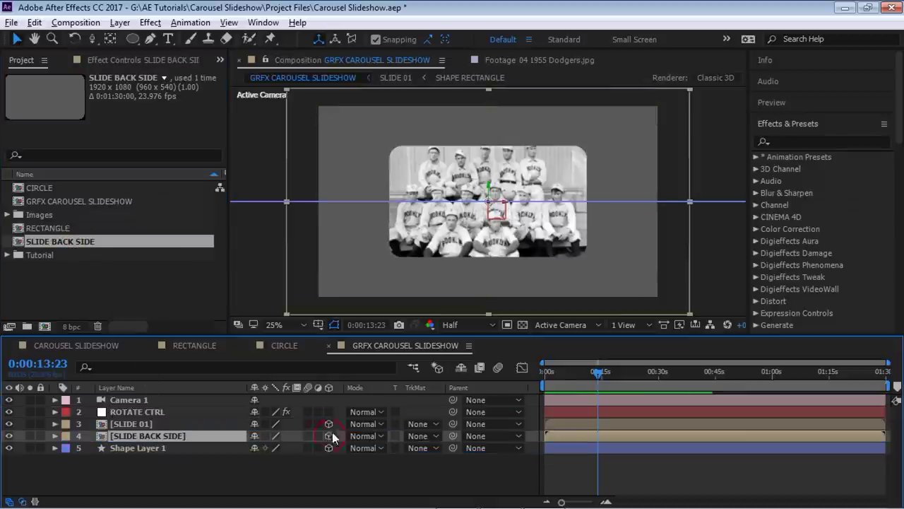
- In the Top view, set SLIDE BACK SIDE's Z position to -1000 to match SLIDE 01
left_click(134, 424)
key("p")
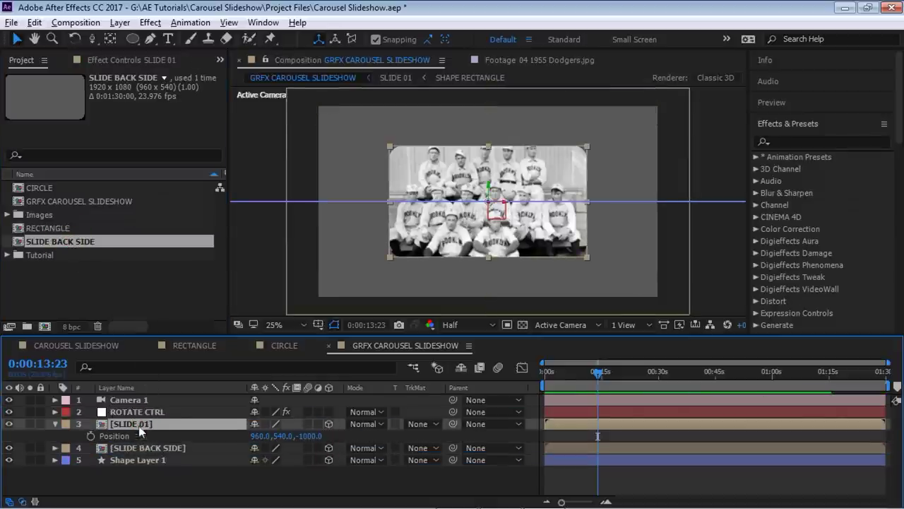
left_click(574, 327)
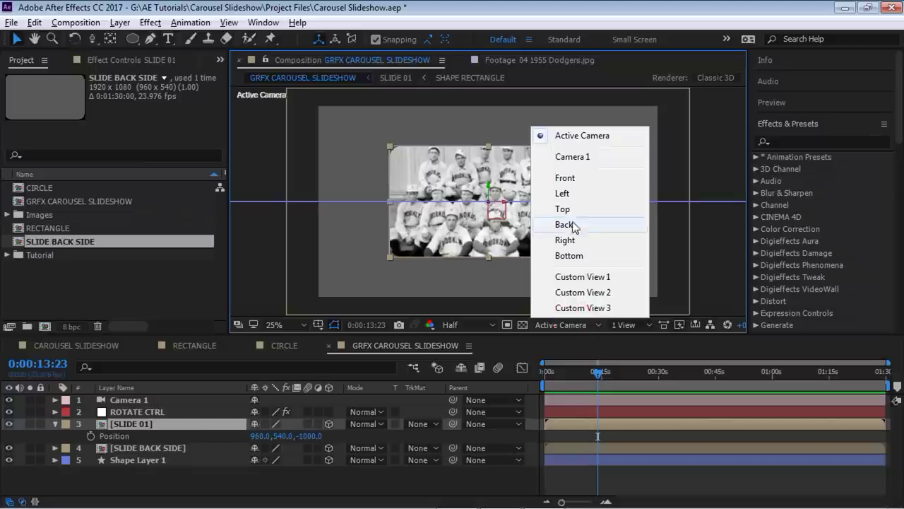
left_click(570, 207)
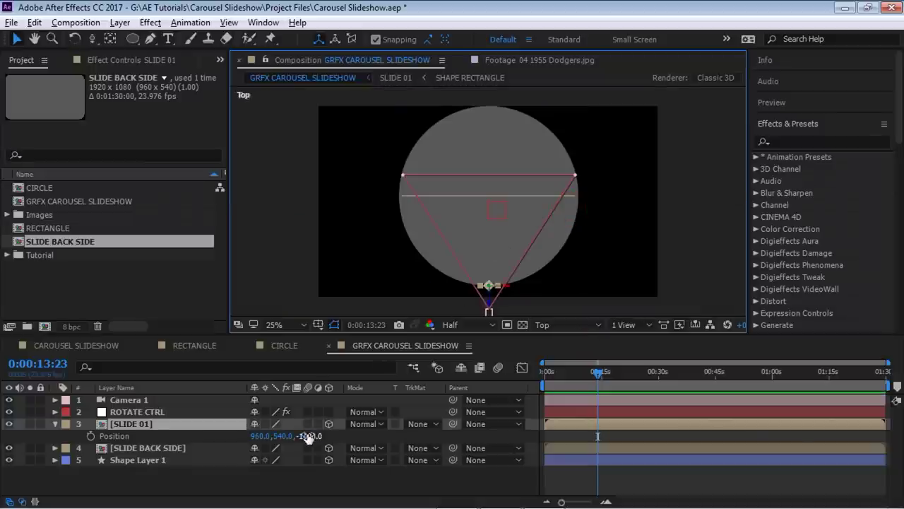
left_click(170, 449)
key("p")
left_click(311, 460)
type("-1000")
key("Return")
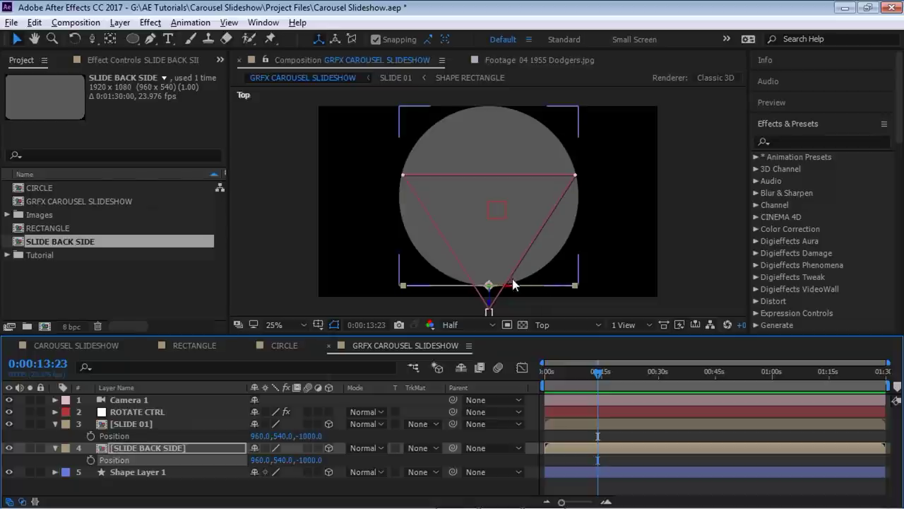
- Set SLIDE BACK SIDE's Z position to -999 so it sits just behind SLIDE 01
left_click(138, 424)
left_click(149, 448)
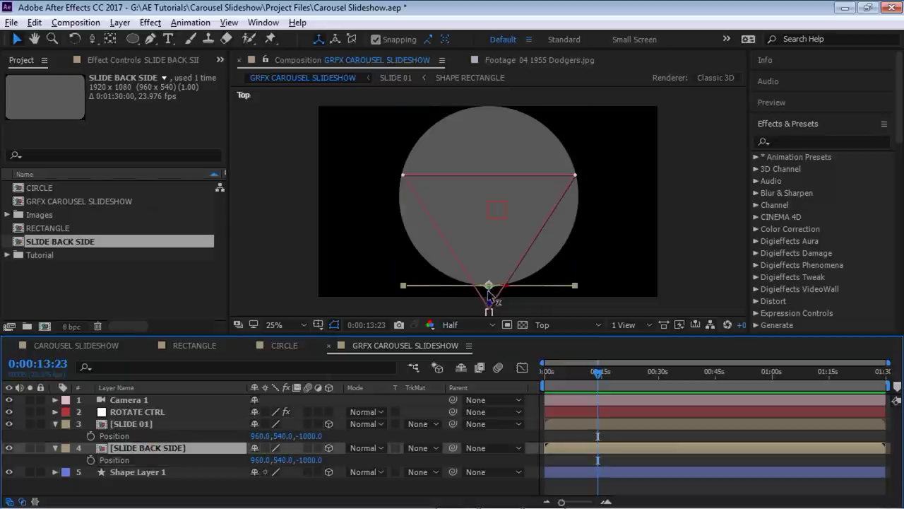
left_click(309, 460)
type("-999")
key("Return")
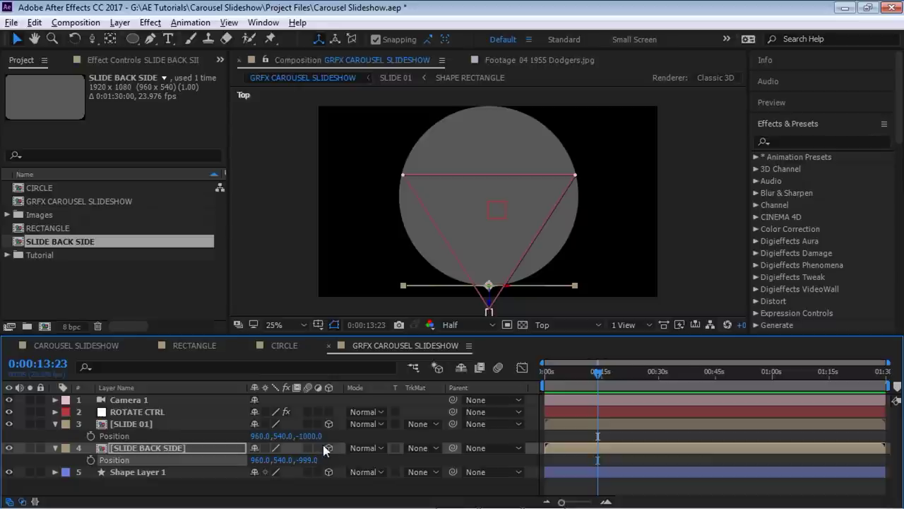
- Set SLIDE BACK SIDE's scale to 10% to match SLIDE 01, and collapse the SLIDE 01 layer
left_click(139, 445)
left_click(133, 423)
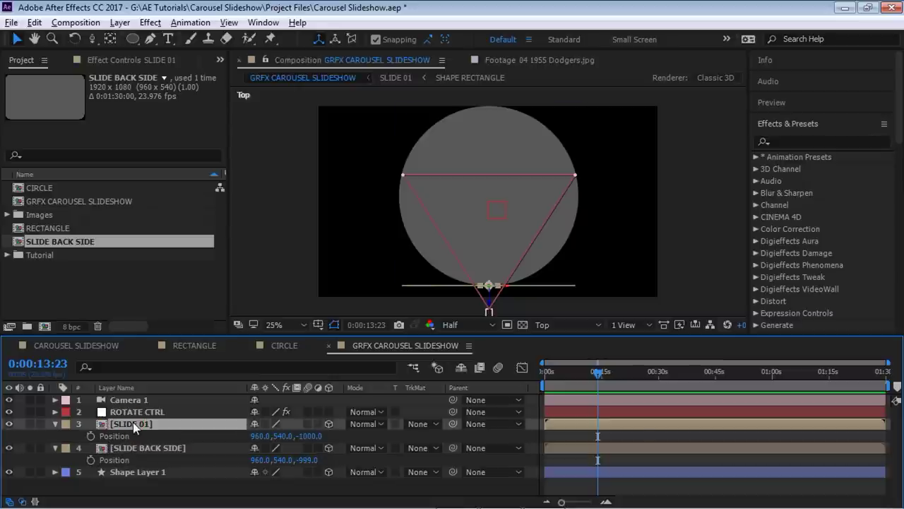
key("s")
left_click(138, 446)
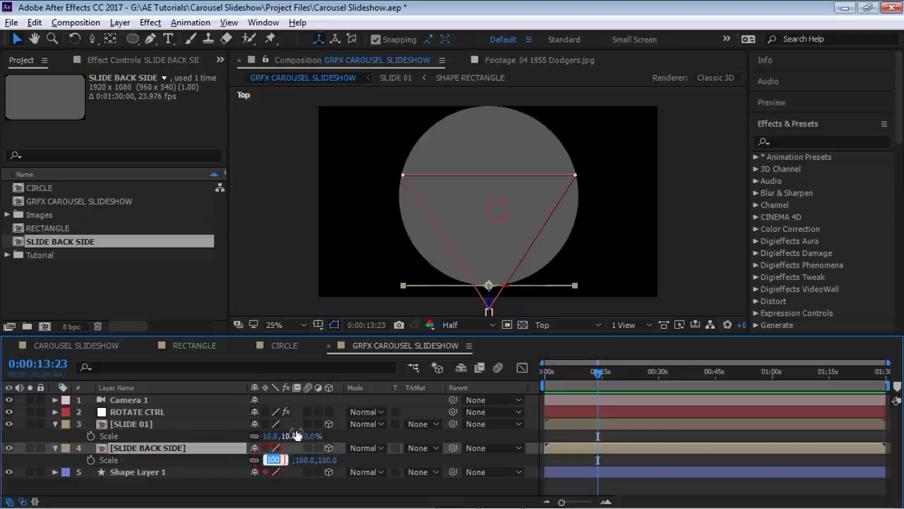
key("s")
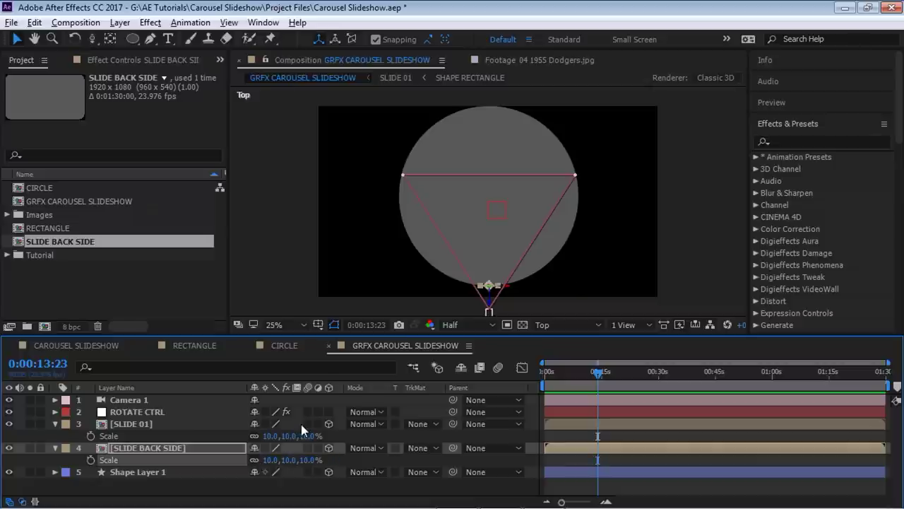
left_click(55, 423)
- Return to the Active Camera view and parent SLIDE BACK SIDE to SLIDE 01
left_click(593, 325)
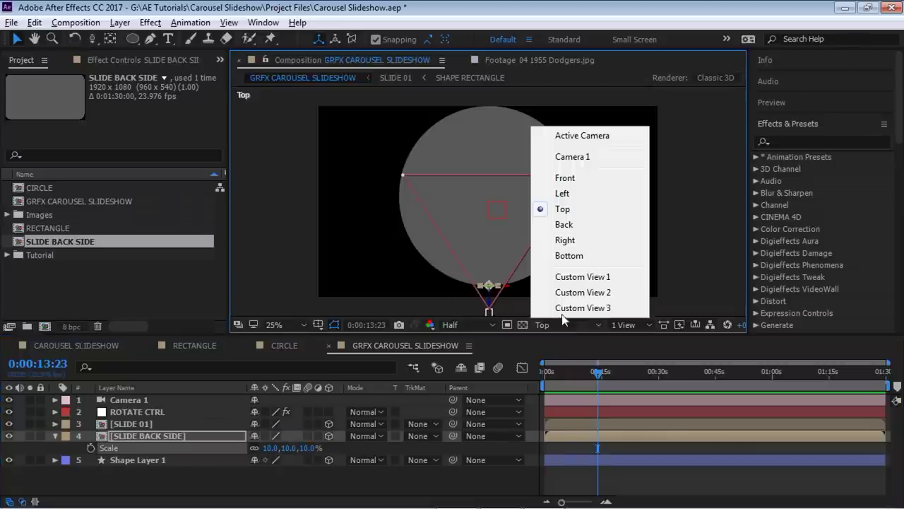
left_click(582, 136)
left_click(212, 434)
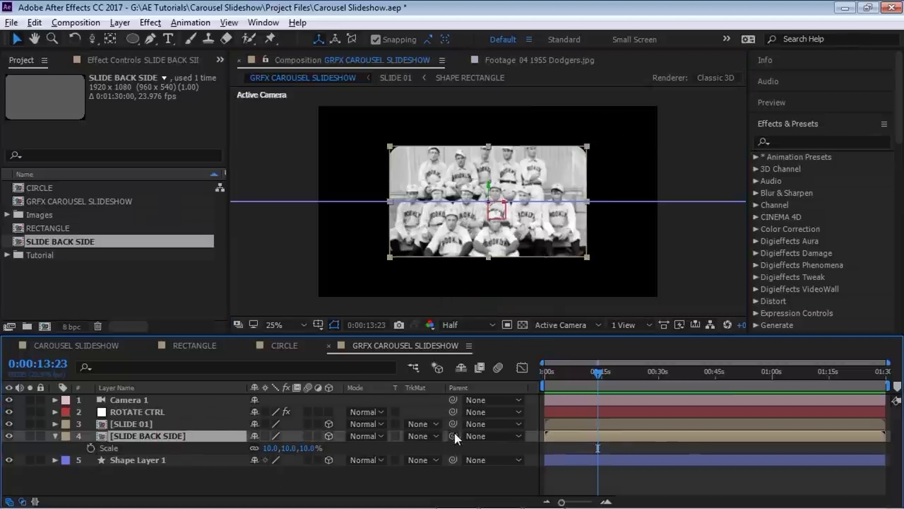
left_click_drag(453, 436, 136, 423)
- Test ROTATE CTRL's X and Y Rotation angles on SLIDE 01 with its parented back side, undoing each change
left_click(138, 411)
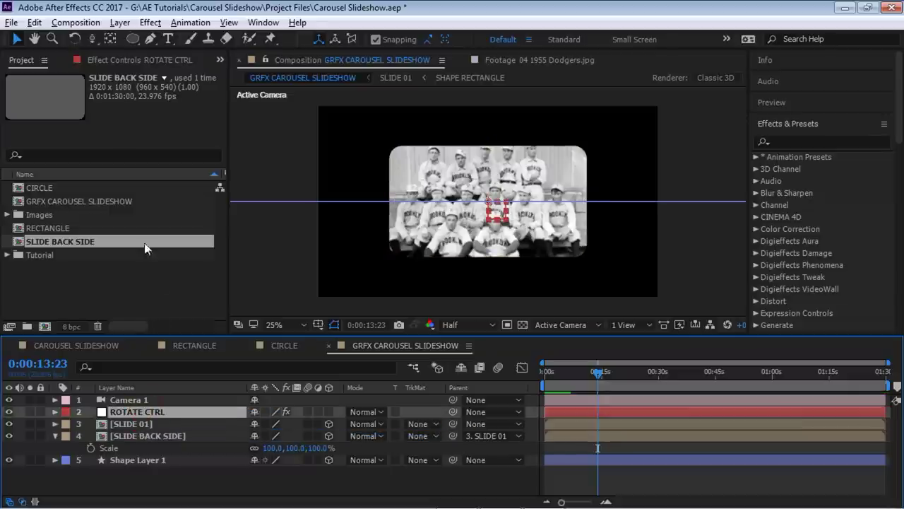
left_click(127, 60)
left_click_drag(145, 103, 234, 100)
key("ctrl+z")
left_click_drag(154, 154, 187, 155)
key("ctrl+z")
- Apply the Video Copilot VC Reflect effect to the SLIDE 01 layer
left_click(523, 248)
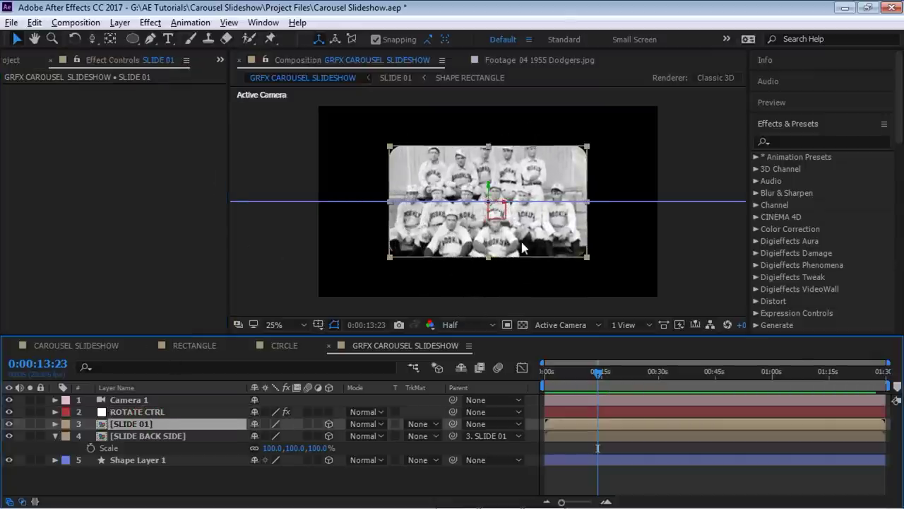
left_click(190, 22)
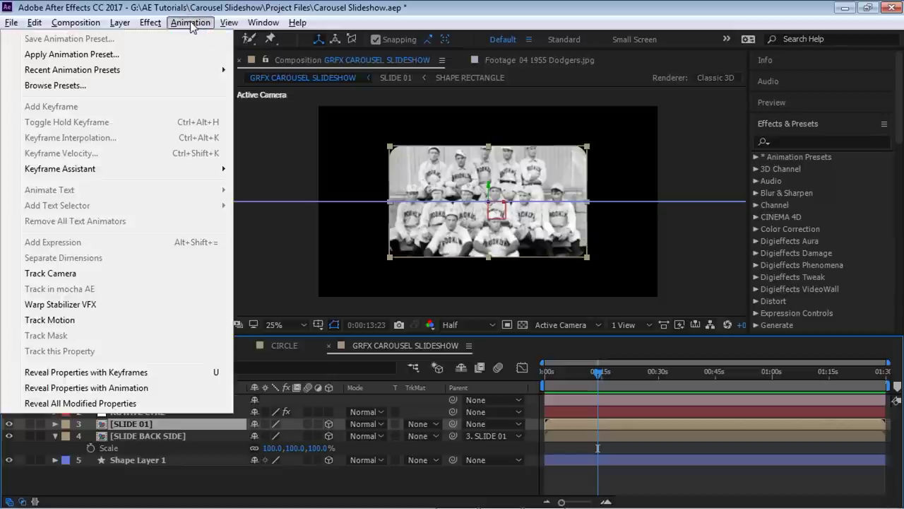
mouse_move(150, 22)
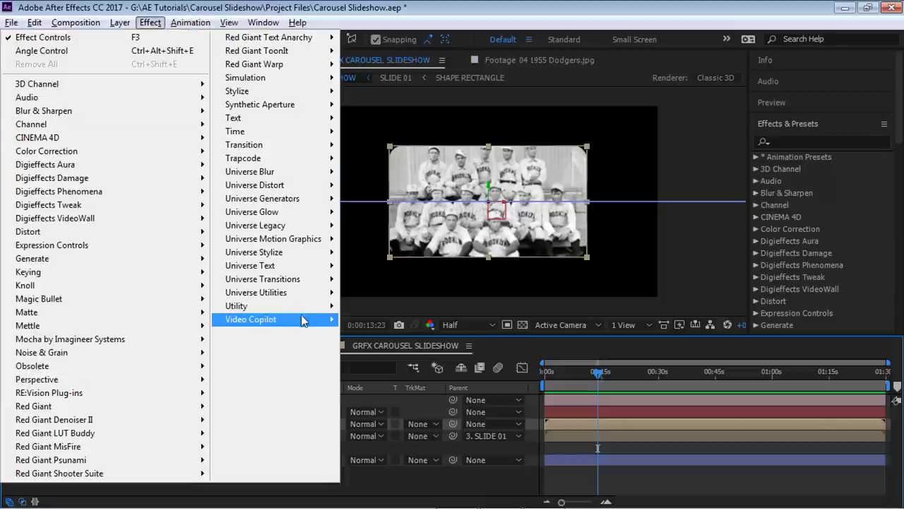
mouse_move(302, 323)
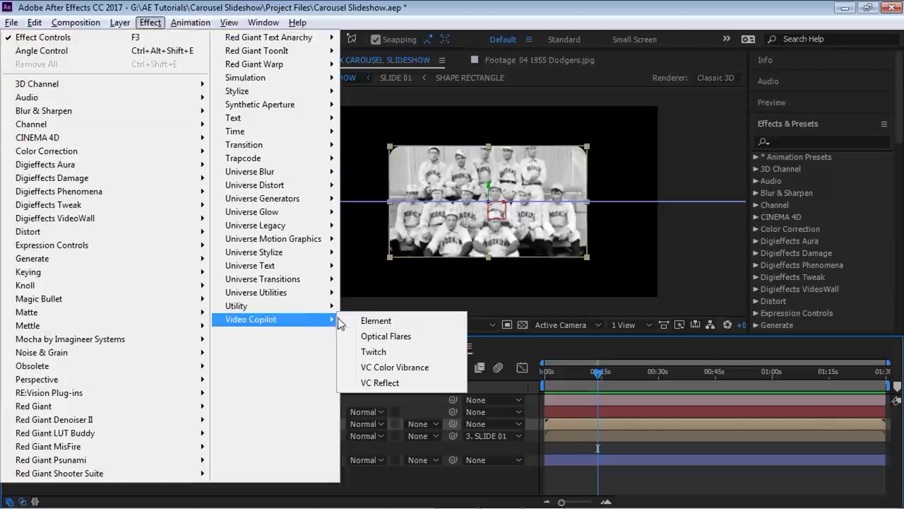
left_click(381, 383)
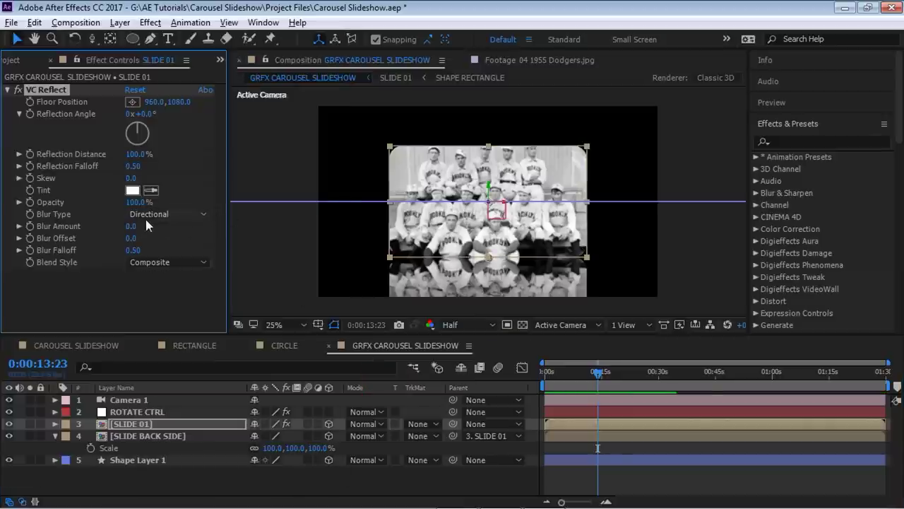
- Set SLIDE 01's VC Reflect Reflection Distance to 75% and Opacity to 75%
left_click(135, 154)
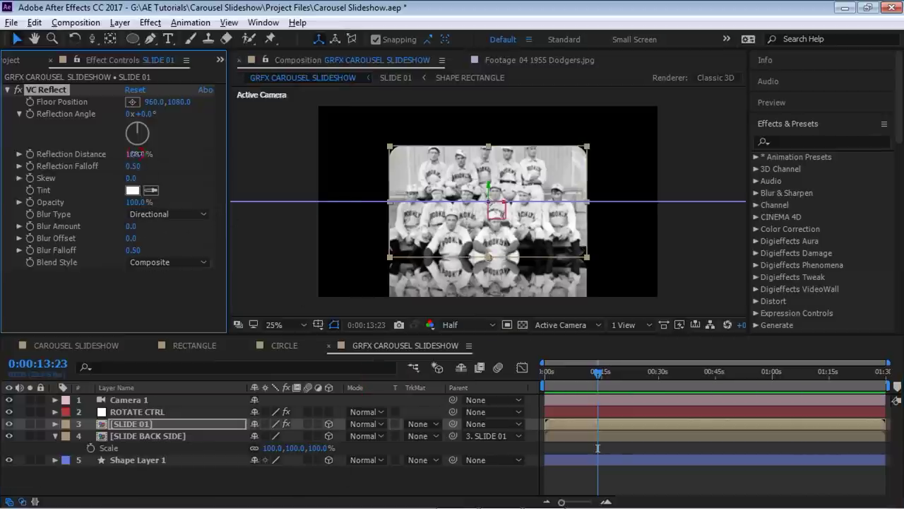
type("75")
key("Return")
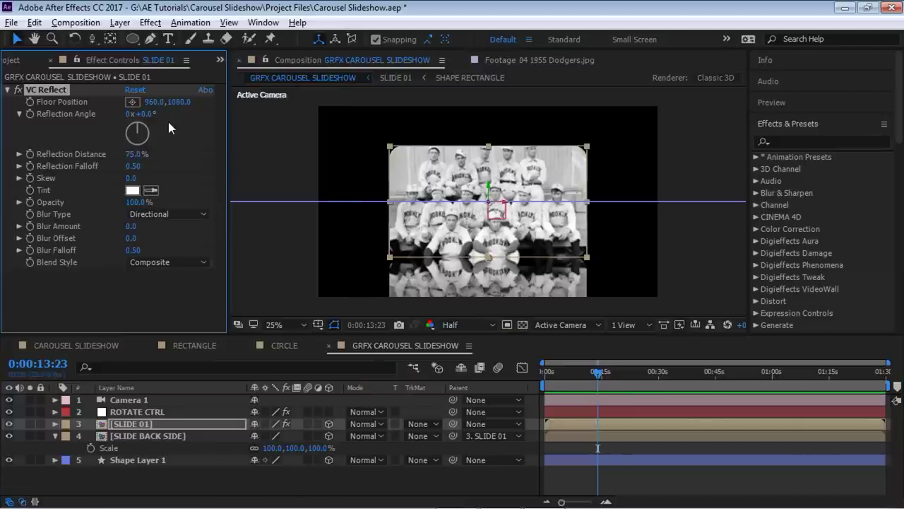
left_click(135, 202)
type("75")
key("Return")
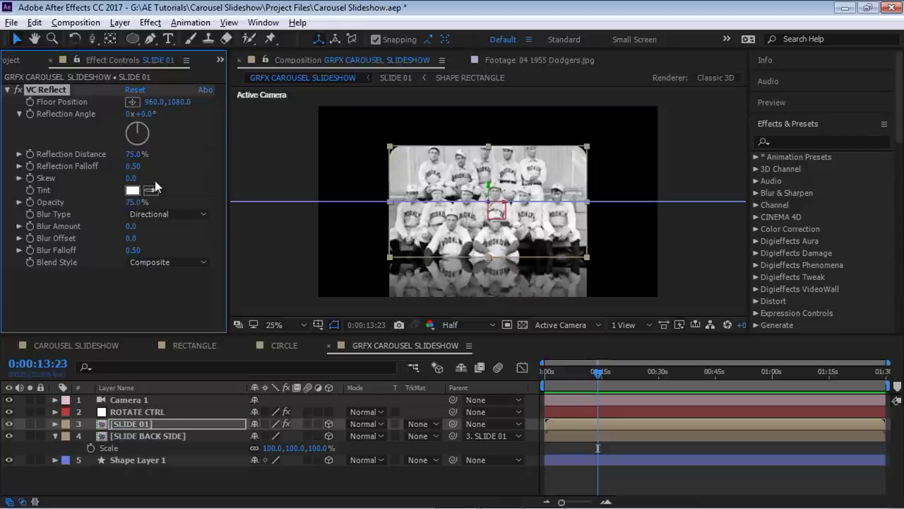
- Set SLIDE 01's VC Reflect Blur Type to Falloff and its Blur Amount to 1
left_click(156, 214)
left_click(152, 243)
left_click(131, 226)
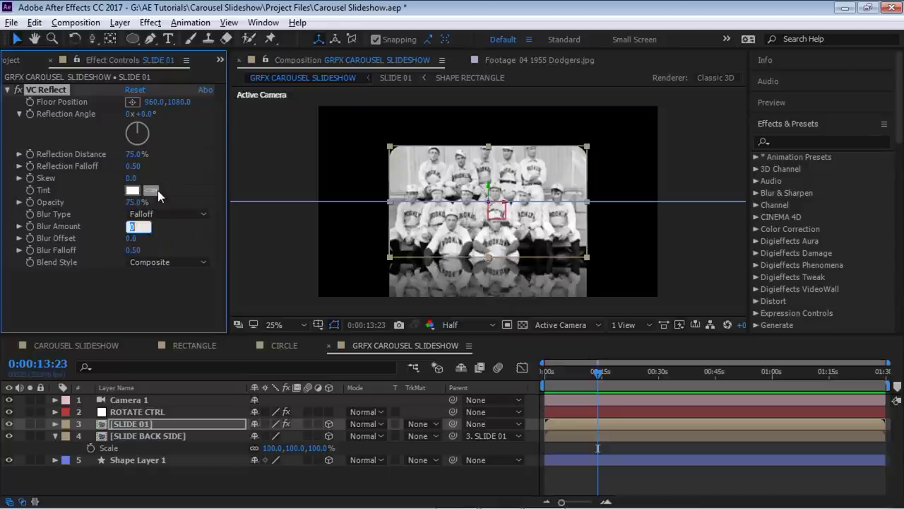
type("1")
key("Return")
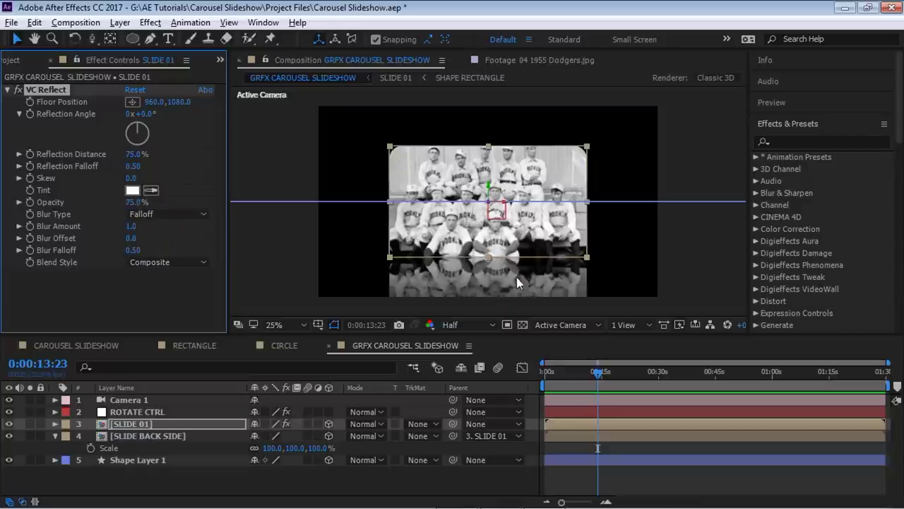
- Move the camera back until SLIDE 01 and its full reflection fit in the frame, and collapse the back side layer's properties
key("c")
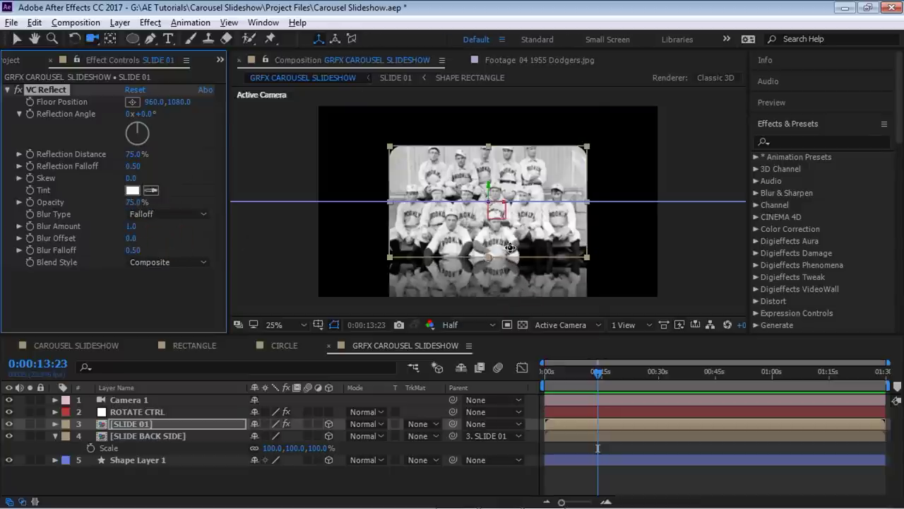
left_click_drag(509, 249, 510, 253)
scroll(509, 249, "down", 3)
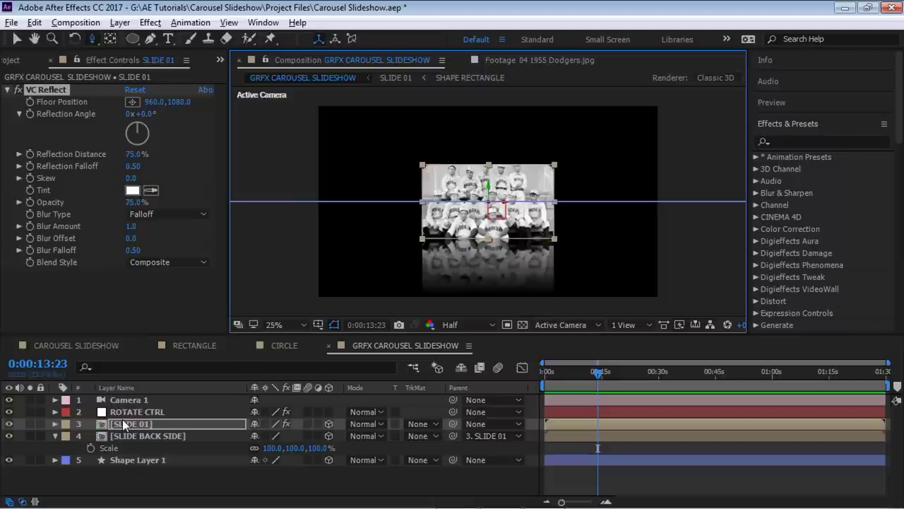
left_click(56, 435)
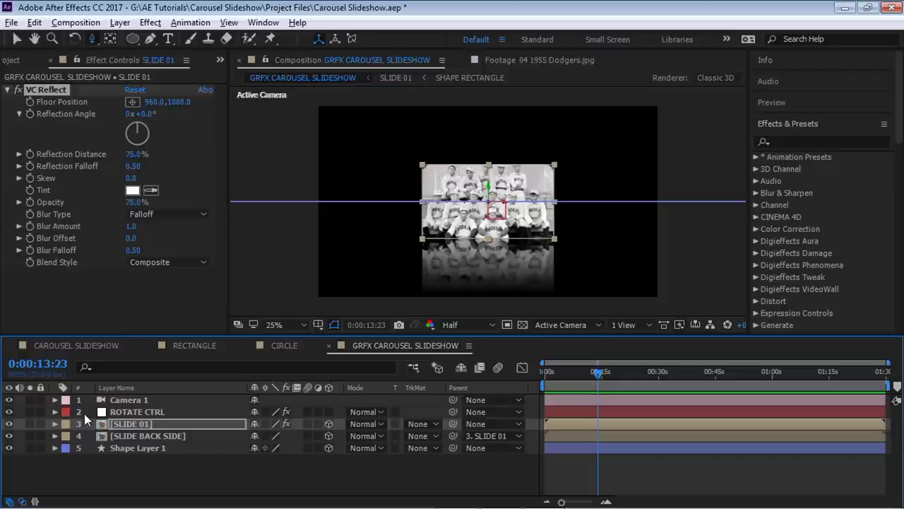
left_click(141, 424)
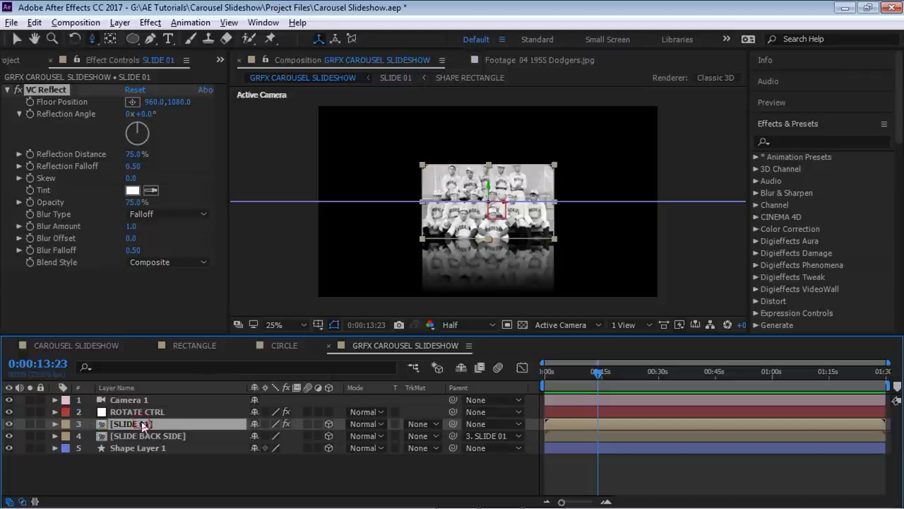
left_click(141, 435, "shift")
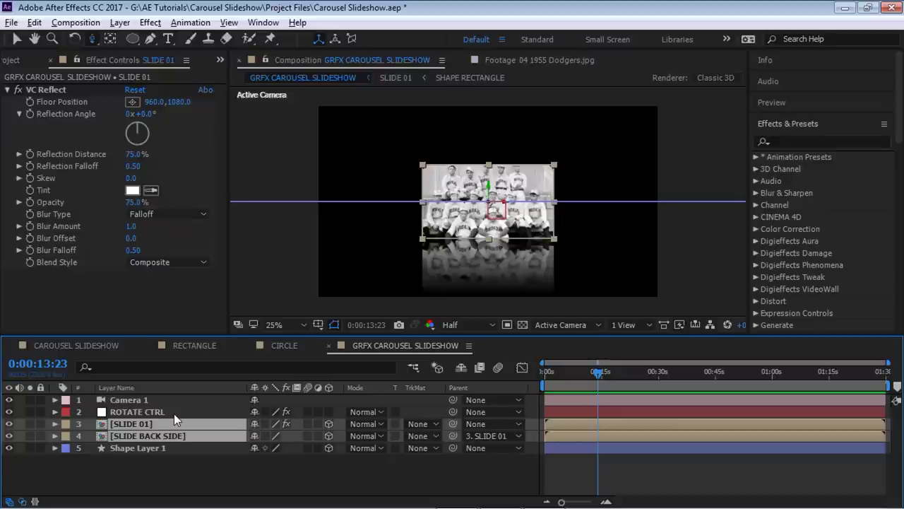
key("ctrl+d")
key("ctrl+bracketright")
key("ctrl+bracketleft")
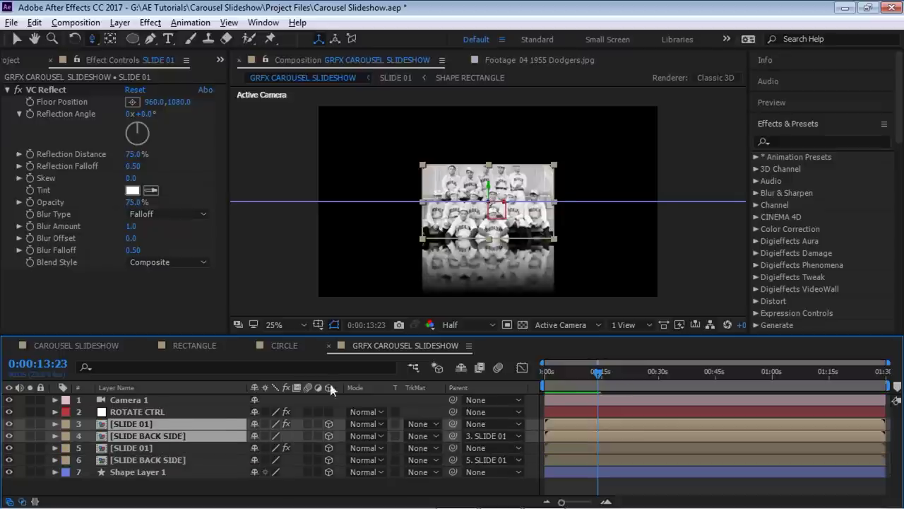
key("F2")
left_click(163, 424)
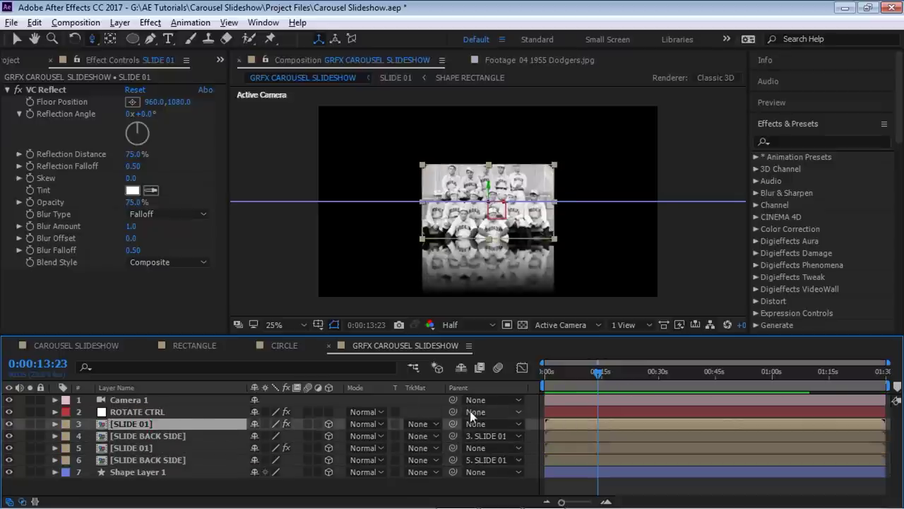
left_click(230, 448)
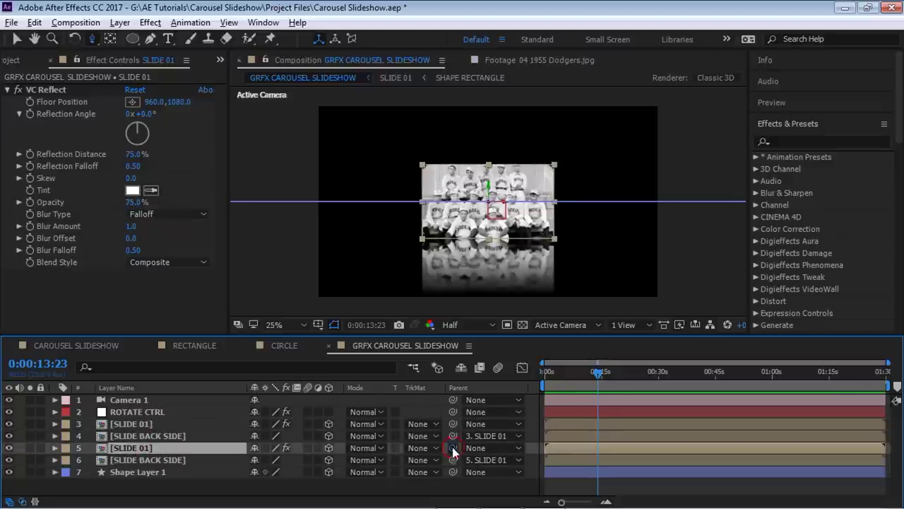
left_click(158, 435)
left_click(153, 424, "shift")
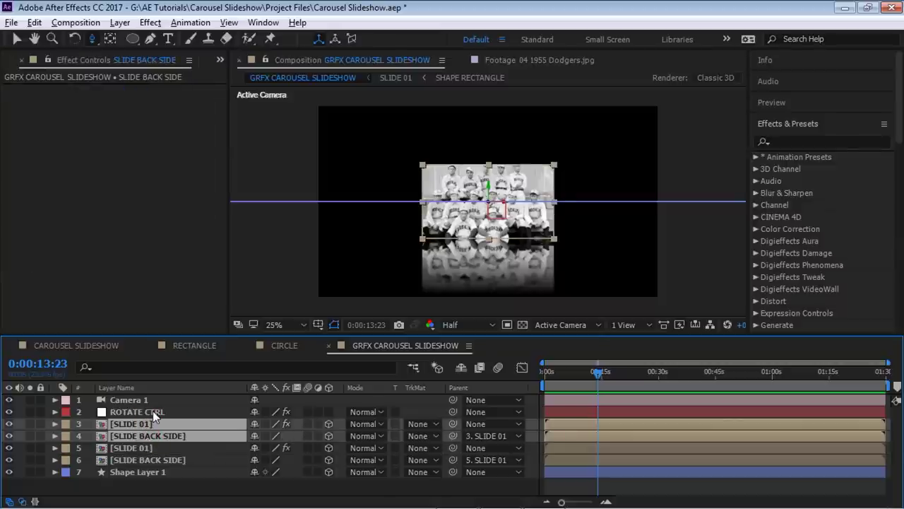
key("Delete")
- Parent SLIDE 01 to ROTATE CTRL and make the ROTATE CTRL null a 3D layer
left_click(134, 426)
left_click_drag(453, 424, 160, 411)
left_click(154, 411)
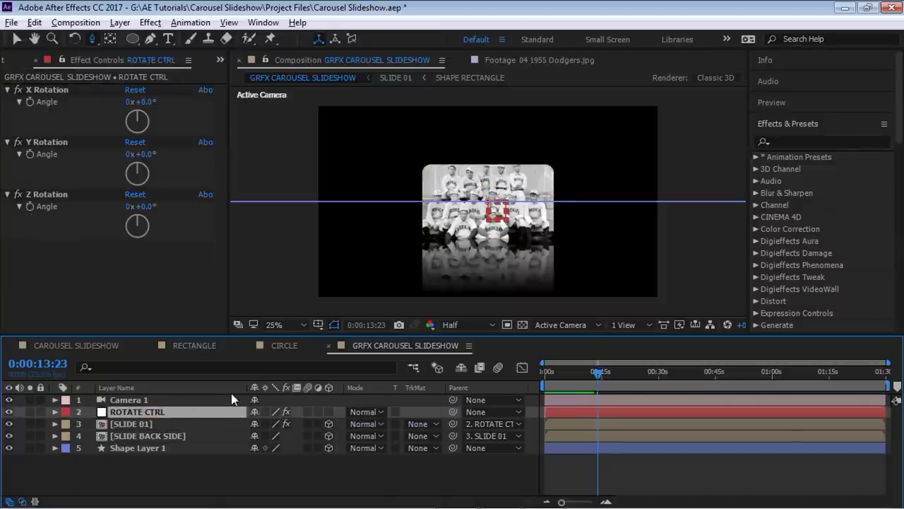
key("r")
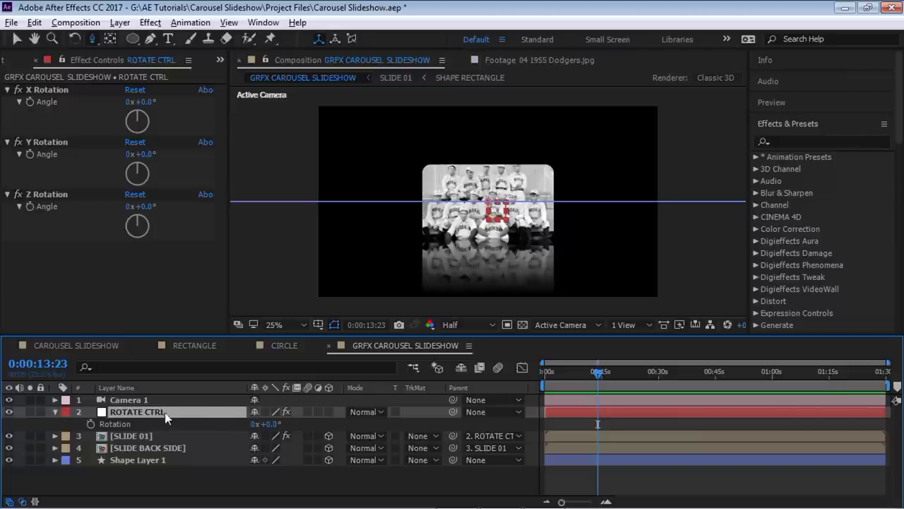
left_click(328, 412)
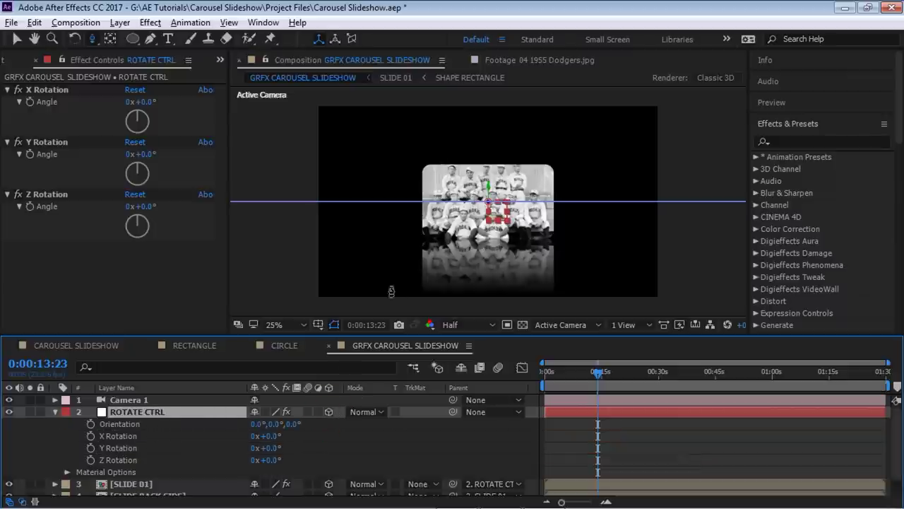
- Test ROTATE CTRL's Y Rotation in the Active Camera view and Custom View 1, and reset it to 0°
left_click(55, 412)
key("r")
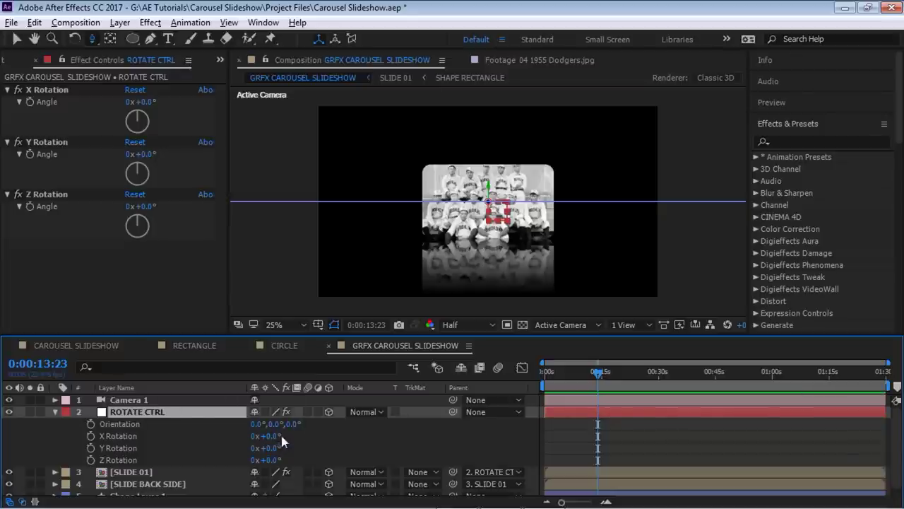
left_click_drag(266, 448, 274, 448)
left_click(563, 326)
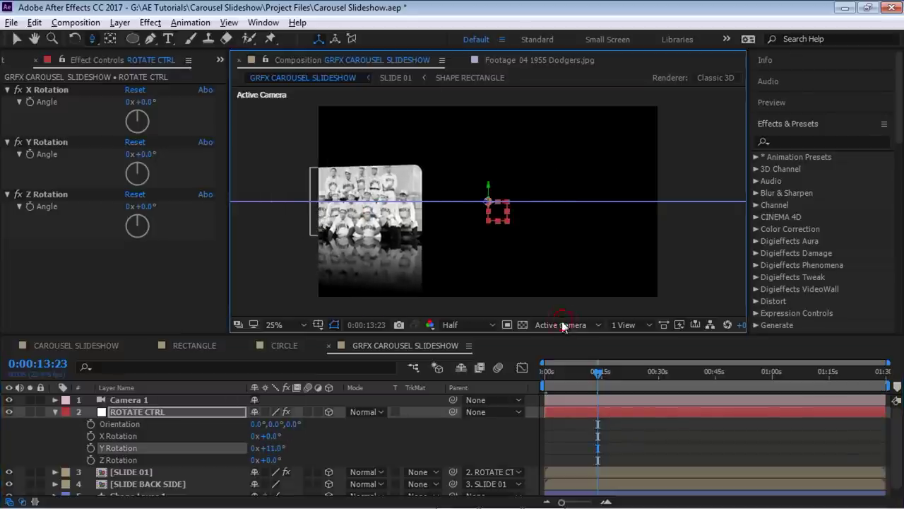
left_click(555, 277)
mouse_move(272, 448)
left_mouse_down()
mouse_move(288, 447)
mouse_move(230, 453)
mouse_move(276, 449)
left_mouse_up()
left_click(563, 325)
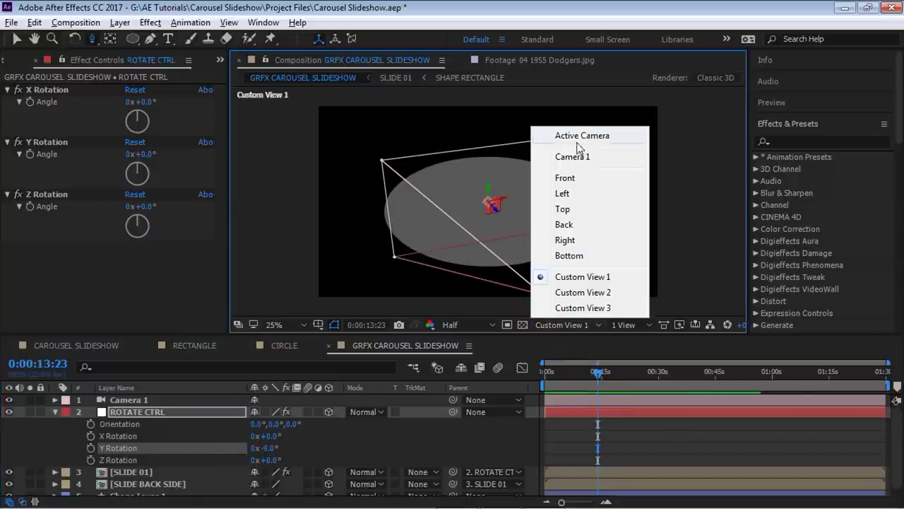
left_click(578, 144)
left_click(265, 447)
type("0")
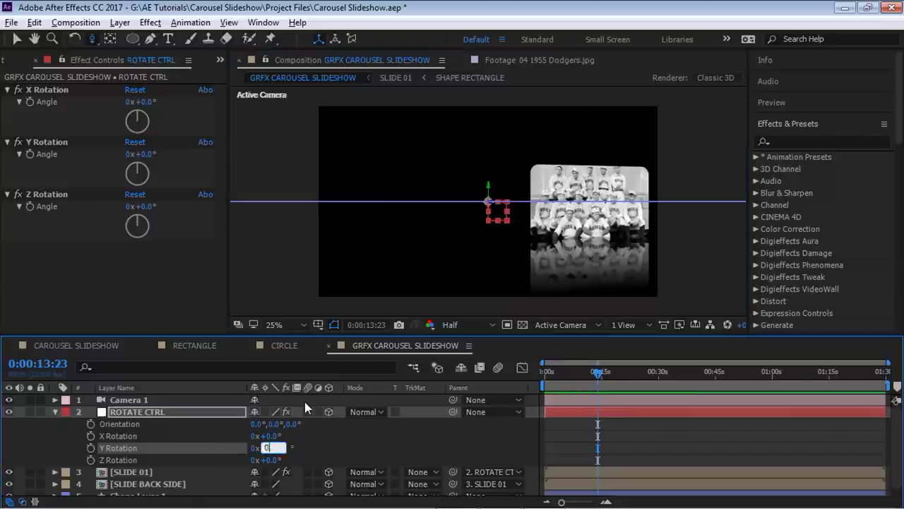
key("Return")
left_click(55, 411)
- Duplicate SLIDE 01 together with its SLIDE BACK SIDE layer and stack both copies directly below ROTATE CTRL
left_click(145, 423)
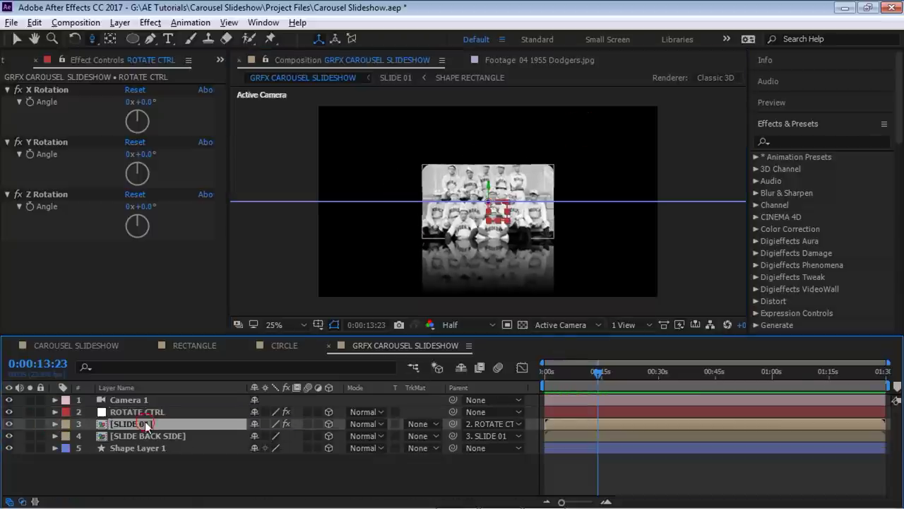
left_click(147, 435, "shift")
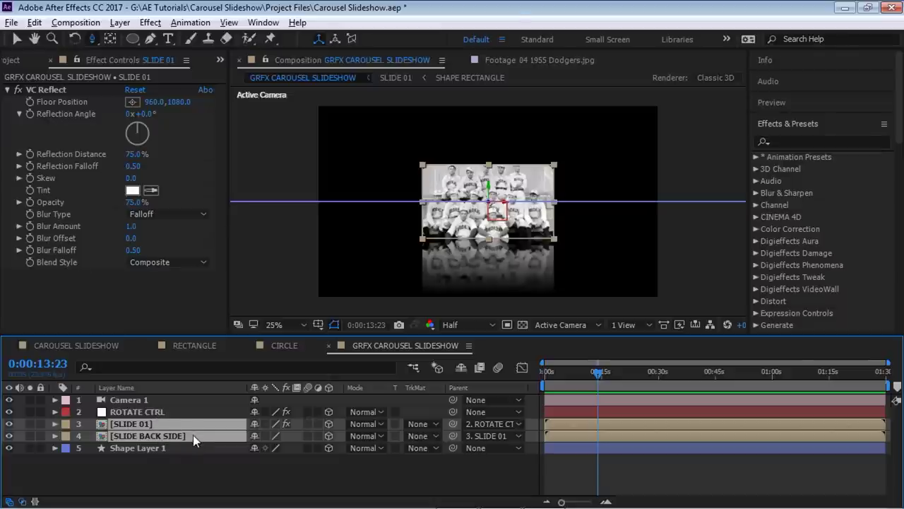
key("ctrl+d")
key("ctrl+bracketright")
key("ctrl+bracketleft")
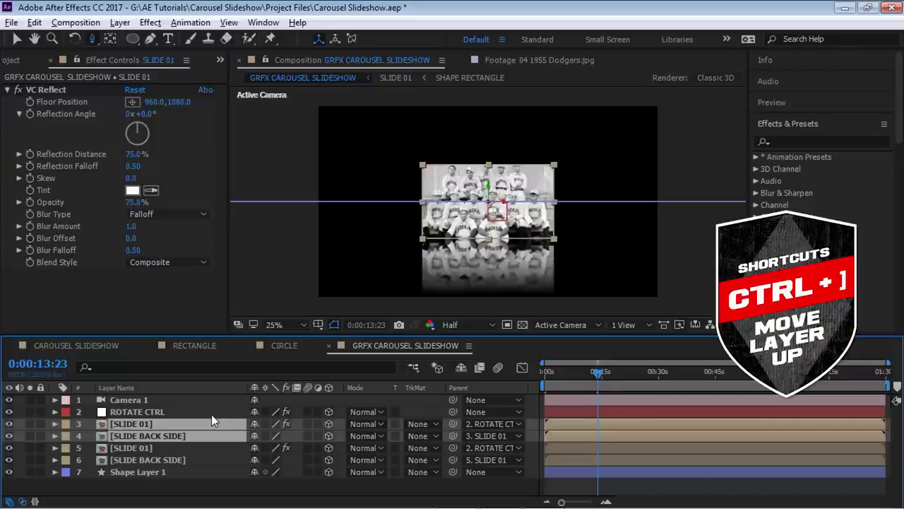
key("F2")
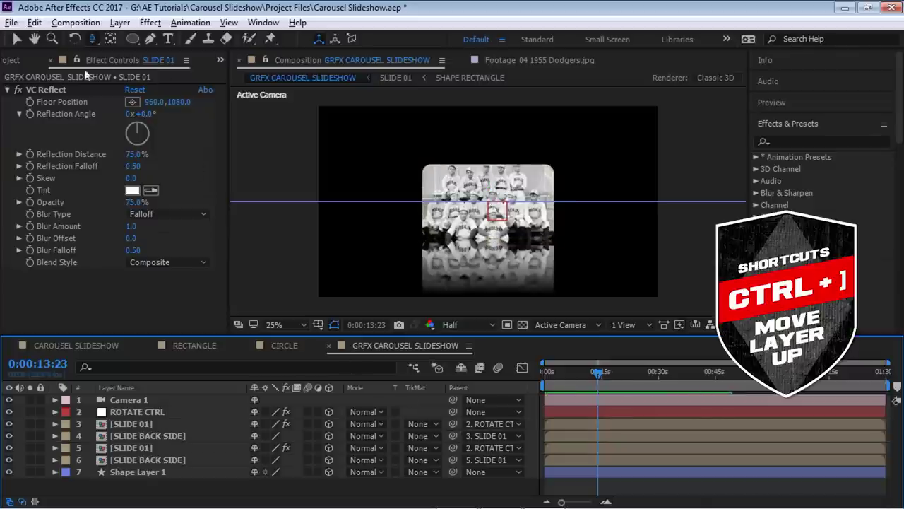
- Replace the upper SLIDE 01 copy with the SLIDE 02 composition from the Tutorial SLIDES folder
left_click(11, 60)
left_click(9, 219)
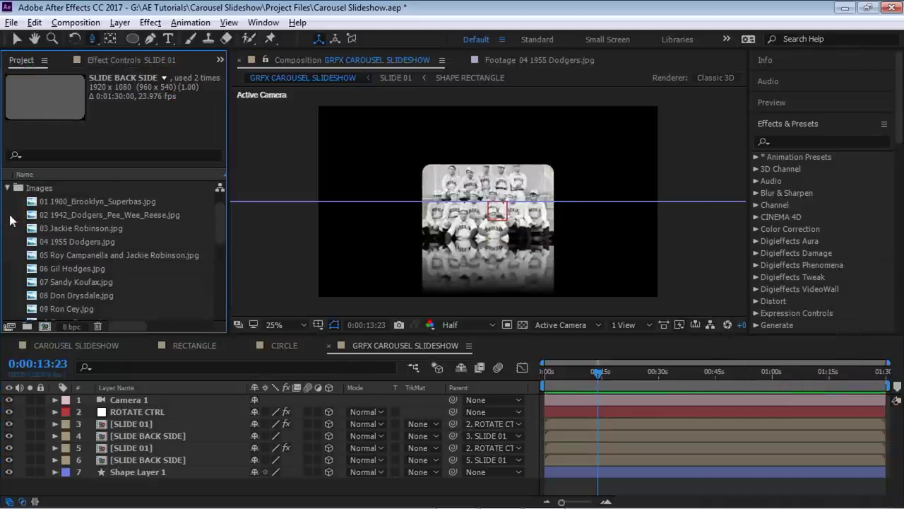
left_click(7, 188)
left_click(14, 254)
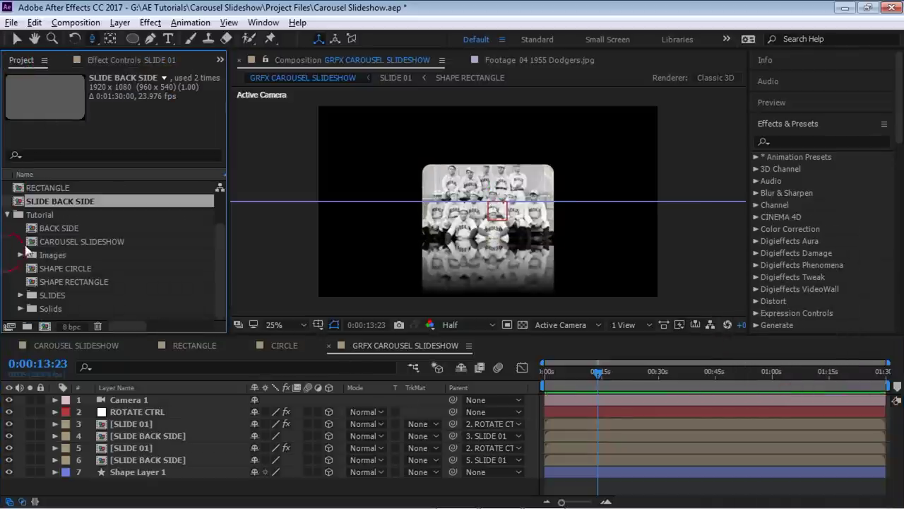
left_click(21, 294)
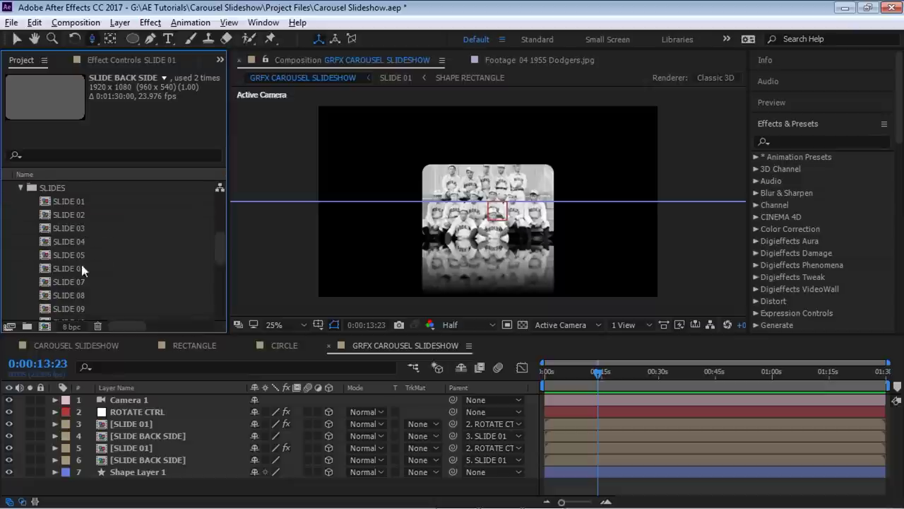
left_click(76, 215)
left_click(130, 424)
left_click_drag(80, 214, 145, 421)
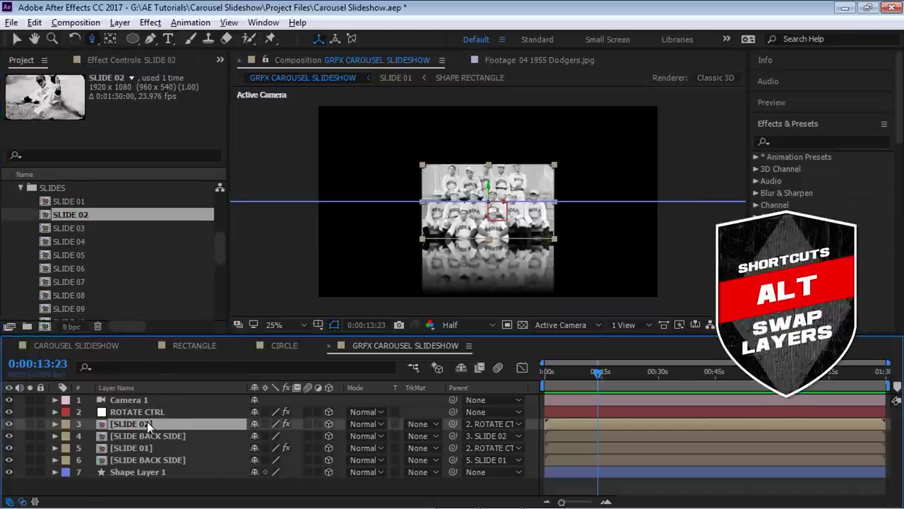
- Unparent SLIDE 02 from ROTATE CTRL and set ROTATE CTRL's Y Rotation to 15°
left_click(493, 423)
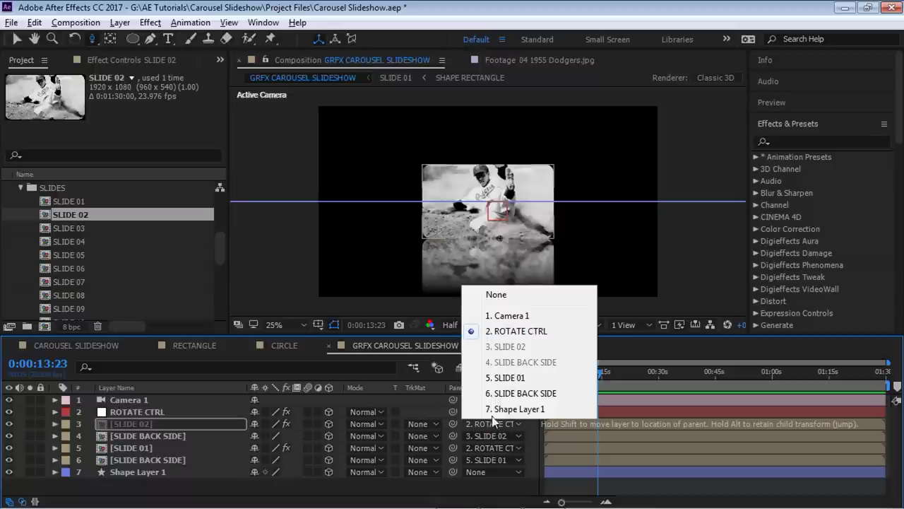
left_click(505, 294)
left_click(153, 414)
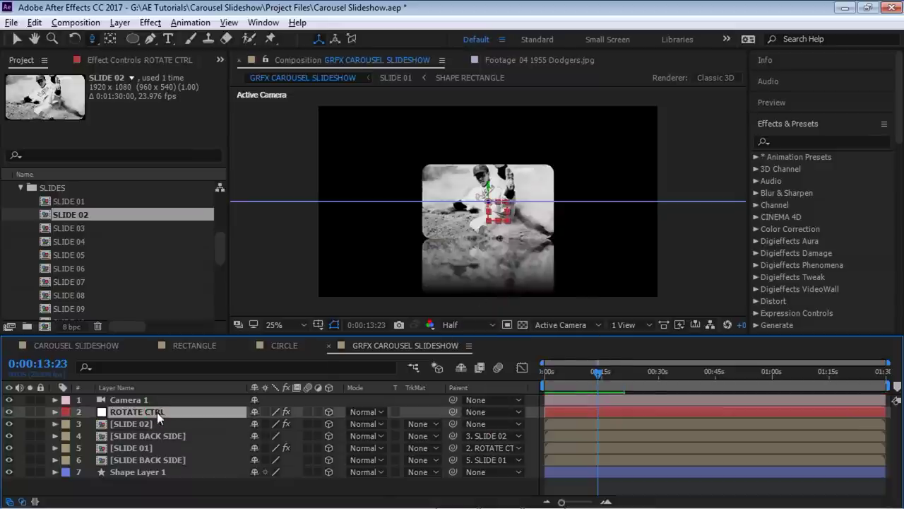
key("r")
left_click(271, 448)
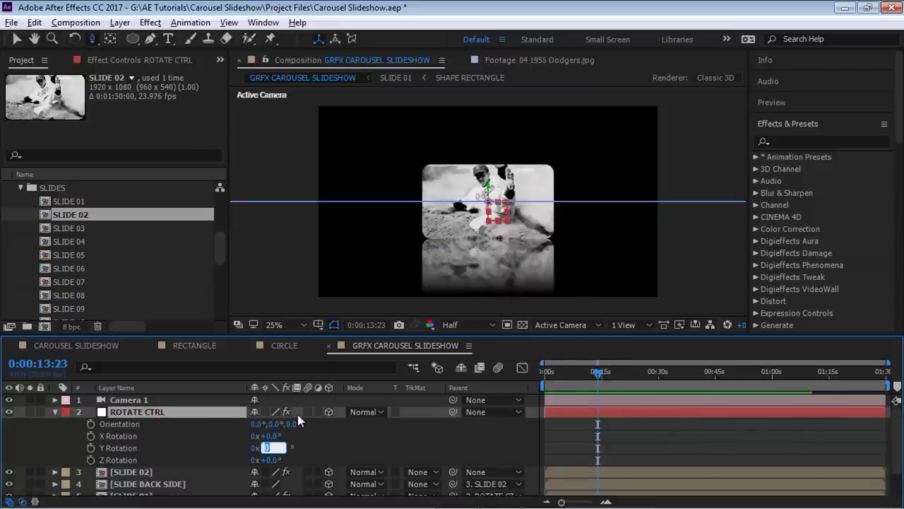
type("15")
key("Return")
left_click(55, 411)
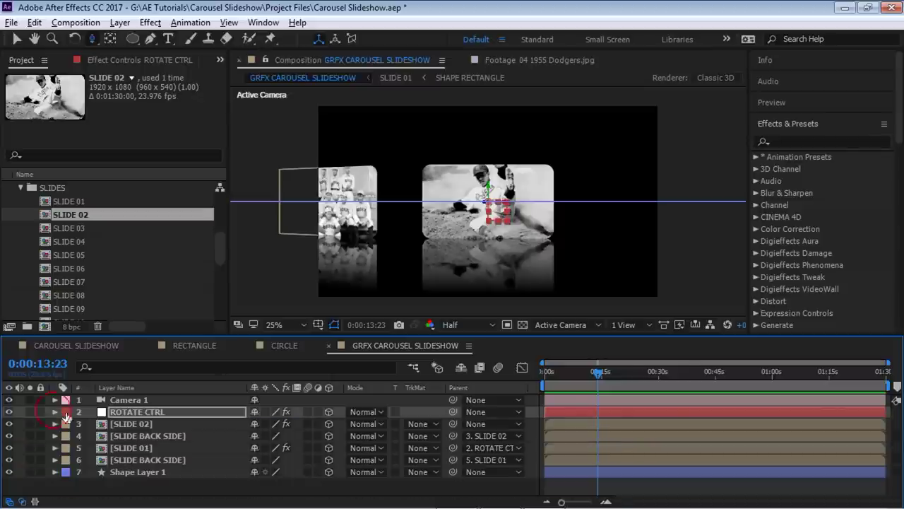
- Parent SLIDE 02 to the ROTATE CTRL null
left_click(132, 424)
left_click_drag(454, 424, 155, 411)
- Test both slides by setting ROTATE CTRL's Y Rotation to 0°, varying it, and returning it to 15°
left_click(155, 412)
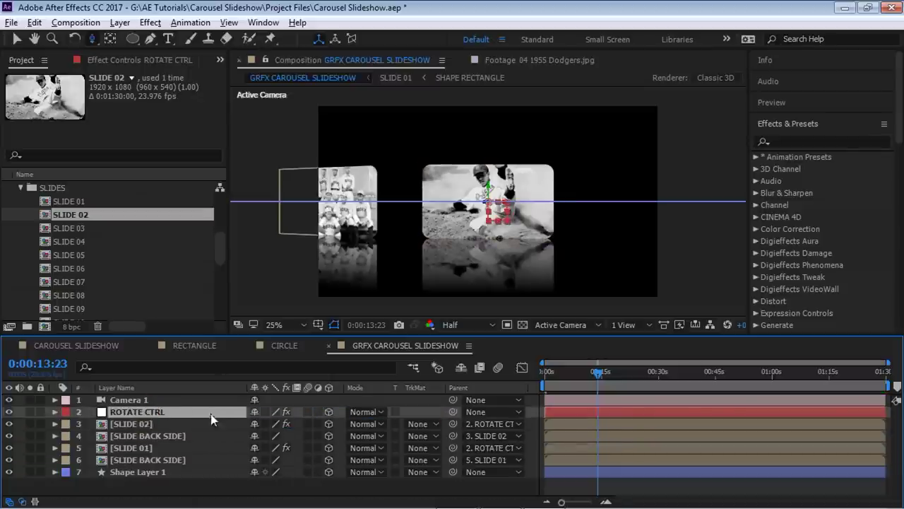
key("r")
left_click(272, 448)
type("0")
key("Return")
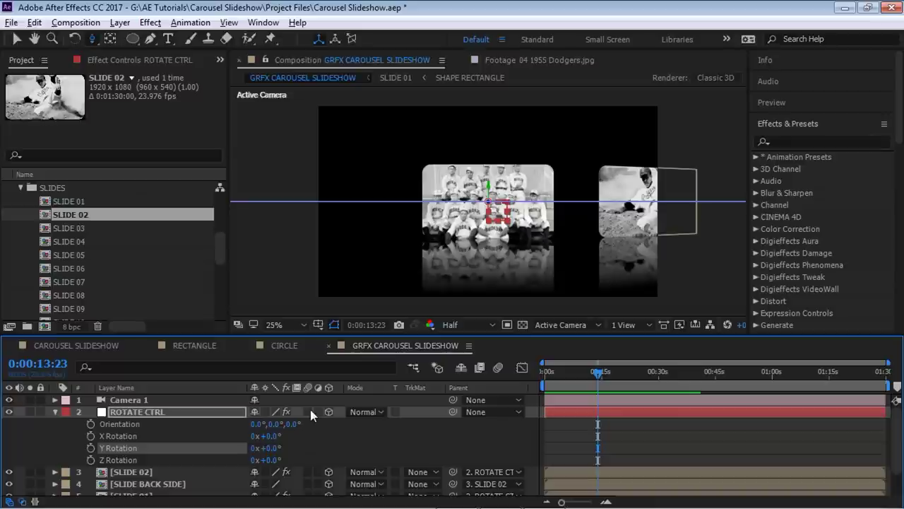
left_click_drag(279, 446, 280, 447)
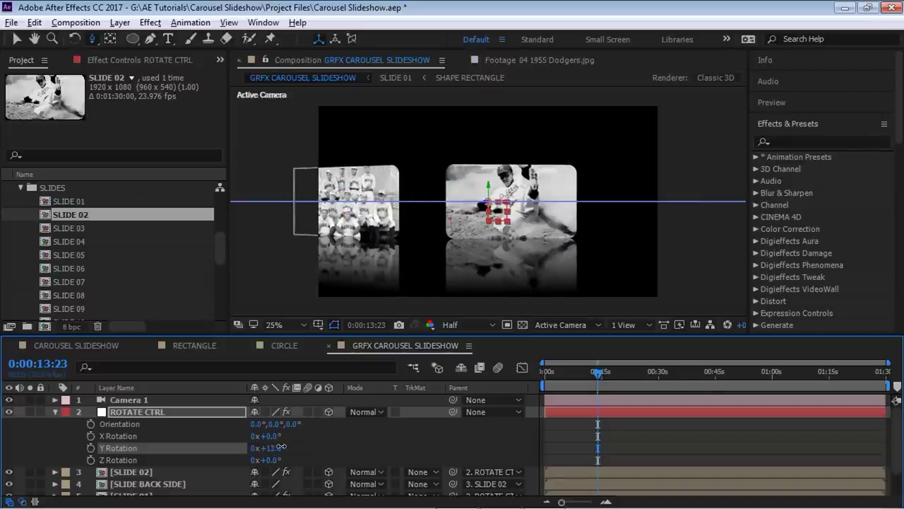
left_click(278, 448)
key("Return")
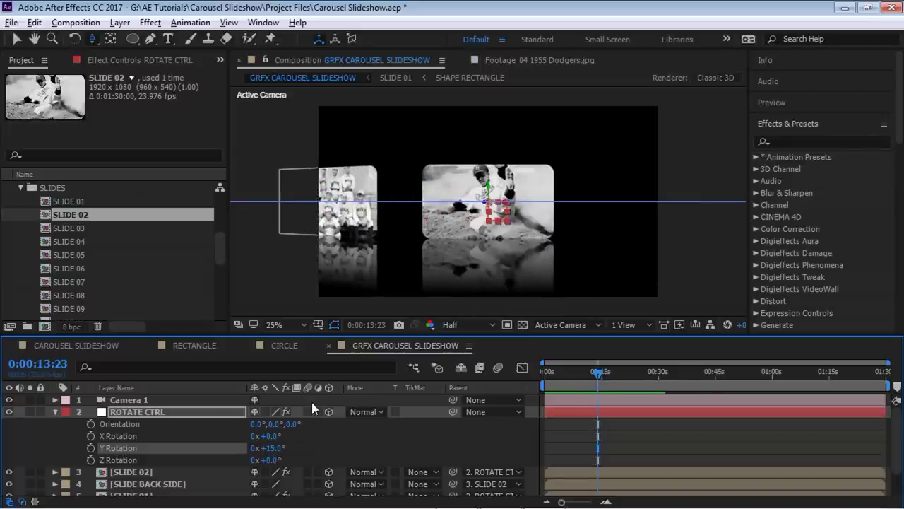
left_click(54, 412)
- Duplicate SLIDE 02 with its back side and replace the upper SLIDE 02 copy with the SLIDE 03 composition
left_click(141, 424)
key("ctrl+shift+Down")
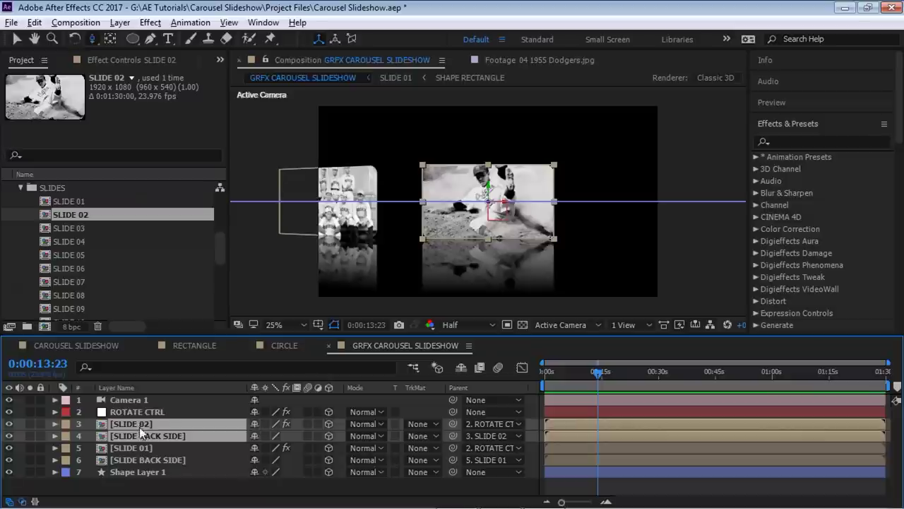
key("ctrl+d")
key("ctrl+[")
left_click(136, 424)
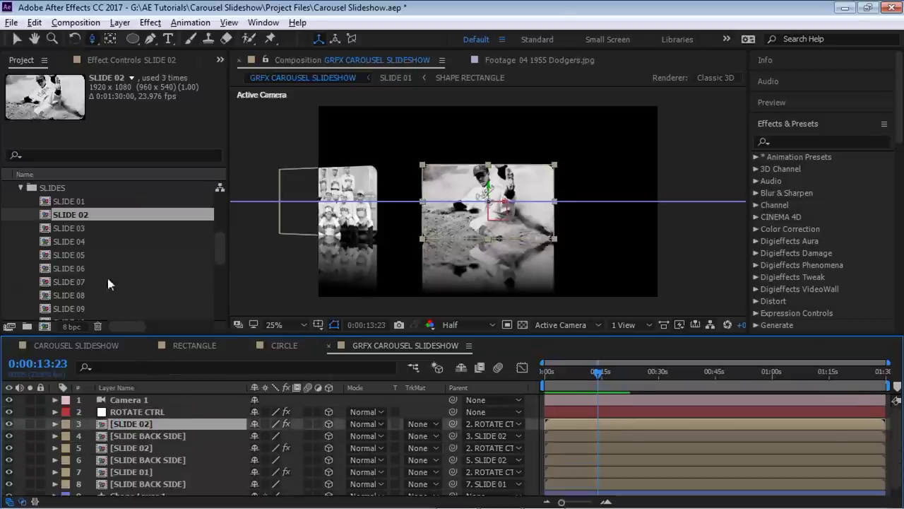
left_click_drag(77, 233, 136, 424)
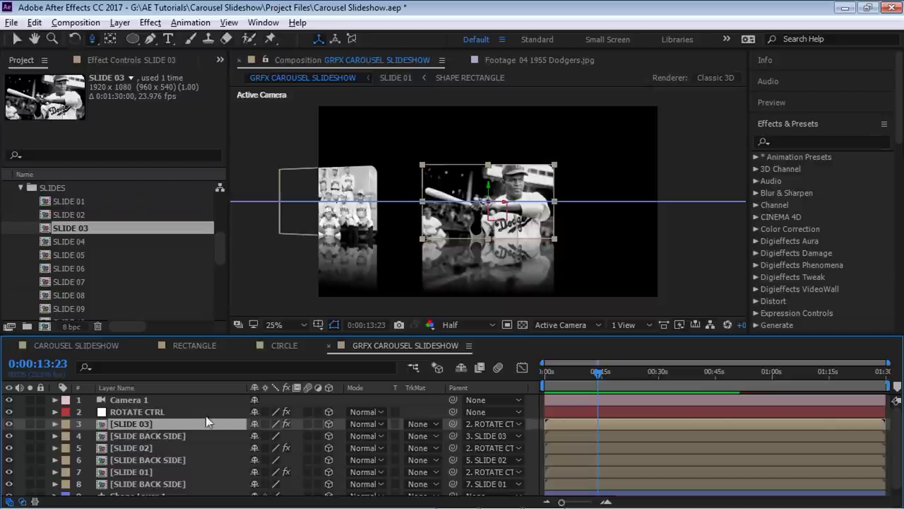
- Unparent SLIDE 03 from ROTATE CTRL and set ROTATE CTRL's Y Rotation to 30°
left_click(485, 423)
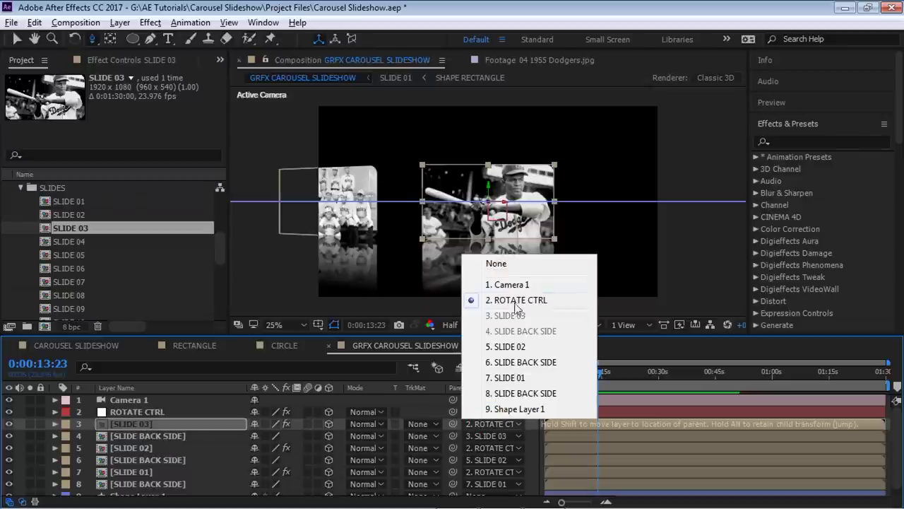
left_click(511, 264)
left_click(145, 414)
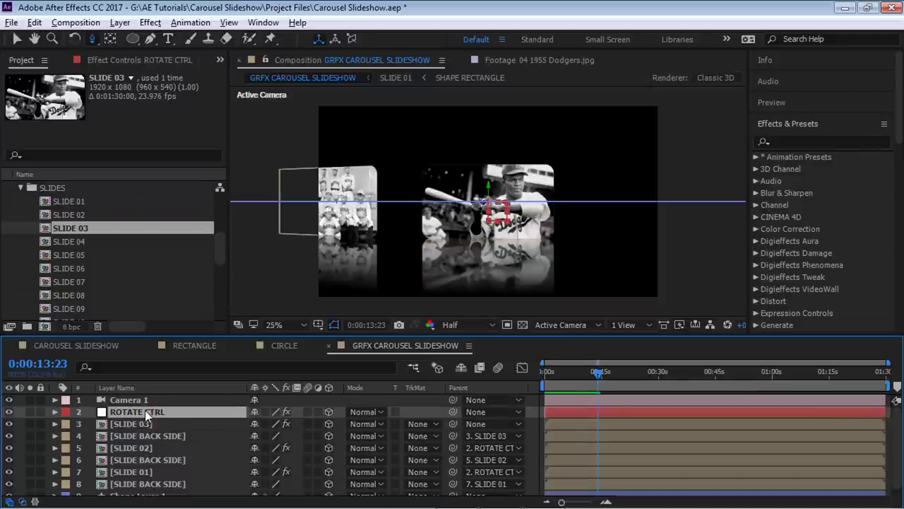
key("r")
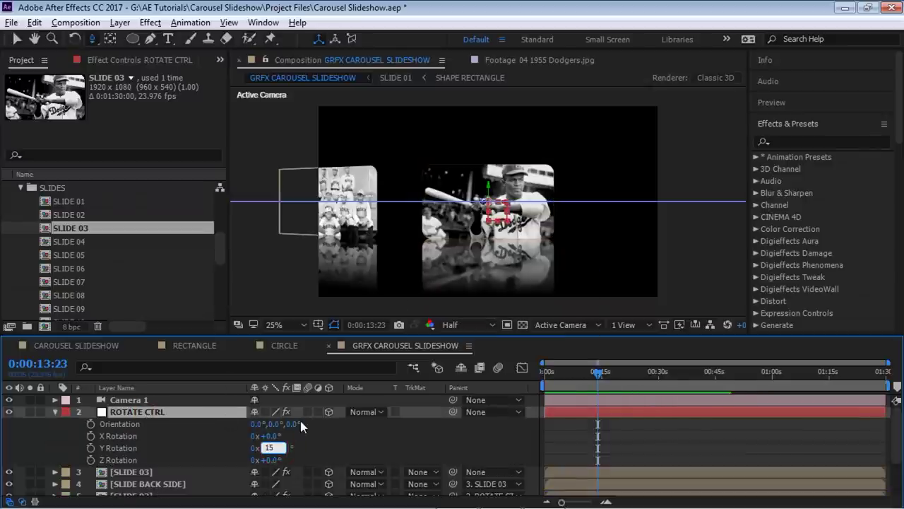
key("BackSpace")
key("BackSpace")
type("30")
key("Return")
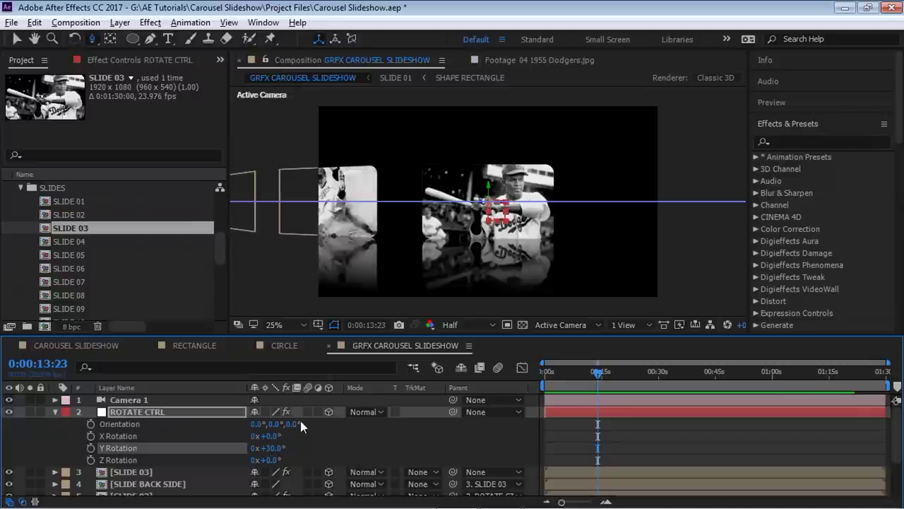
- Parent SLIDE 03 to the ROTATE CTRL null
left_click(55, 413)
left_click(127, 425)
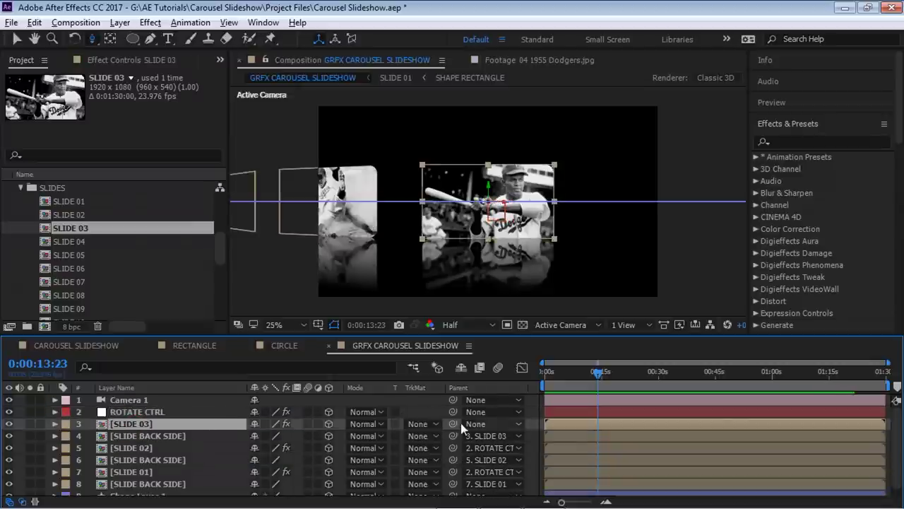
left_click_drag(448, 422, 160, 408)
- Test the three slides by varying ROTATE CTRL's Y Rotation and returning it to 30°
left_click(160, 410)
type("r")
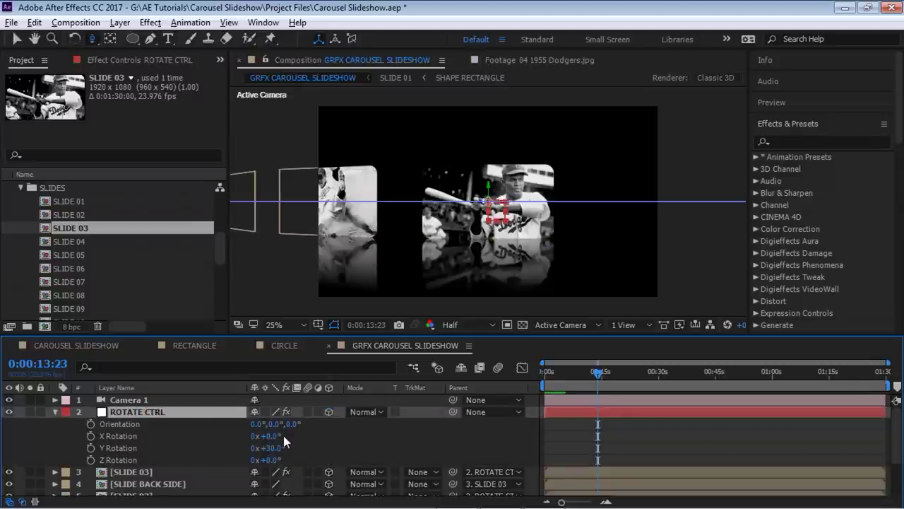
type("60")
key("Return")
left_click_drag(272, 448, 291, 447)
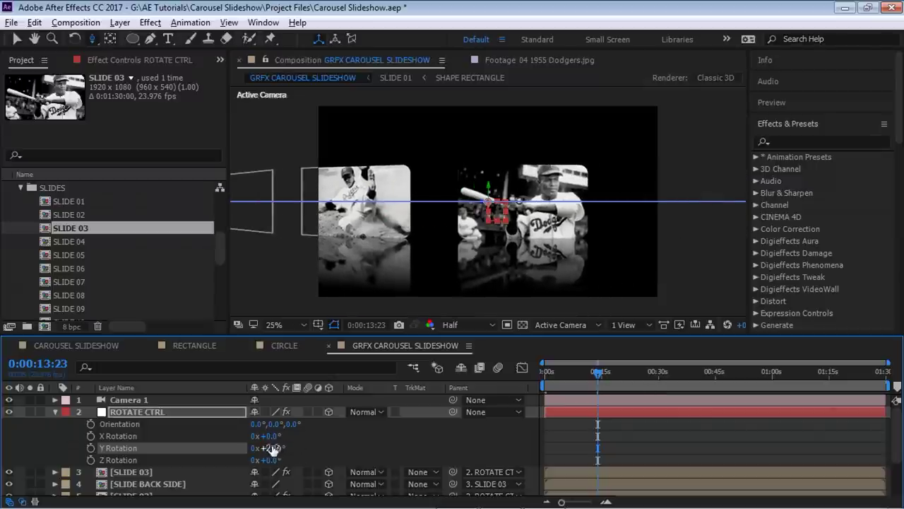
type("30")
key("Return")
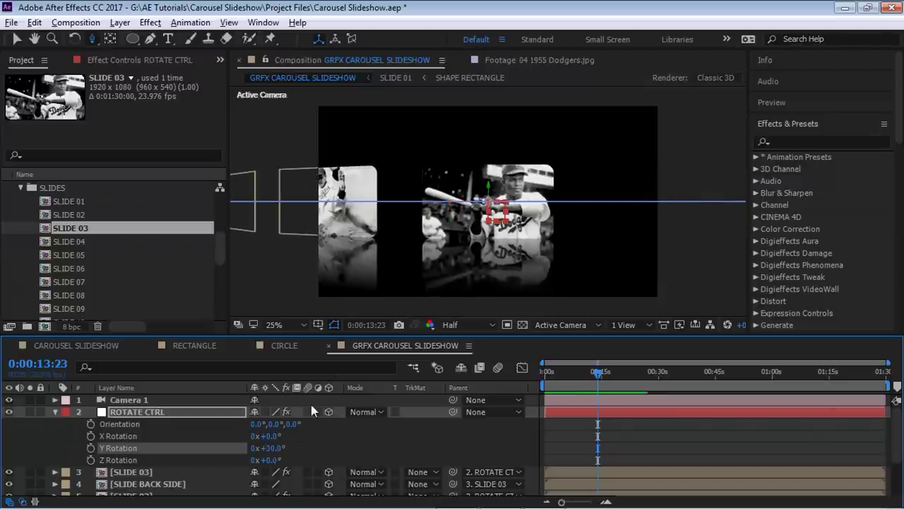
- Duplicate SLIDE 03 with its back side and replace the upper SLIDE 03 copy with the SLIDE 04 composition
left_click(55, 413)
left_click(142, 425)
left_click(145, 435, "shift")
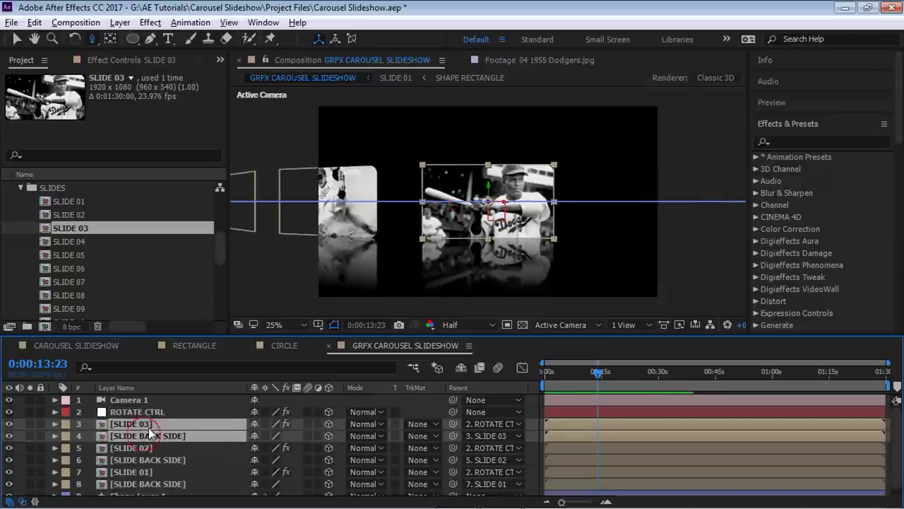
key("ctrl+d")
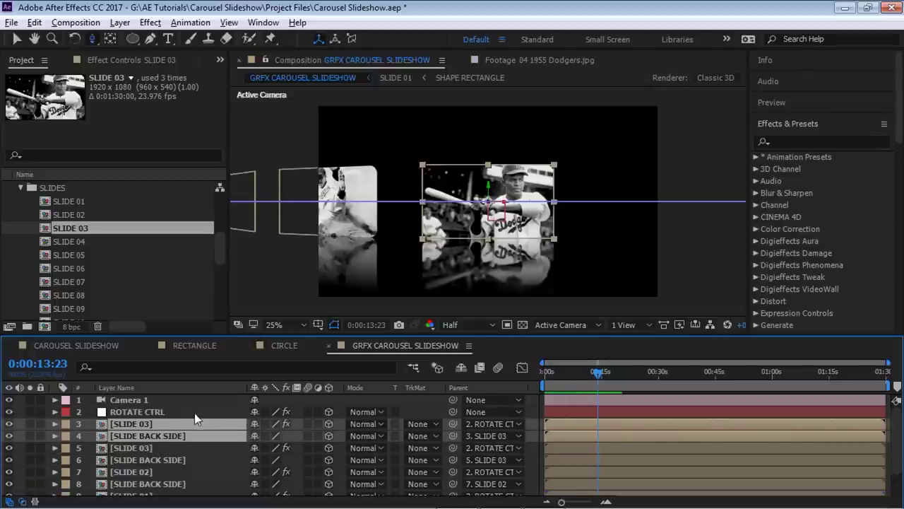
left_click(192, 424)
left_click_drag(78, 240, 146, 423)
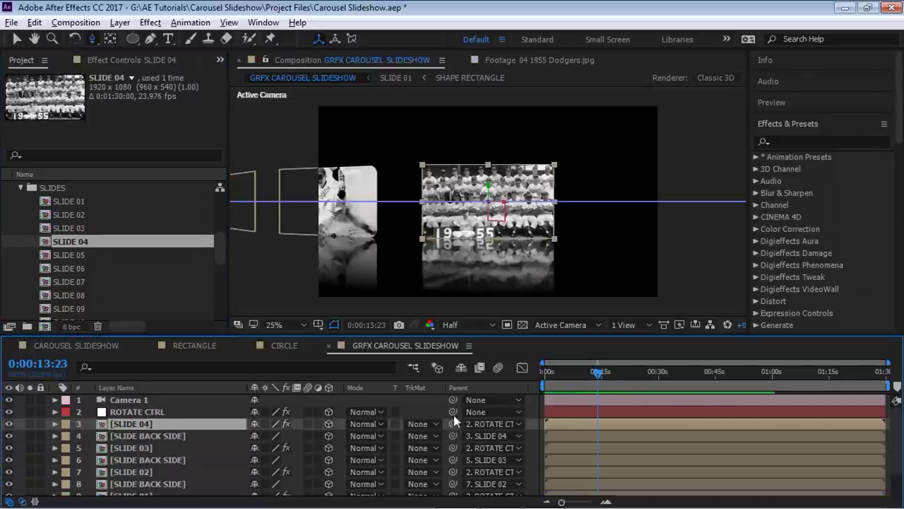
- Unparent SLIDE 04 from ROTATE CTRL and set ROTATE CTRL's Y Rotation to 45°
left_click(492, 424)
left_click(503, 233)
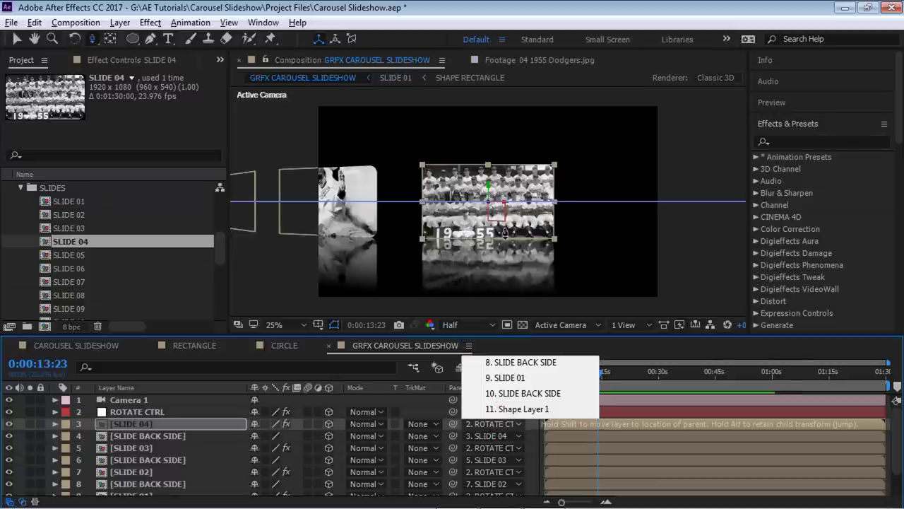
left_click(154, 415)
key("r")
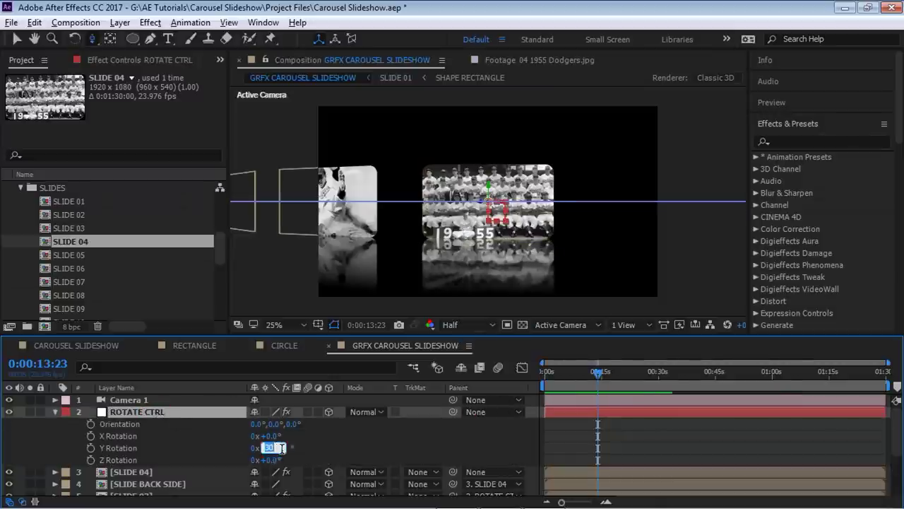
type("30")
key("BackSpace")
key("BackSpace")
type("45")
key("Return")
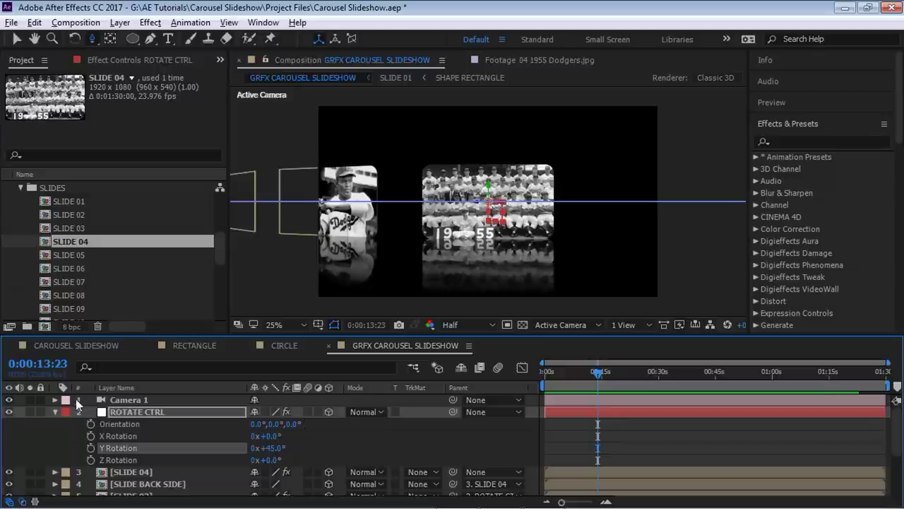
- Parent SLIDE 04 to the ROTATE CTRL null
left_click(55, 412)
left_click(115, 424)
left_click_drag(454, 424, 152, 411)
- Test the four slides by setting ROTATE CTRL's Y Rotation to 0° and varying it to about 34°
left_click(152, 412)
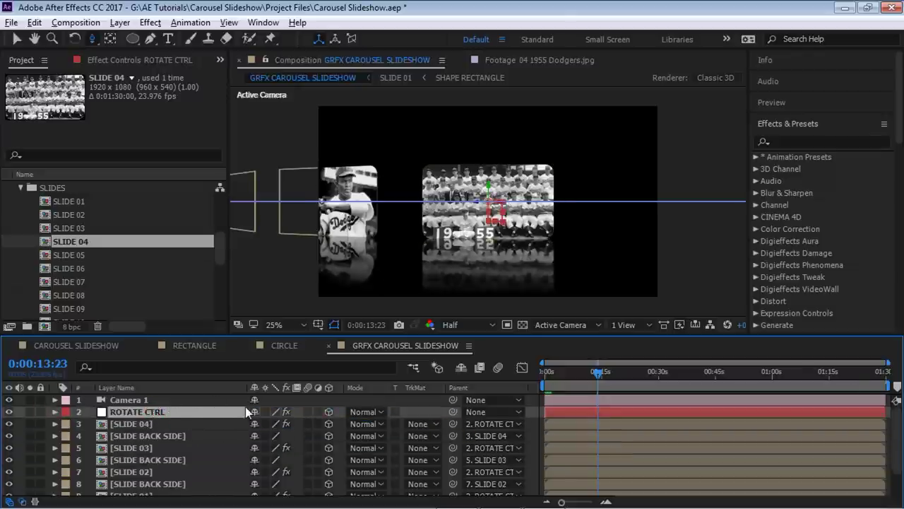
type("r5")
key("Return")
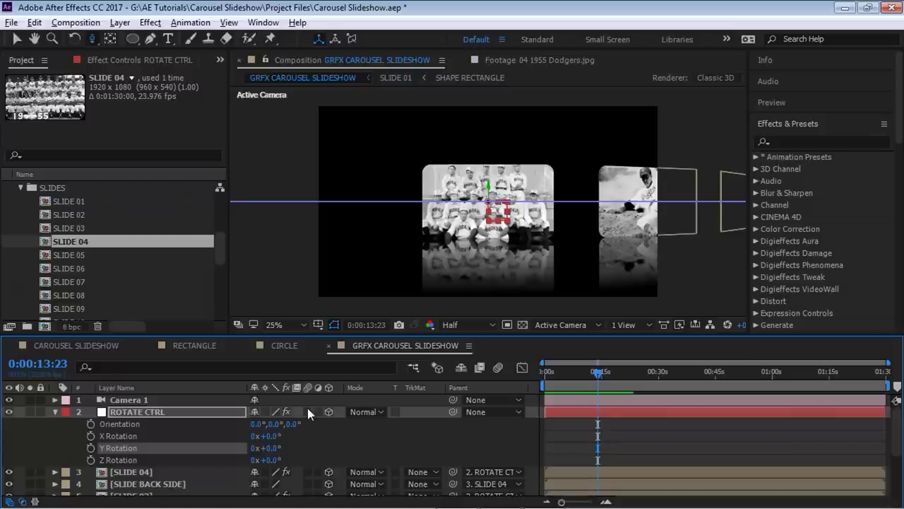
left_click_drag(277, 447, 309, 445)
- Show the carousel in Custom View 1, reset ROTATE CTRL's Y Rotation to 0°, and undo a trial rotation
left_click(560, 325)
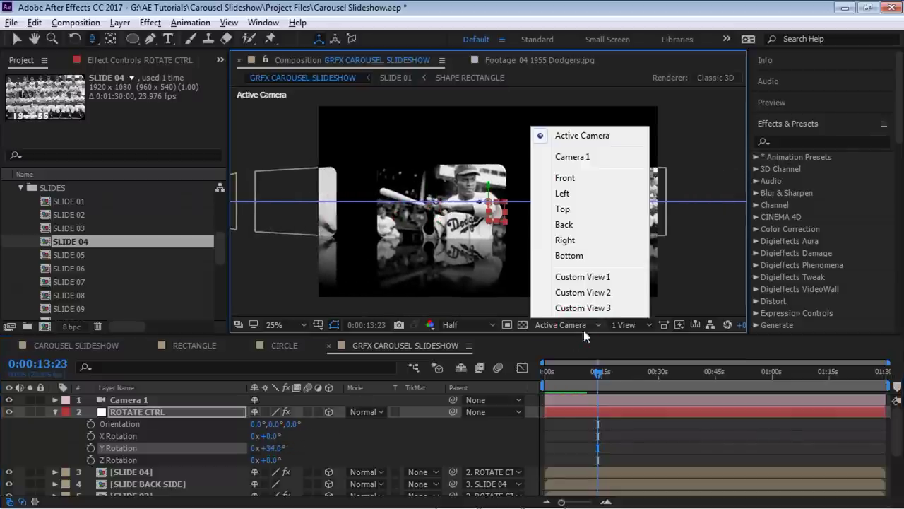
left_click(592, 277)
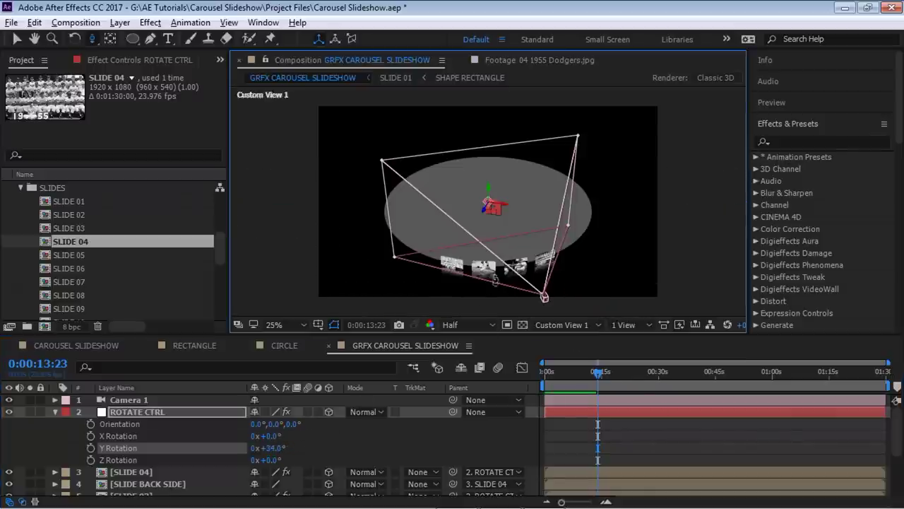
left_click(275, 448)
type("0")
key("Return")
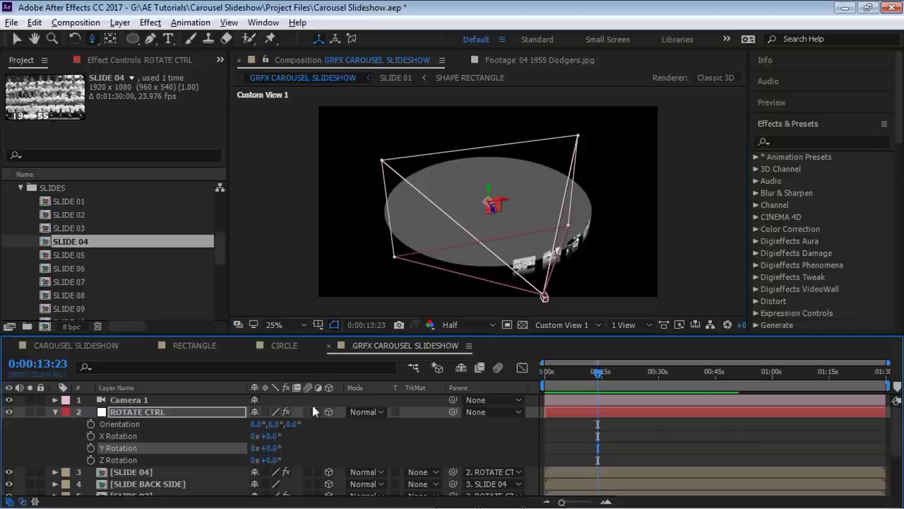
left_click_drag(280, 448, 299, 438)
key("ctrl+z")
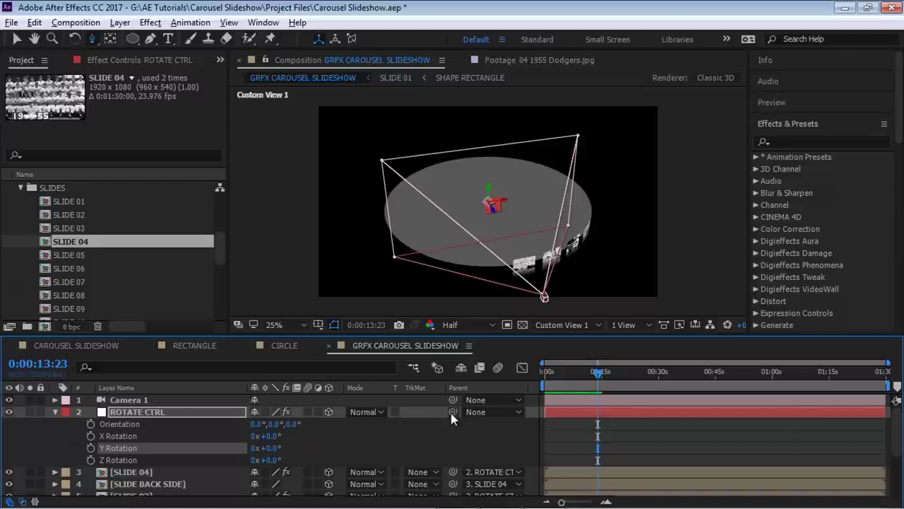
- Open the finished CAROUSEL SLIDESHOW composition and examine its full ring of slides in an enlarged Custom View 1
left_click(98, 344)
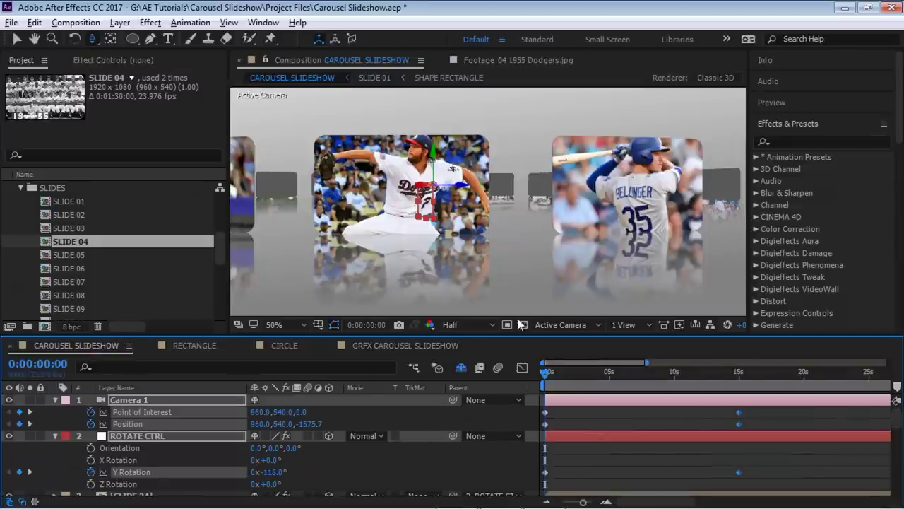
key("comma")
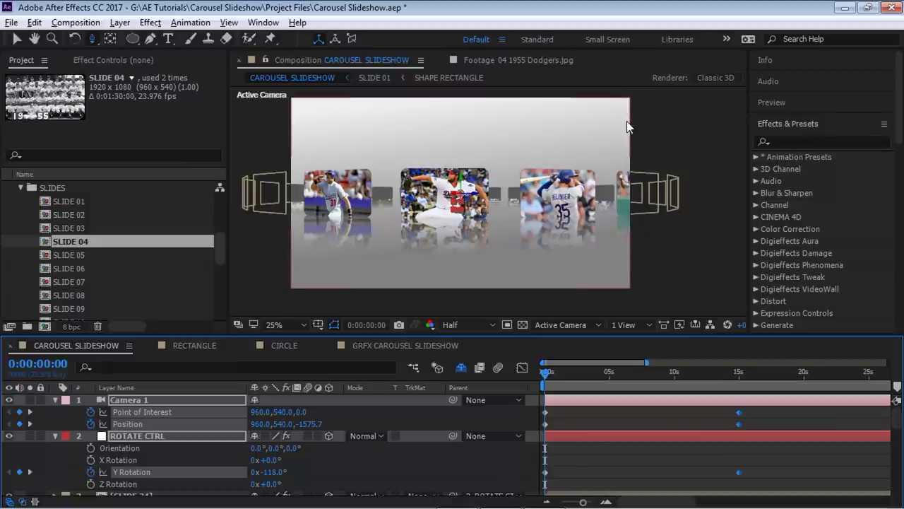
key("period")
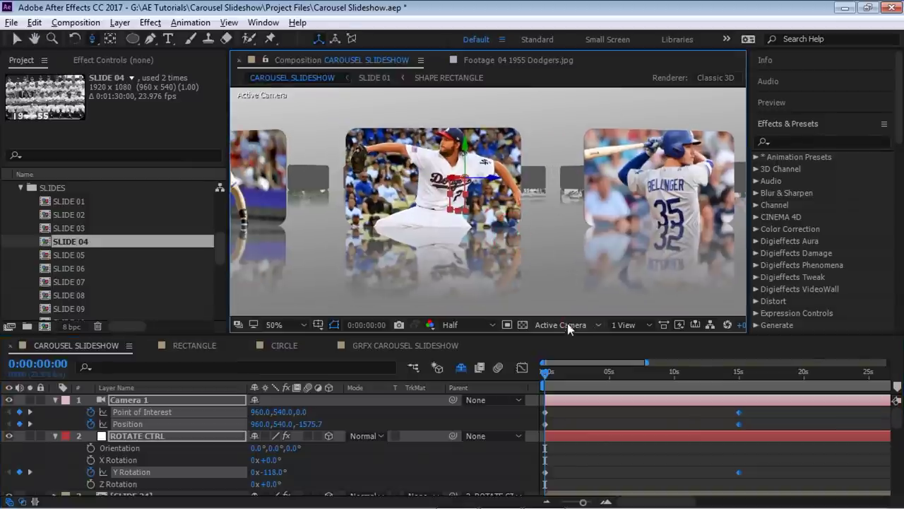
left_click(573, 324)
left_click(595, 277)
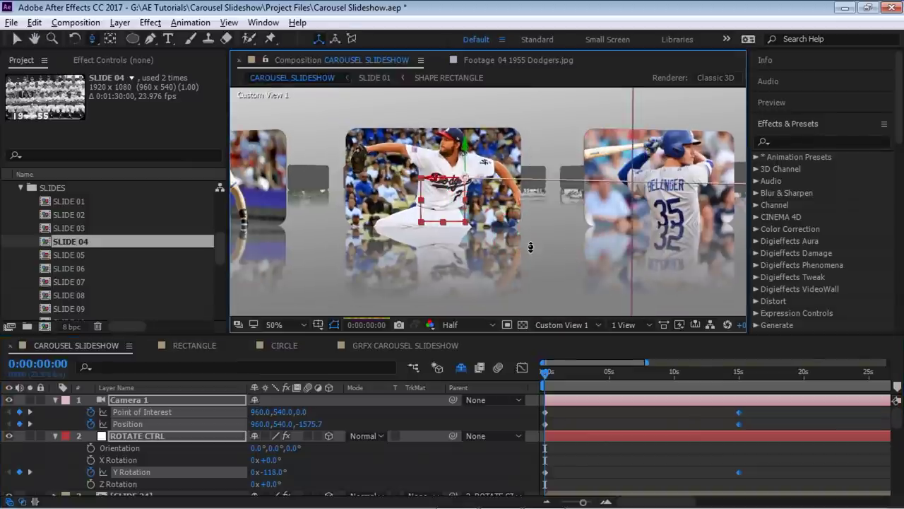
key("grave")
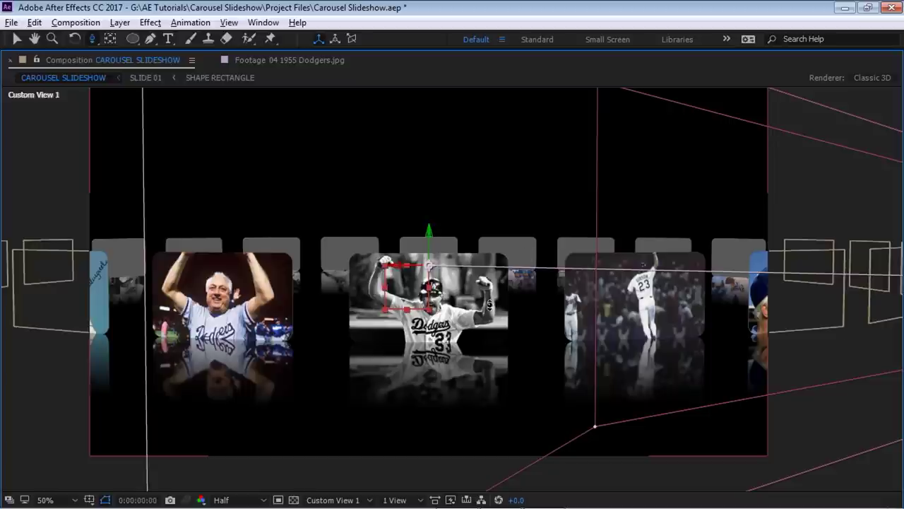
left_click_drag(495, 319, 487, 300)
key("grave")
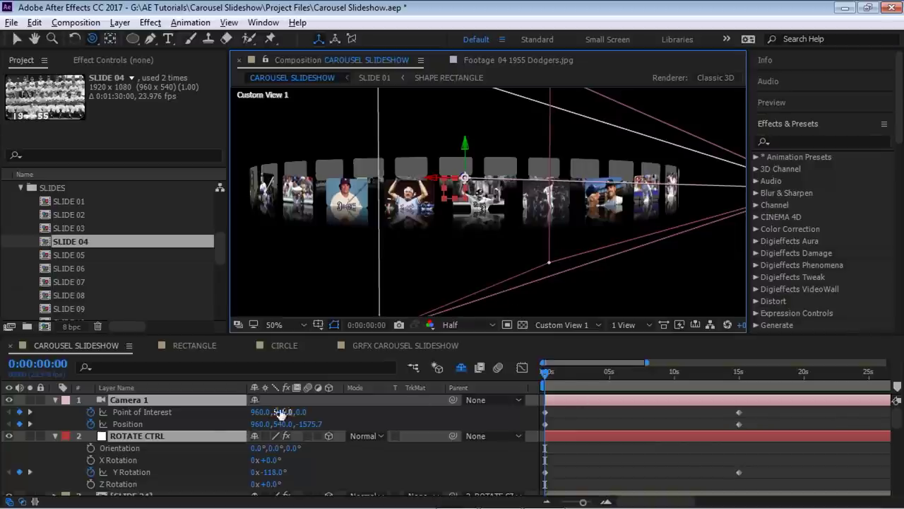
- Reveal and select the Camera 1 and ROTATE CTRL keyframes for inspection, and return the view to Active Camera
left_click(55, 400)
left_click(153, 412)
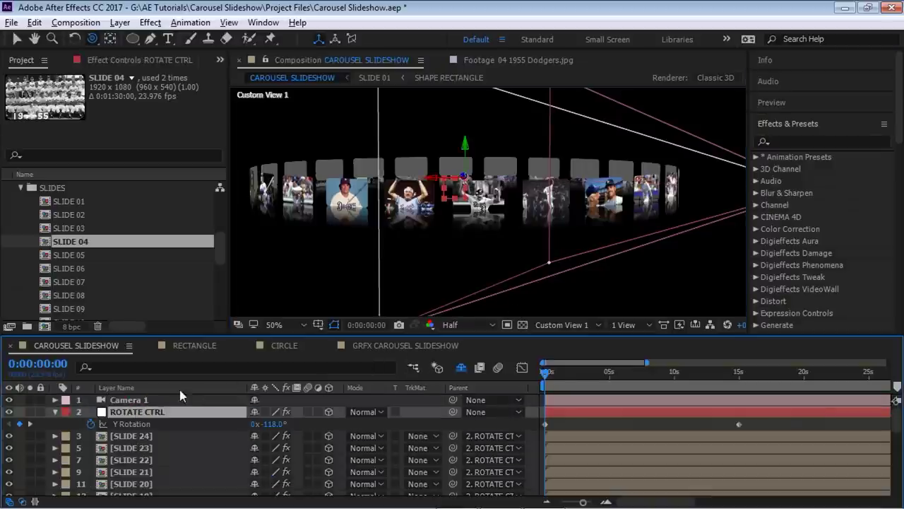
left_click(152, 400)
key("u")
left_click_drag(761, 400, 731, 453)
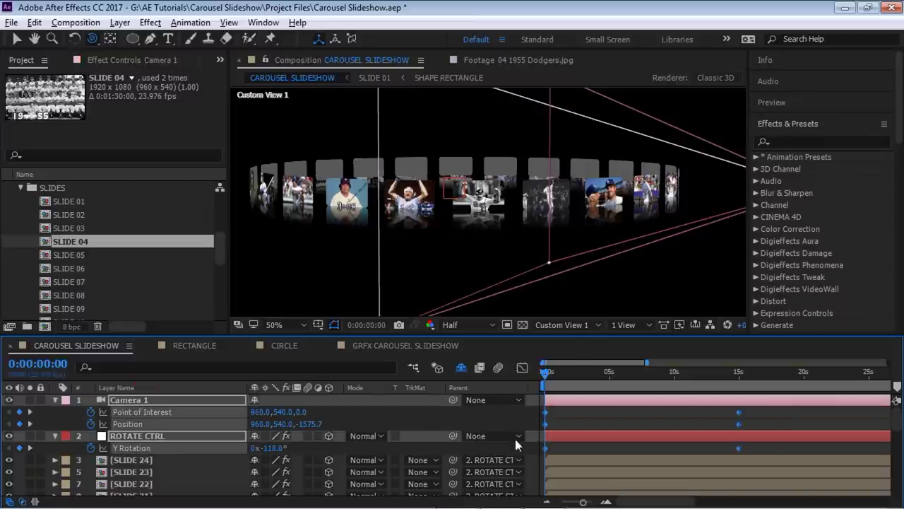
left_click(565, 325)
left_click(579, 136)
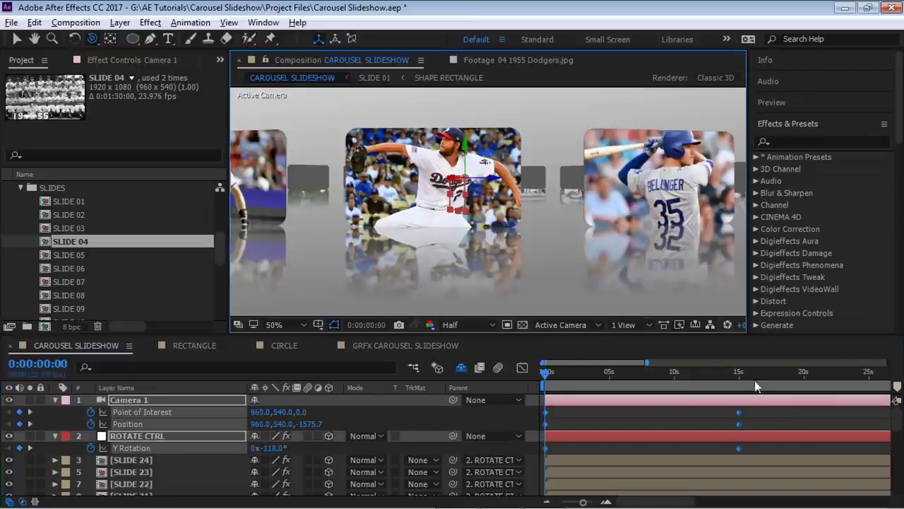
- Examine the Gradient Ramp effect on the Gray Solid 1 background by switching it off and on again
left_click_drag(898, 429, 516, 465)
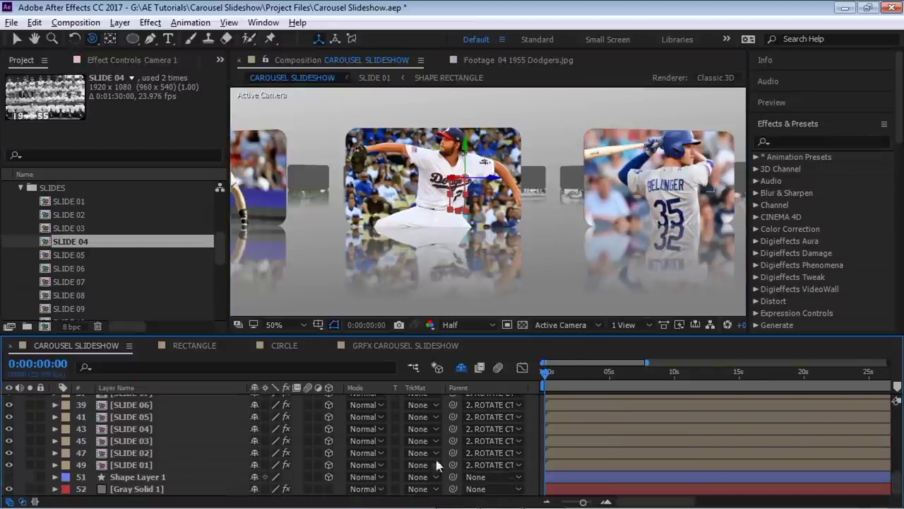
left_click(148, 489)
left_click(145, 61)
left_click(67, 90)
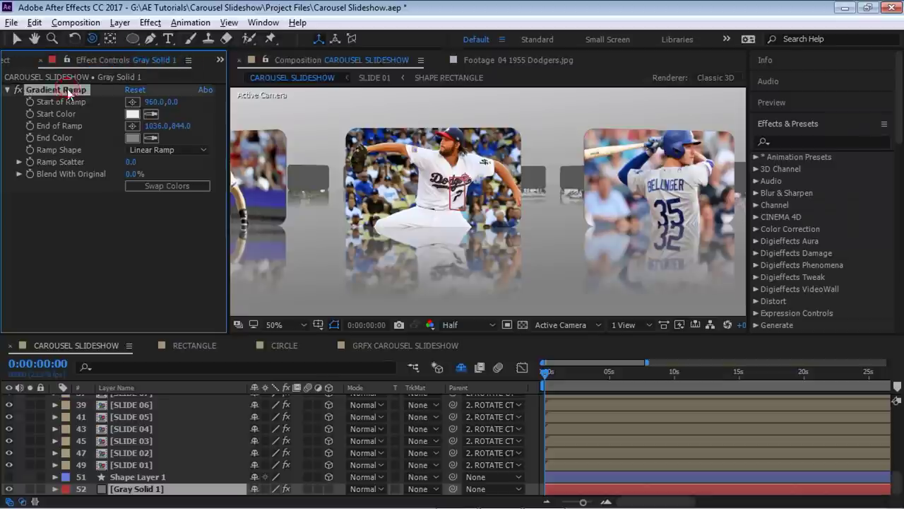
left_click(18, 90)
left_click(19, 90)
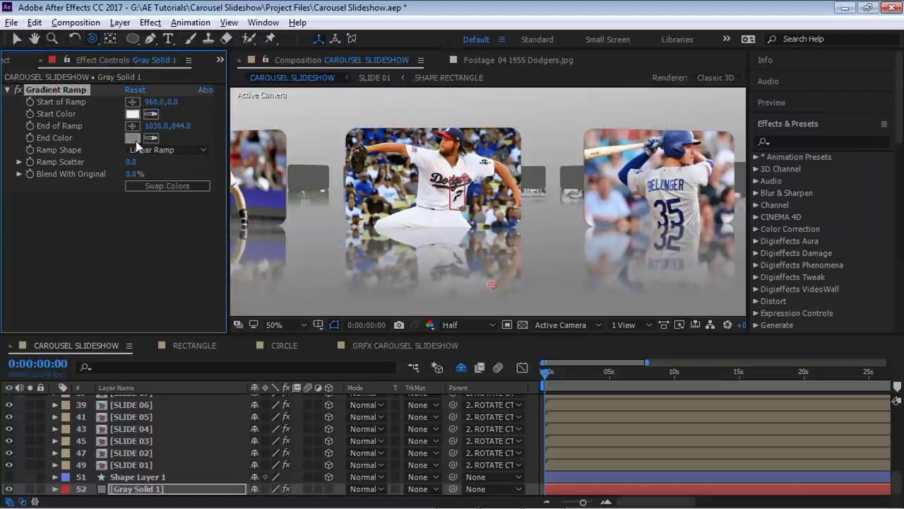
- Check the Ramp Shape options of the Gradient Ramp effect on Gray Solid 1, keeping Linear Ramp
left_click(161, 151)
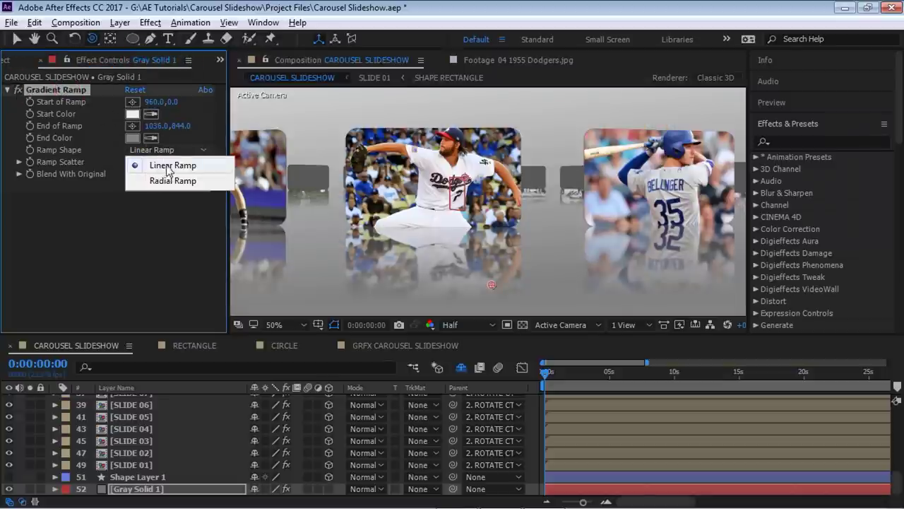
left_click(157, 219)
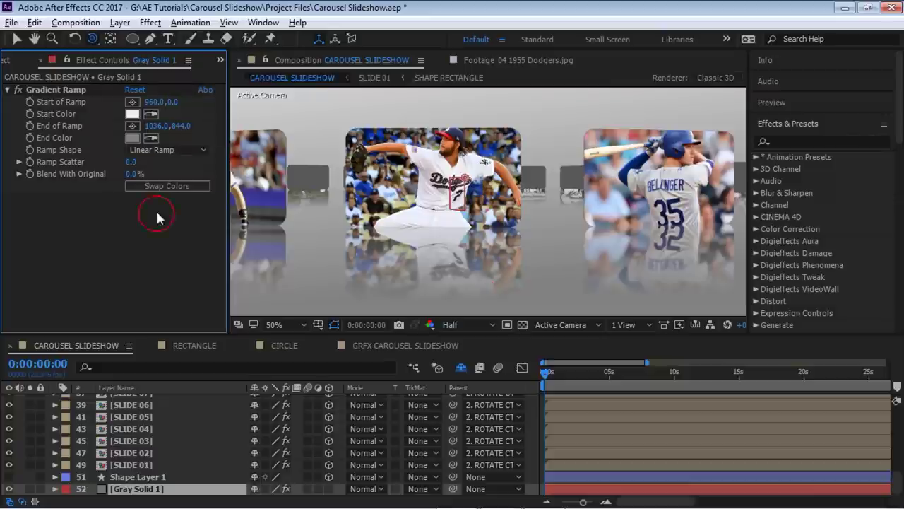
- Try rotating the carousel with ROTATE CTRL's Y Rotation at -65° and X Rotation at 19°, and reset the effect angles to 0°
left_click_drag(897, 465, 818, 404)
left_click(170, 432)
left_click_drag(146, 155, 103, 155)
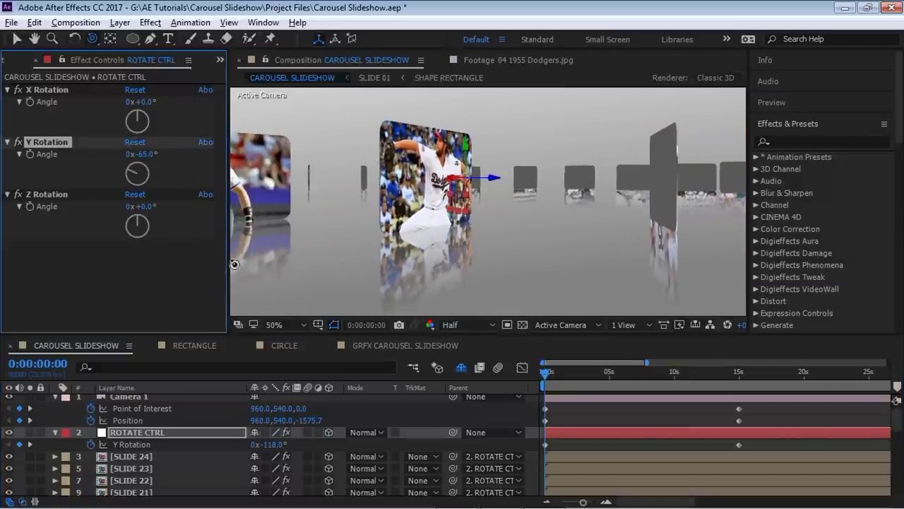
left_click_drag(227, 280, 194, 276)
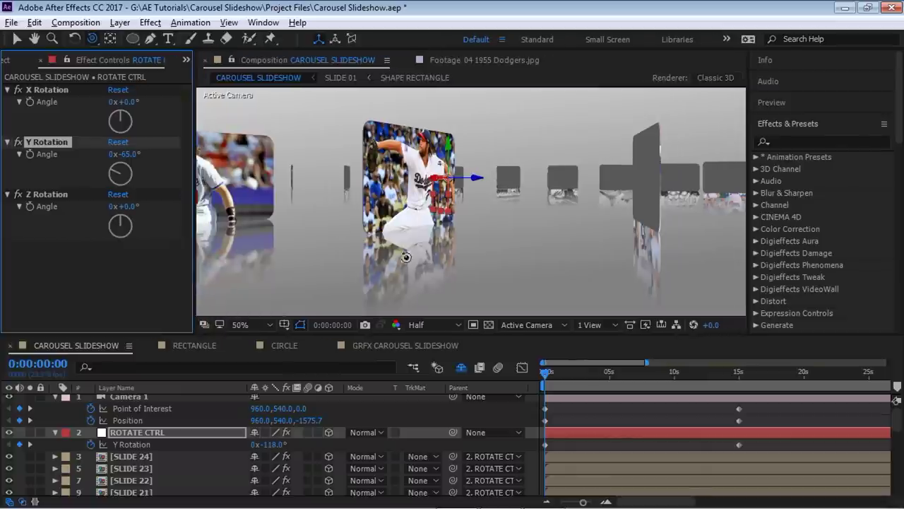
mouse_move(124, 209)
left_mouse_down()
mouse_move(141, 208)
mouse_move(125, 209)
left_mouse_up()
mouse_move(130, 105)
left_mouse_down()
mouse_move(145, 104)
mouse_move(129, 104)
left_mouse_up()
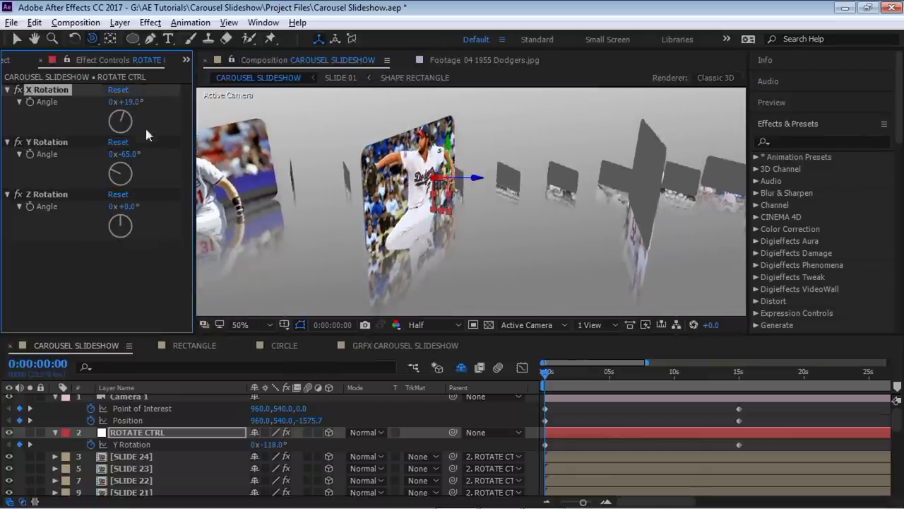
left_click(129, 154)
type("0")
key("Return")
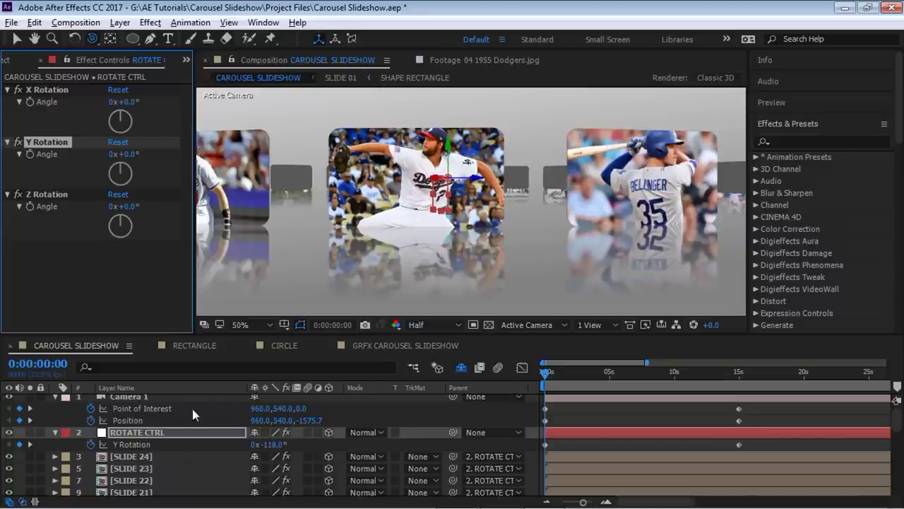
- Preview the finished carousel animation from the start through the active camera and enlarge the composition view to full size
left_click(151, 434)
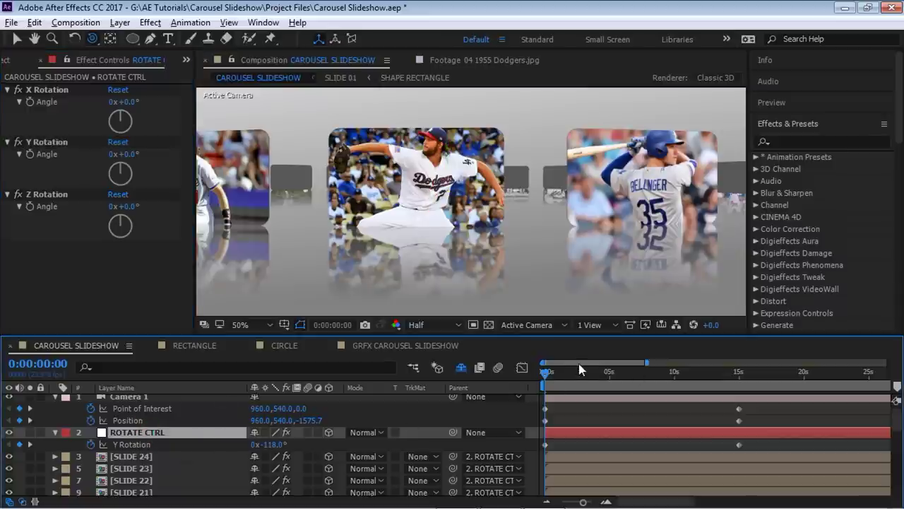
key("space")
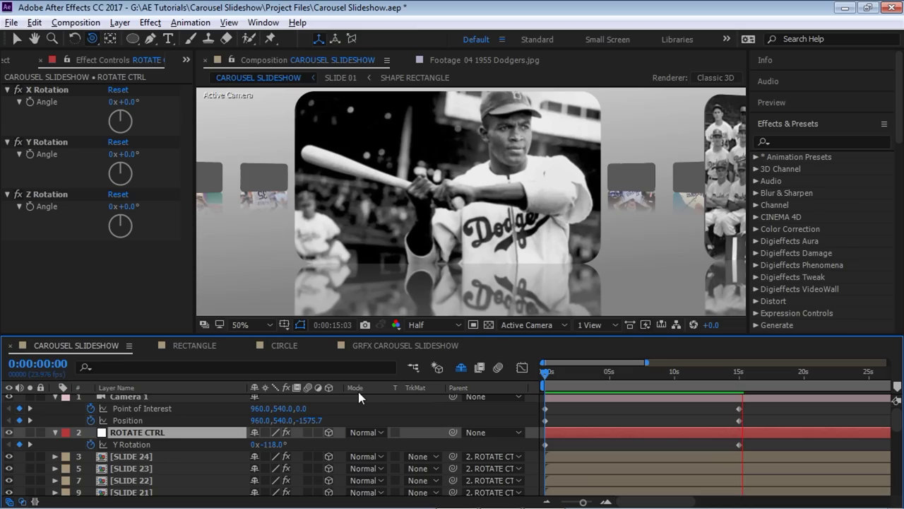
key("space")
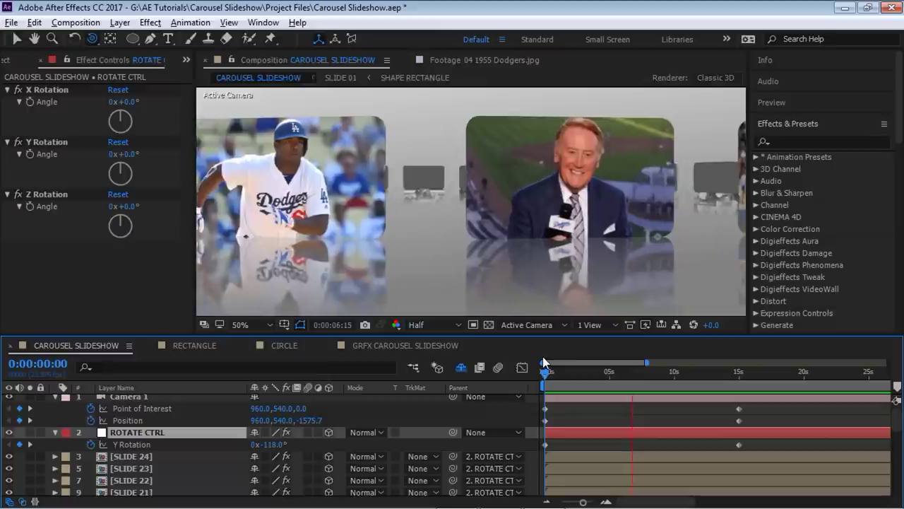
key("grave")
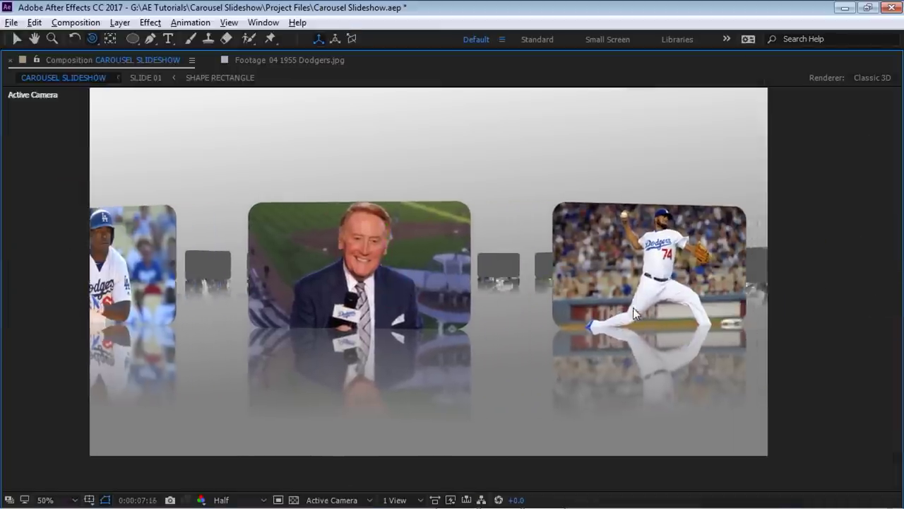